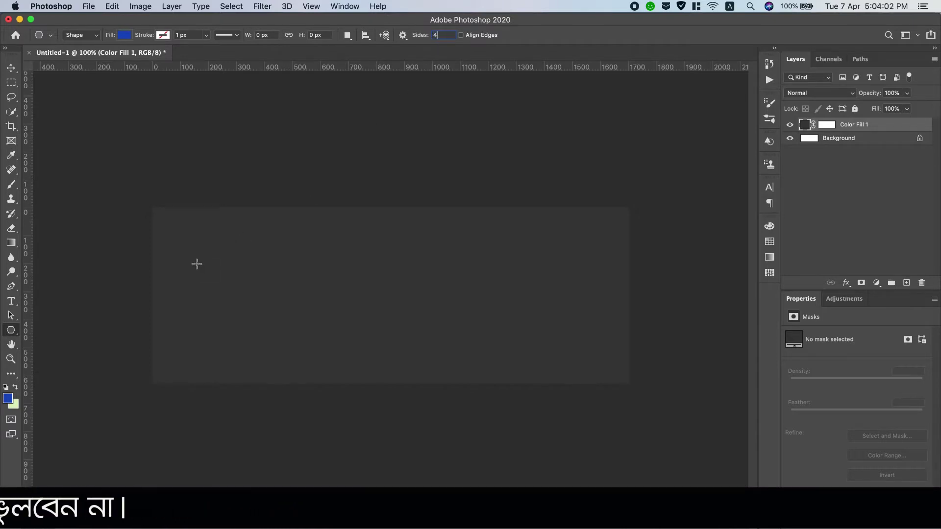
# Draw a blue four-sided polygon about 512 px wide and move it fully inside the left part of the canvas.
pyautogui.moveTo(180, 239); pyautogui.dragTo(190, 309)
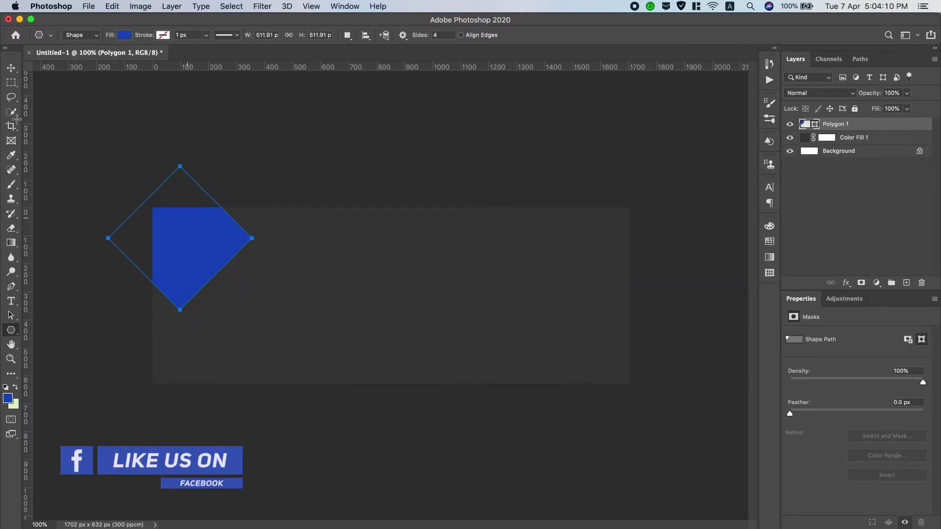
pyautogui.click(11, 68)
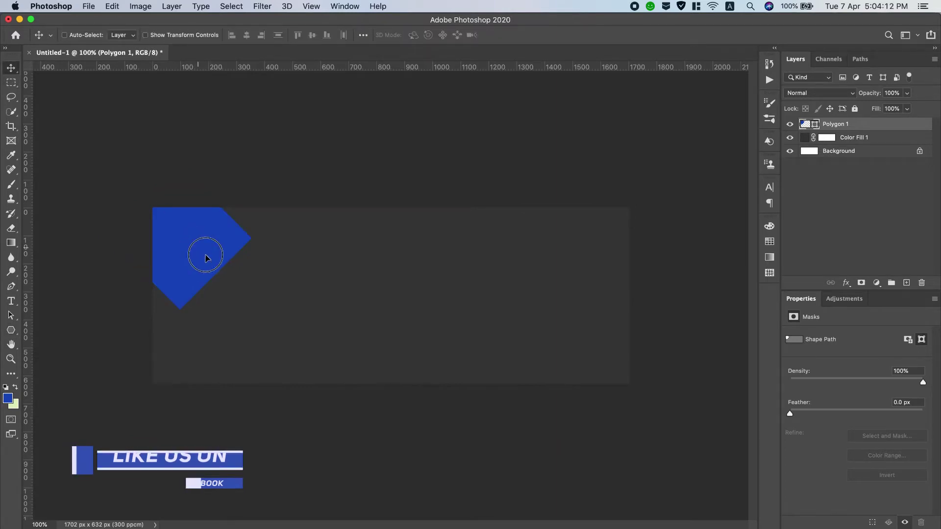
pyautogui.moveTo(204, 254); pyautogui.dragTo(270, 306)
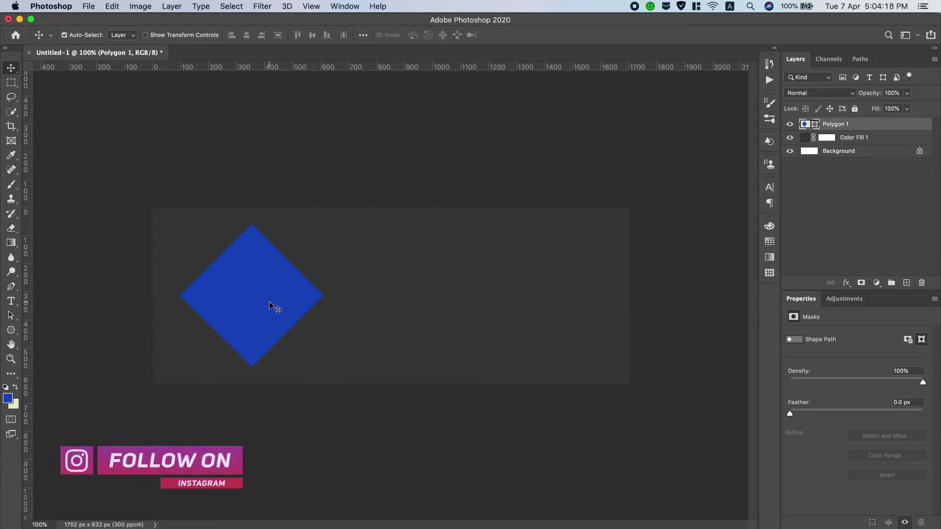
# Scale the blue diamond down around its center to about 460 px wide and shift it slightly to the right.
pyautogui.press('super+t')
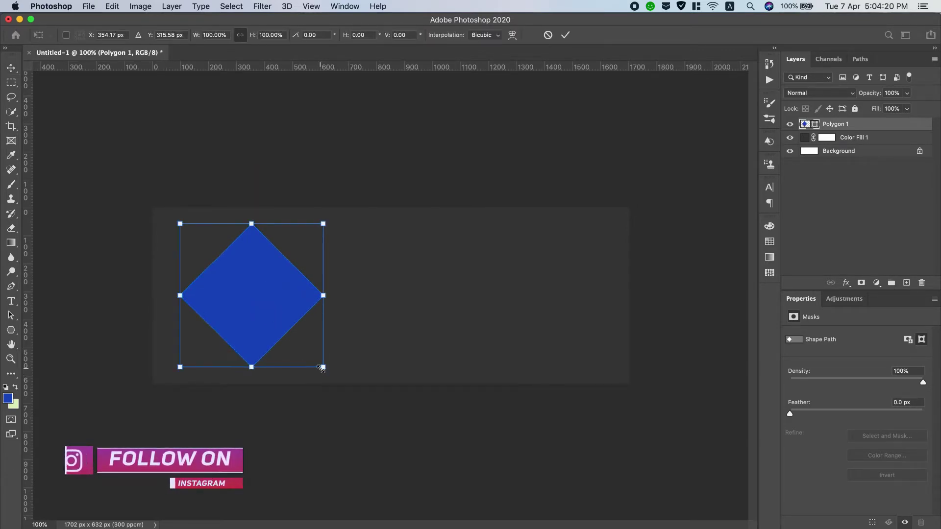
pyautogui.moveTo(318, 368); pyautogui.dragTo(312, 359)
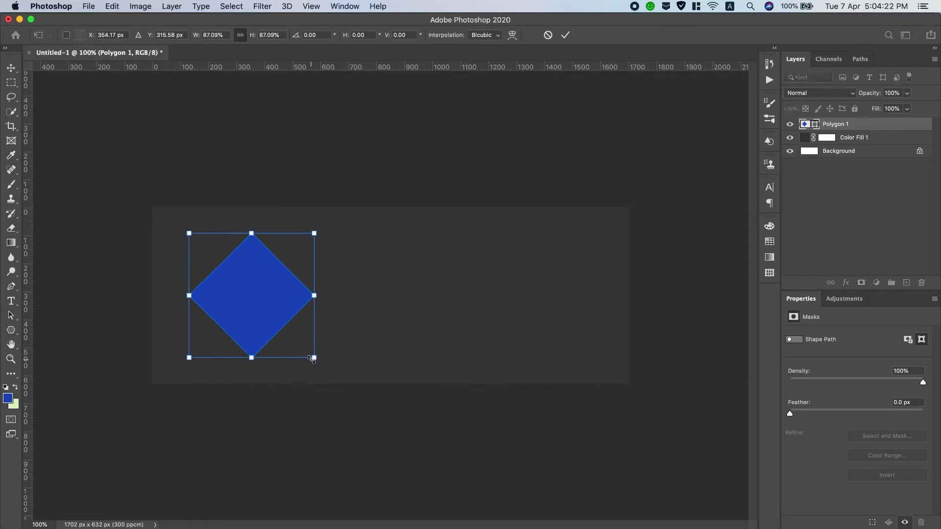
pyautogui.press('super+z')
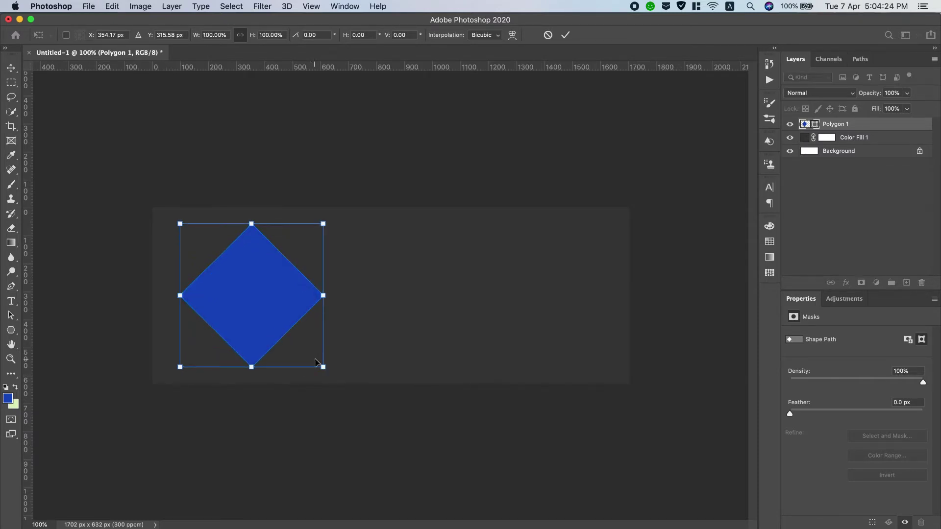
pyautogui.moveTo(321, 364); pyautogui.dragTo(313, 361)
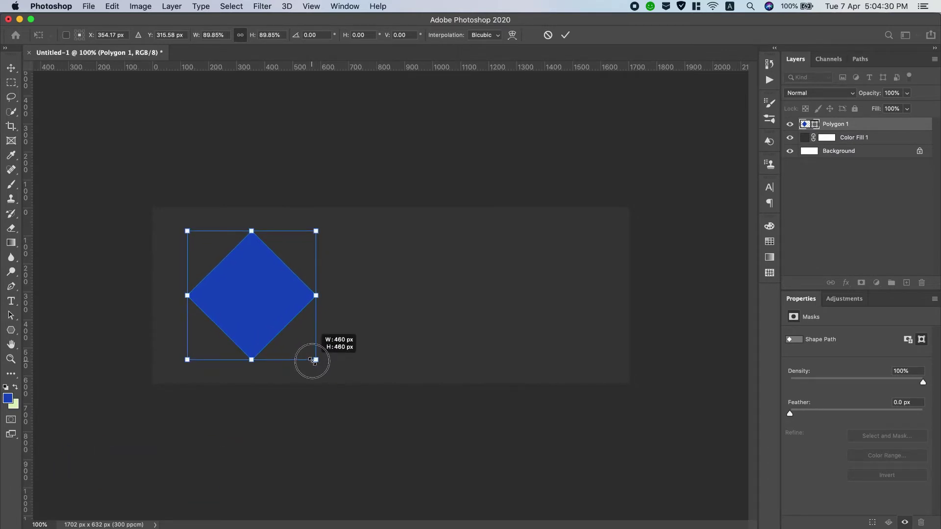
pyautogui.click(565, 35)
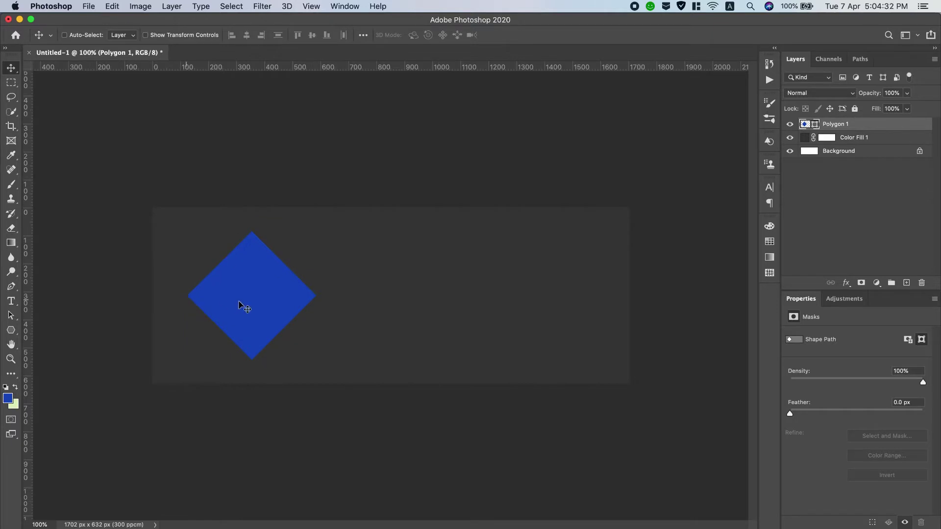
pyautogui.moveTo(239, 304); pyautogui.dragTo(252, 306)
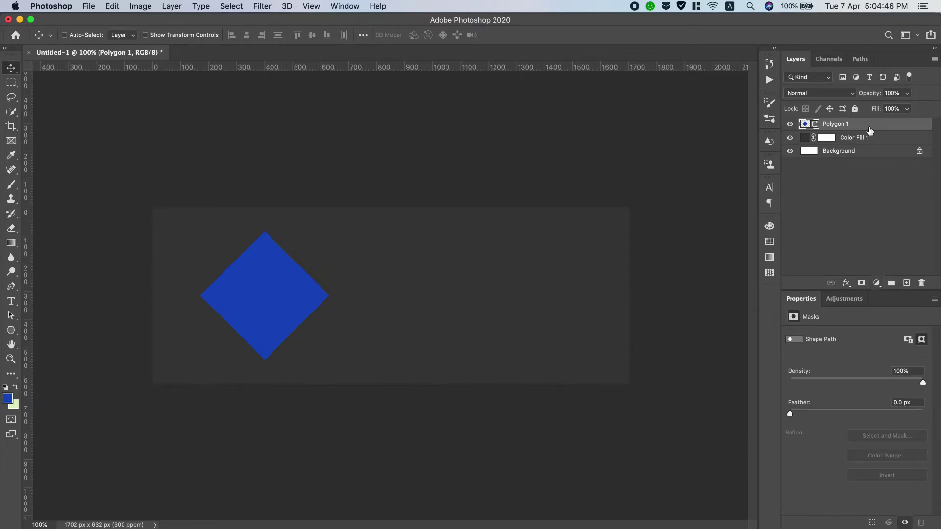
# Duplicate the diamond layer and enlarge the copy around its center to about 112%.
pyautogui.moveTo(870, 130); pyautogui.dragTo(907, 281)
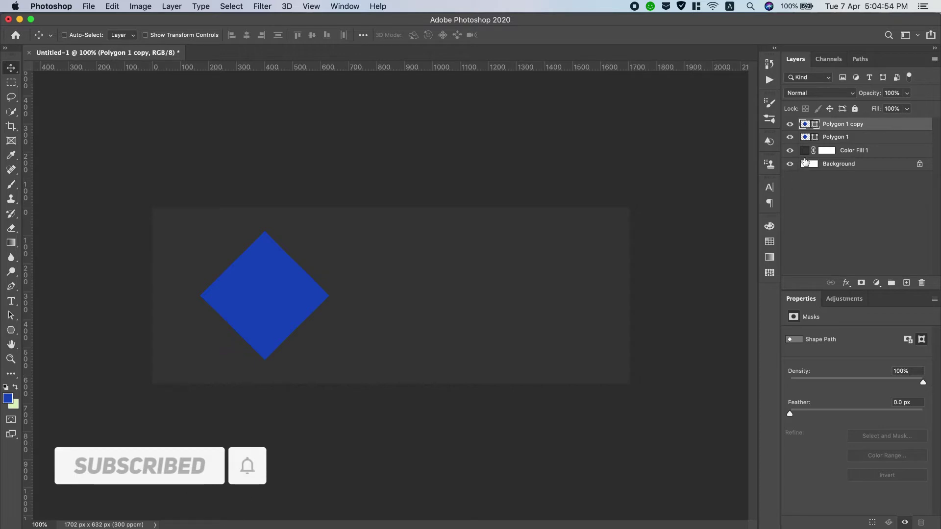
pyautogui.click(818, 137)
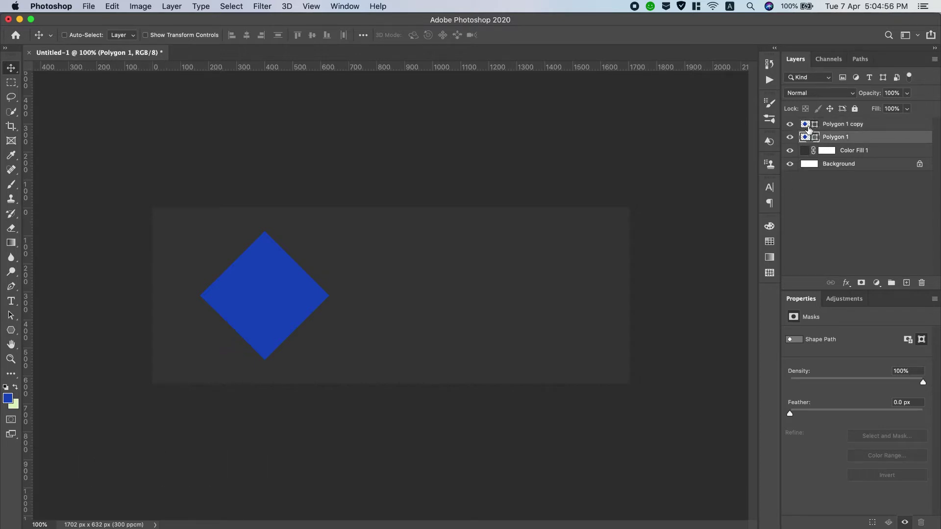
pyautogui.click(809, 128)
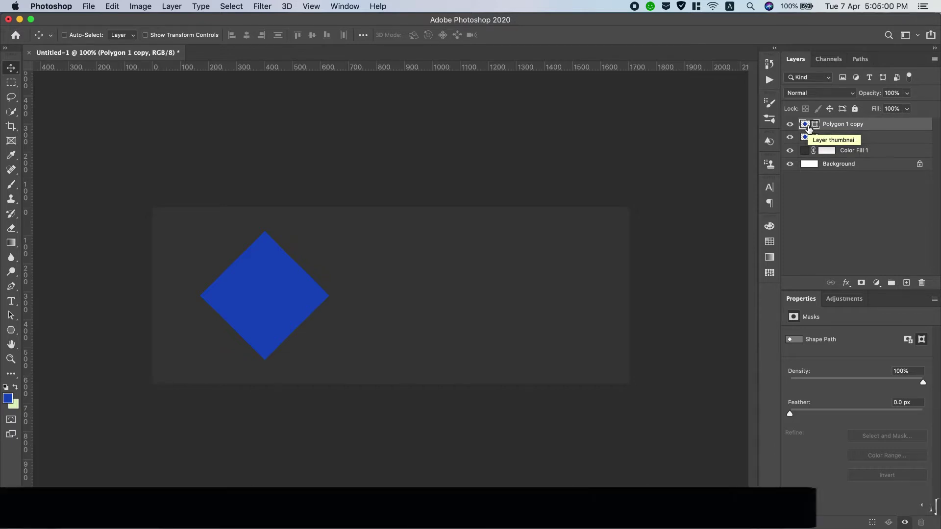
pyautogui.press('super+t')
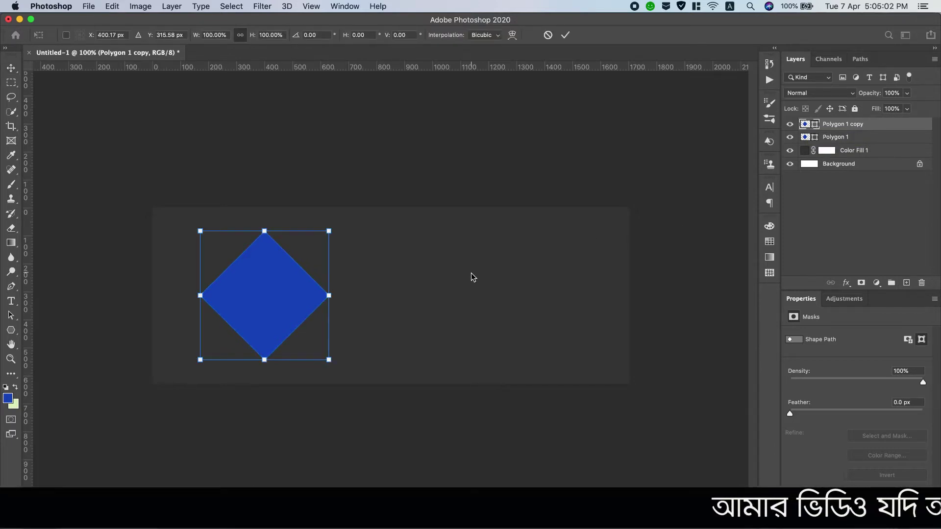
pyautogui.moveTo(328, 359); pyautogui.dragTo(337, 368)
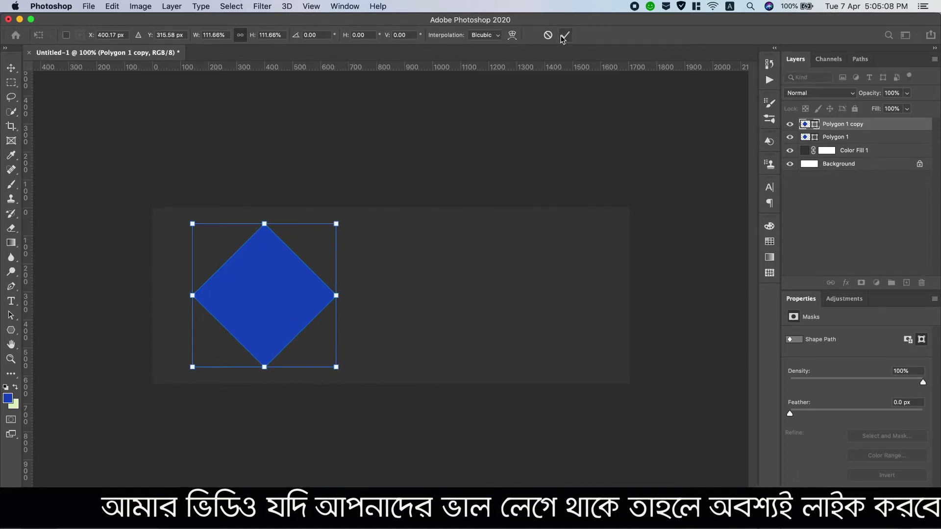
pyautogui.click(563, 36)
# Give the enlarged diamond copy no fill and a dashed olive-green stroke.
pyautogui.click(11, 330)
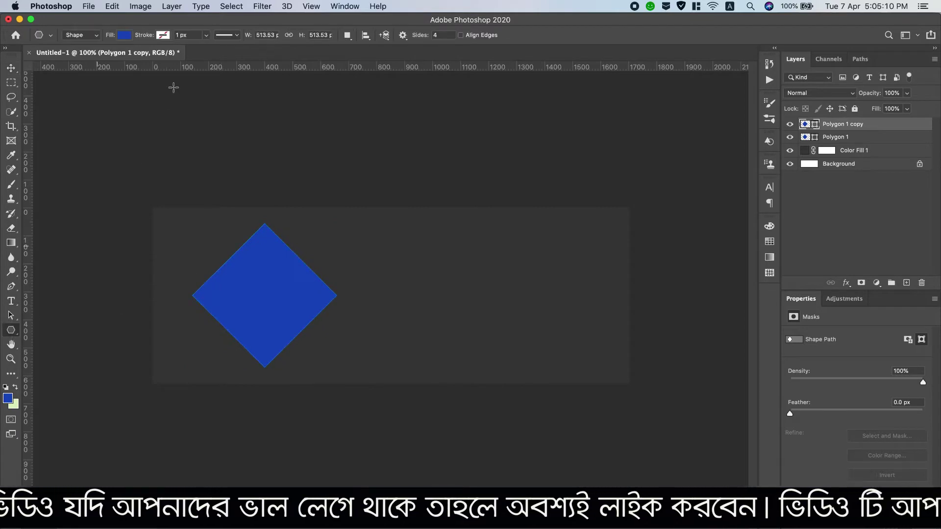
pyautogui.click(125, 35)
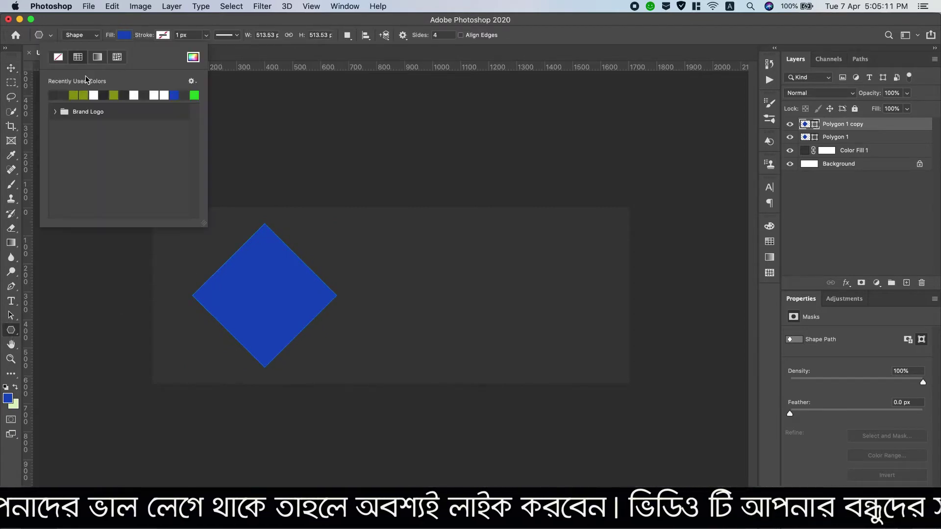
pyautogui.click(58, 57)
pyautogui.click(165, 39)
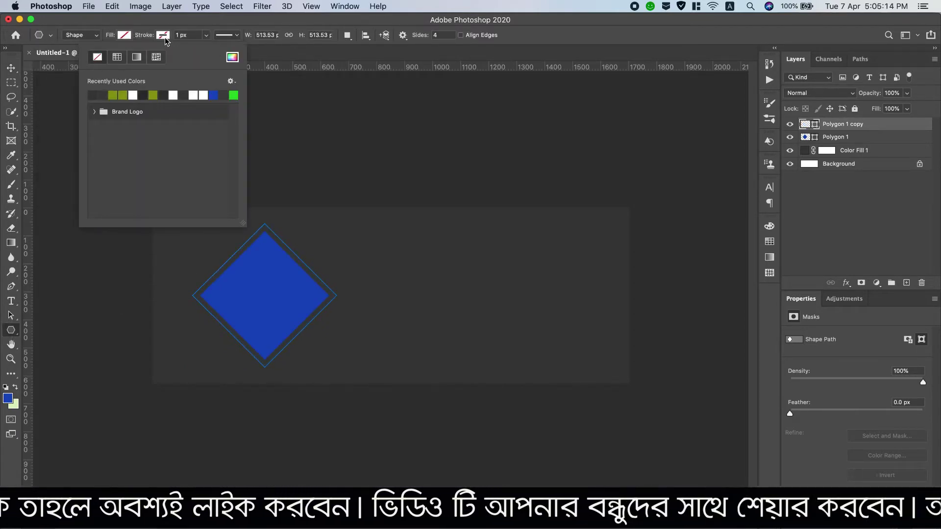
pyautogui.click(118, 94)
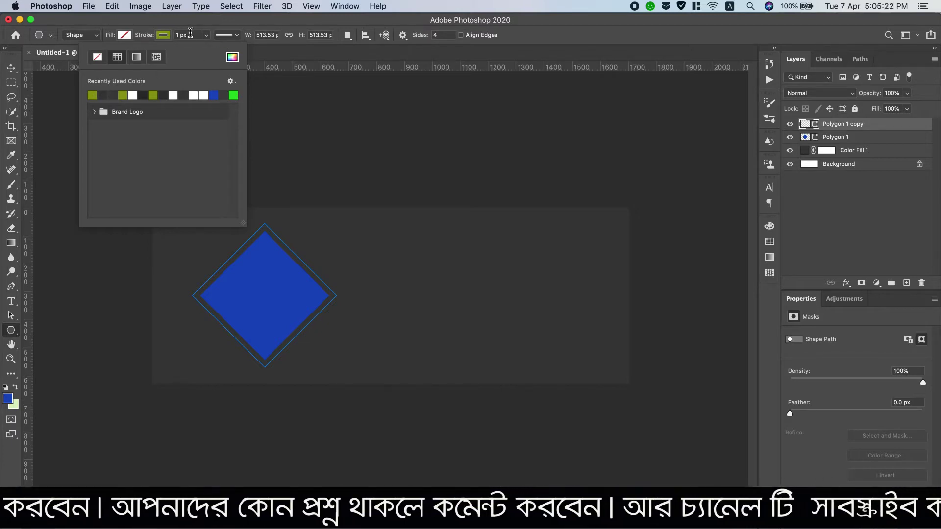
pyautogui.click(231, 35)
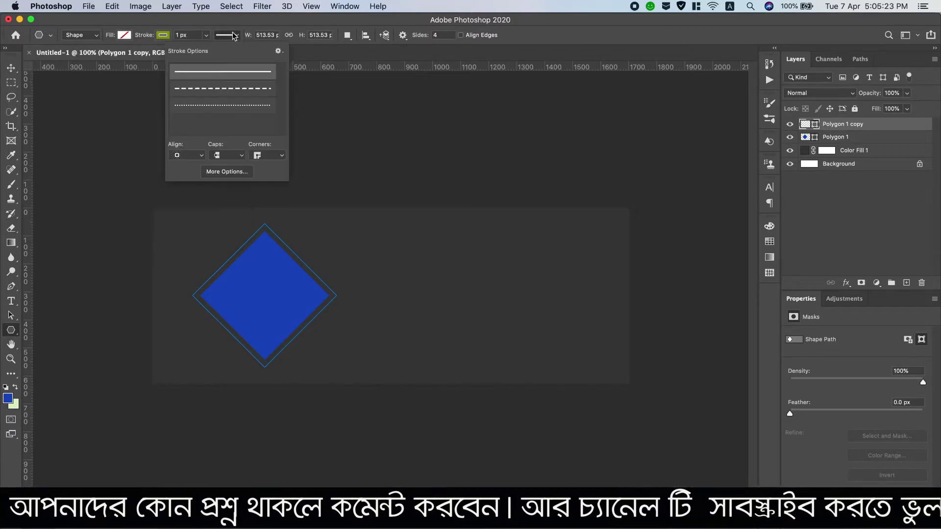
pyautogui.click(218, 93)
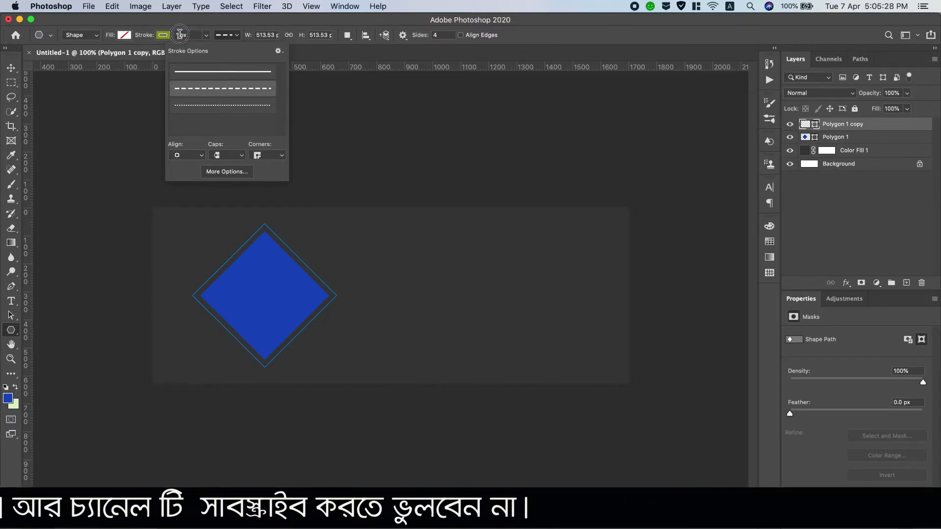
# Thicken the dashed outline's stroke to about 5.4 px.
pyautogui.doubleClick(180, 34)
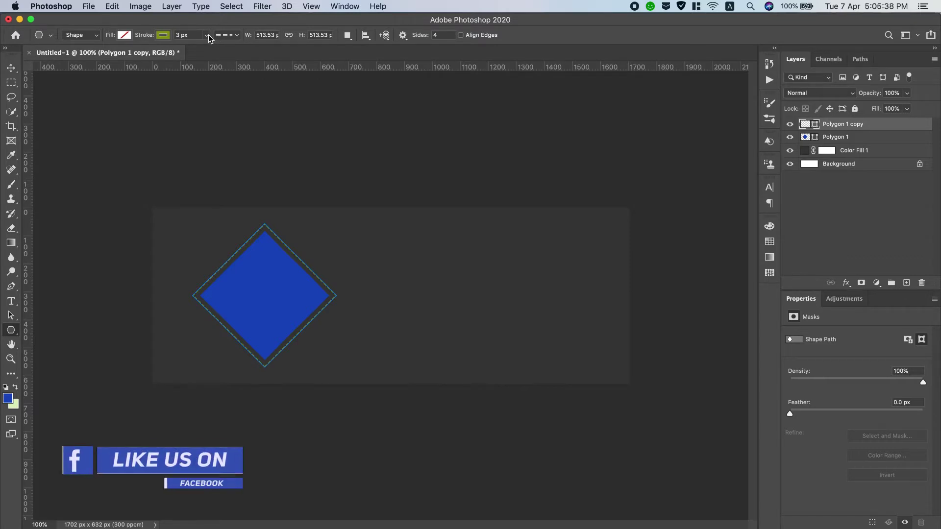
pyautogui.click(208, 37)
pyautogui.moveTo(206, 45)
pyautogui.mouseDown()
pyautogui.moveTo(217, 49)
pyautogui.moveTo(208, 49)
pyautogui.mouseUp()
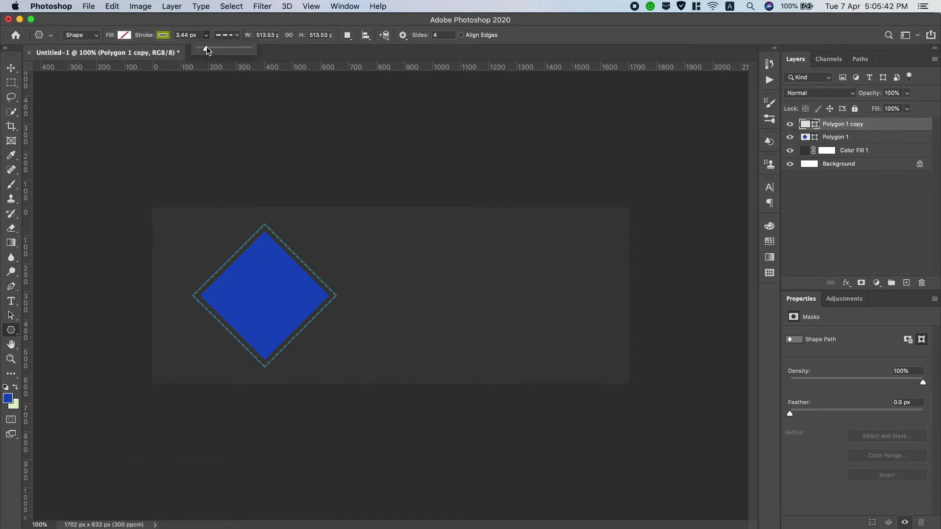
pyautogui.click(199, 36)
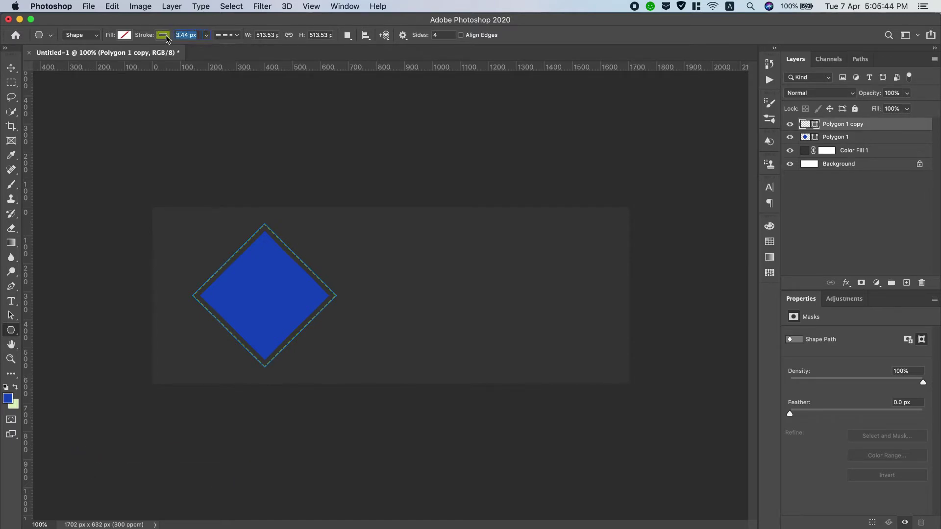
pyautogui.press('Up')
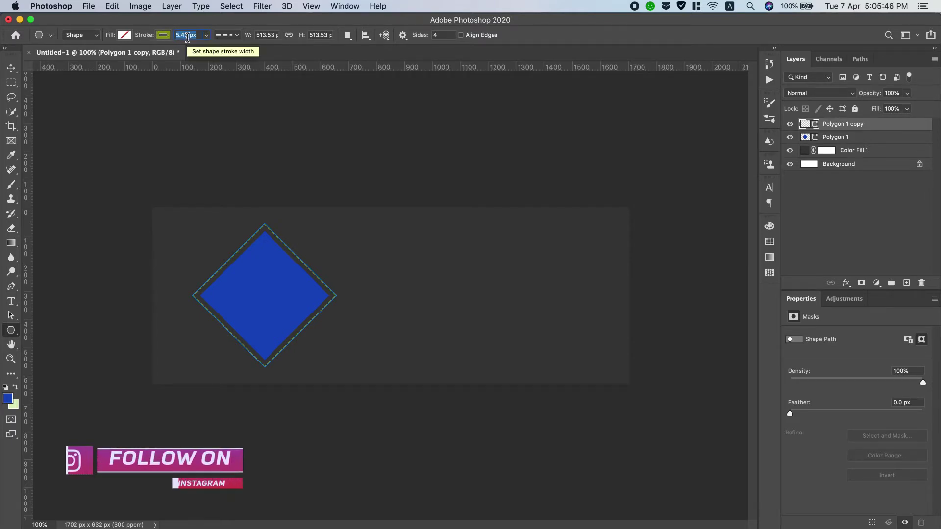
pyautogui.press('Return')
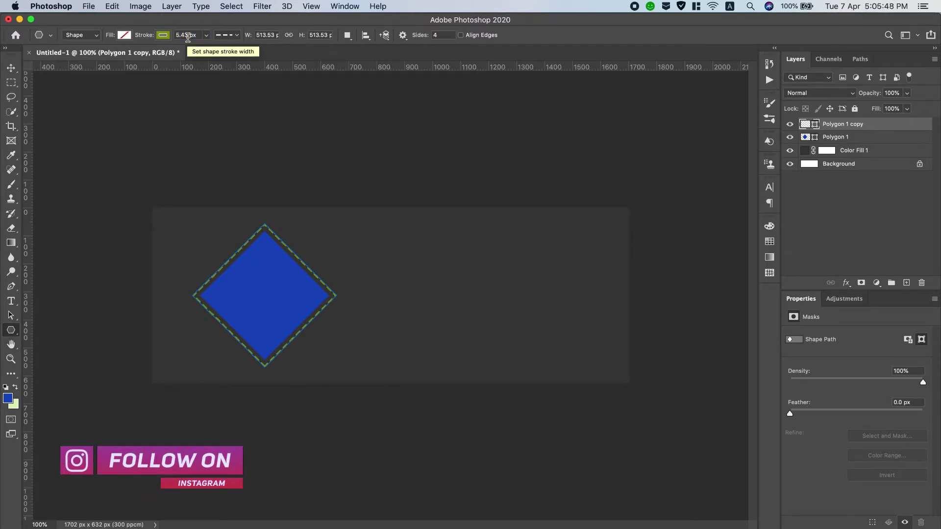
# Add a layer mask to the dashed outline and marquee-select a wide horizontal band across the diamond's middle.
pyautogui.click(10, 68)
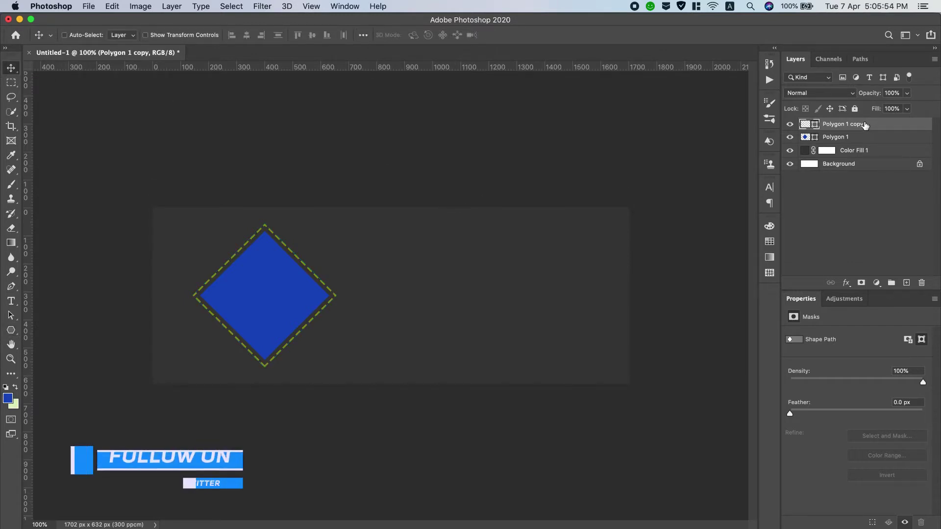
pyautogui.click(861, 282)
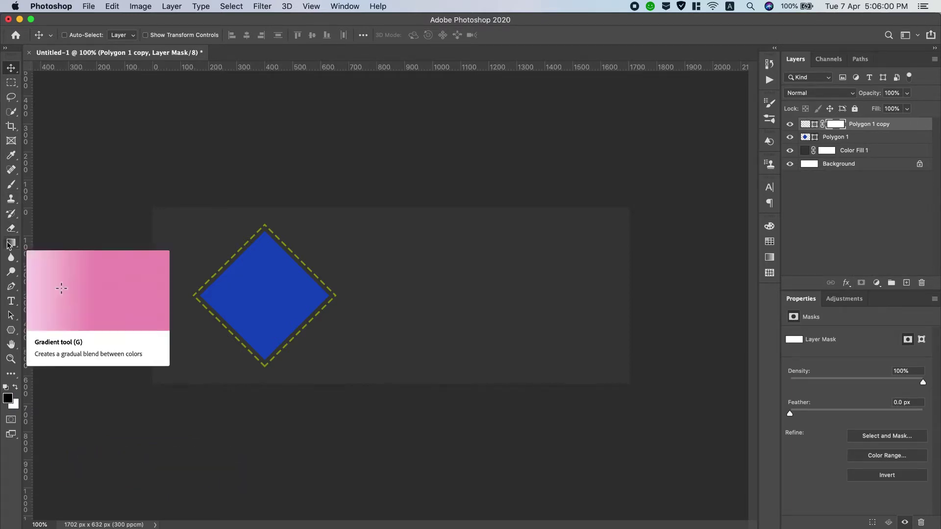
pyautogui.click(10, 86)
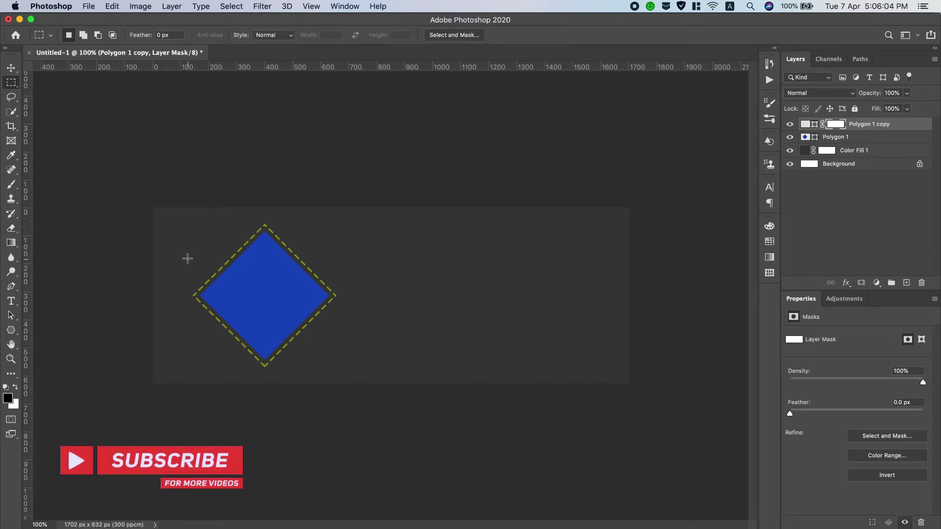
pyautogui.moveTo(179, 257); pyautogui.dragTo(353, 330)
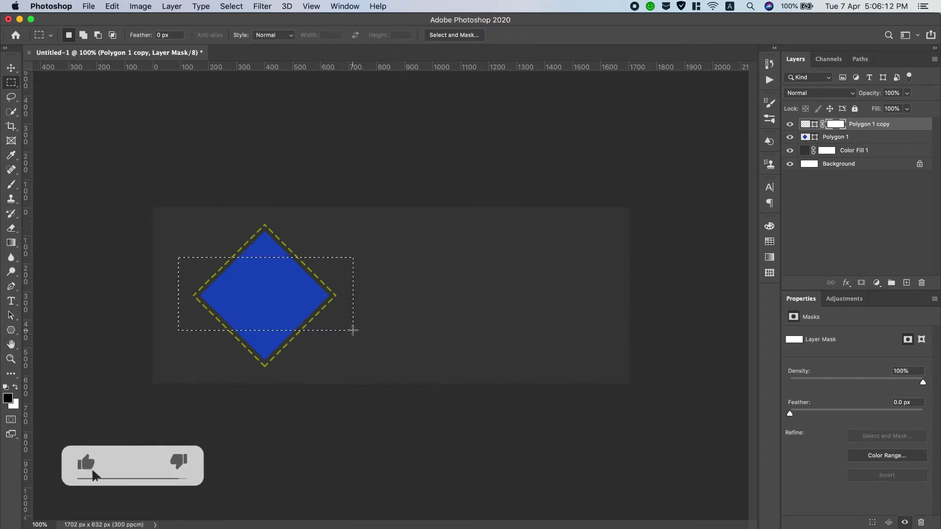
# Fill the selected band of the mask with black at 100% opacity and deselect.
pyautogui.click(112, 6)
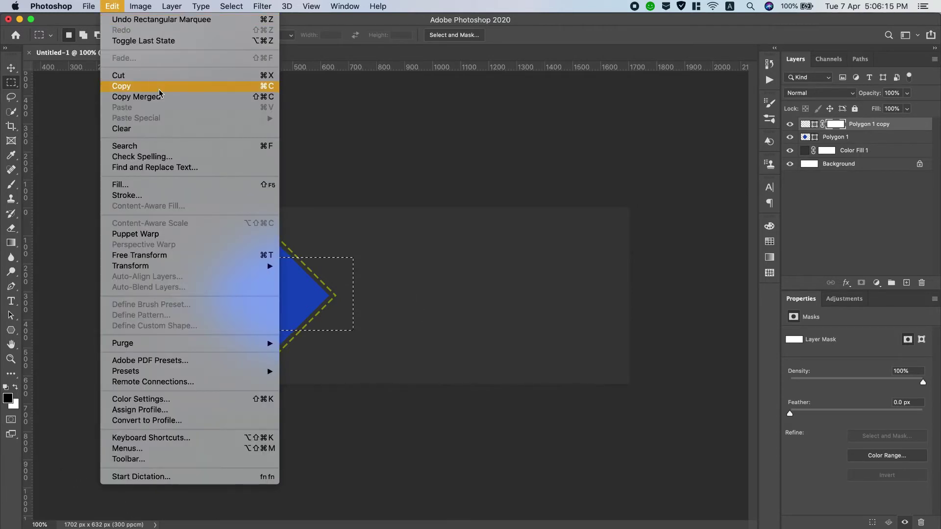
pyautogui.click(147, 185)
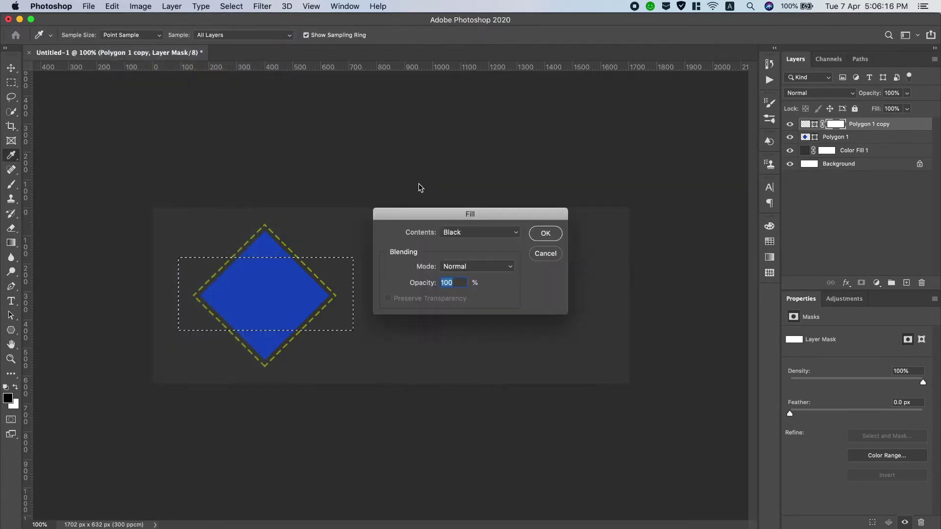
pyautogui.click(546, 234)
pyautogui.click(11, 68)
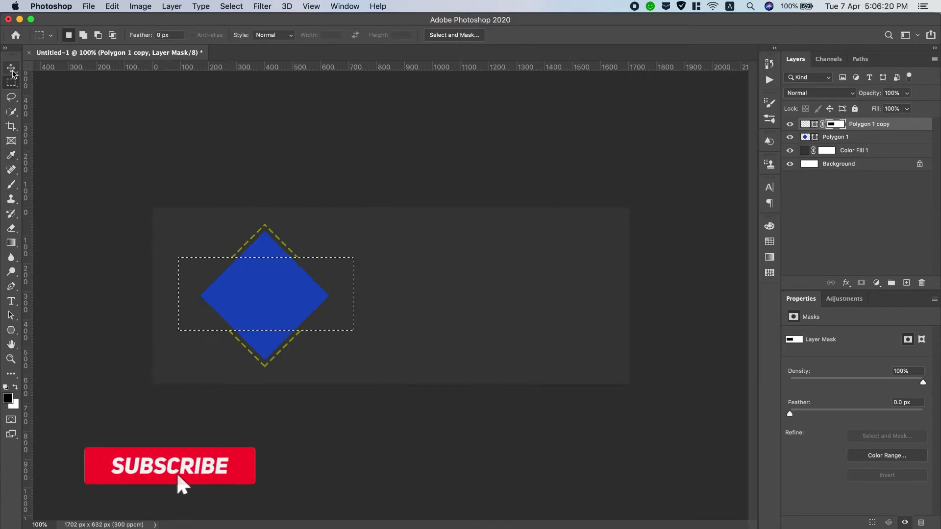
pyautogui.click(231, 6)
pyautogui.click(247, 31)
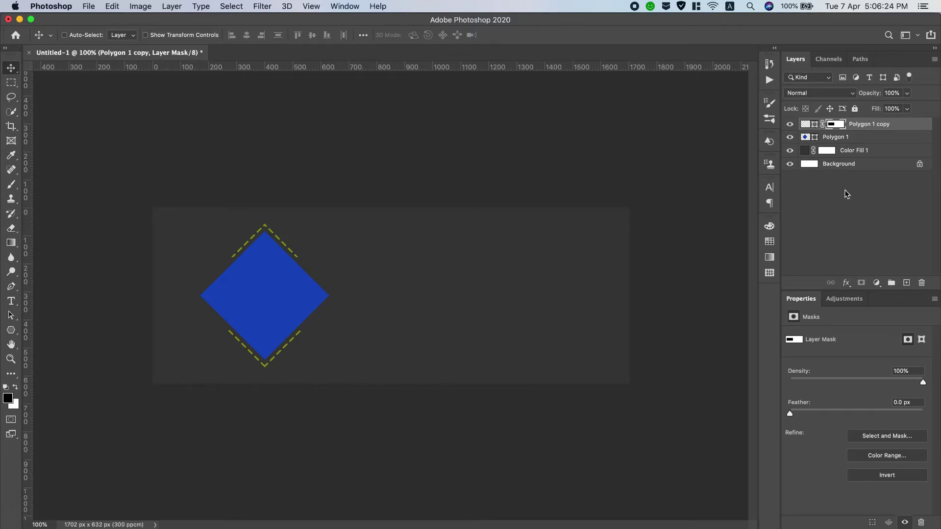
# Group the blue diamond with its masked dashed outline and duplicate the group.
pyautogui.keyDown('shift'); pyautogui.click(890, 140); pyautogui.keyUp('shift')
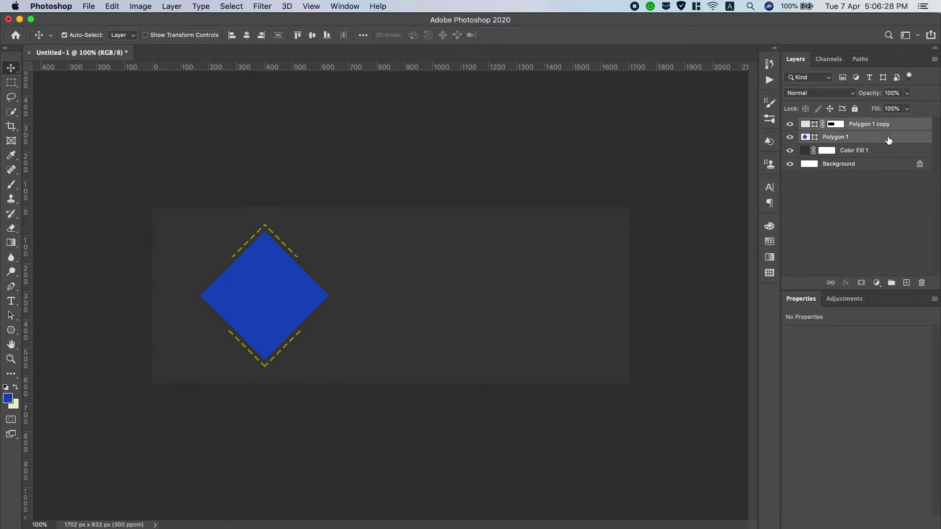
pyautogui.press('super+g')
pyautogui.moveTo(866, 130); pyautogui.dragTo(906, 283)
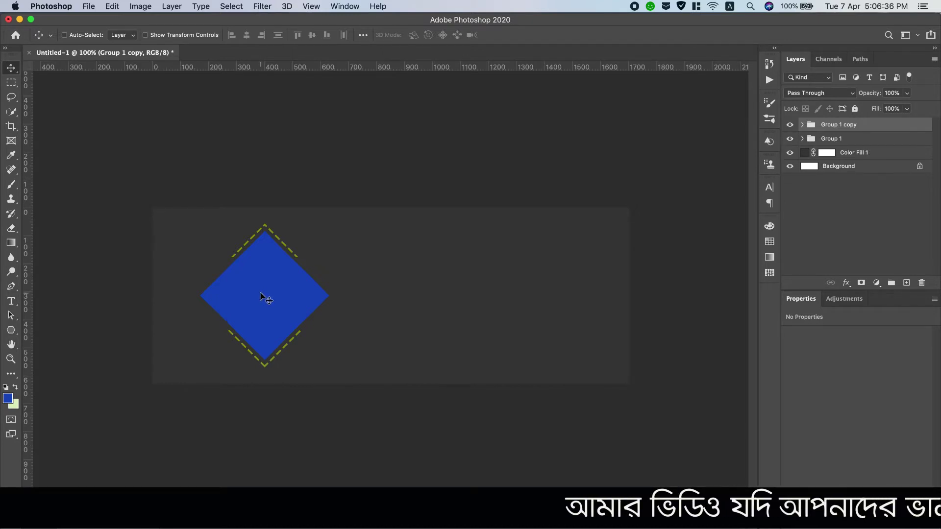
# Position the duplicate diamond group corner to corner beside the original, and rename the original group Image 1 and the duplicate Image 2.
pyautogui.moveTo(260, 295); pyautogui.dragTo(390, 298)
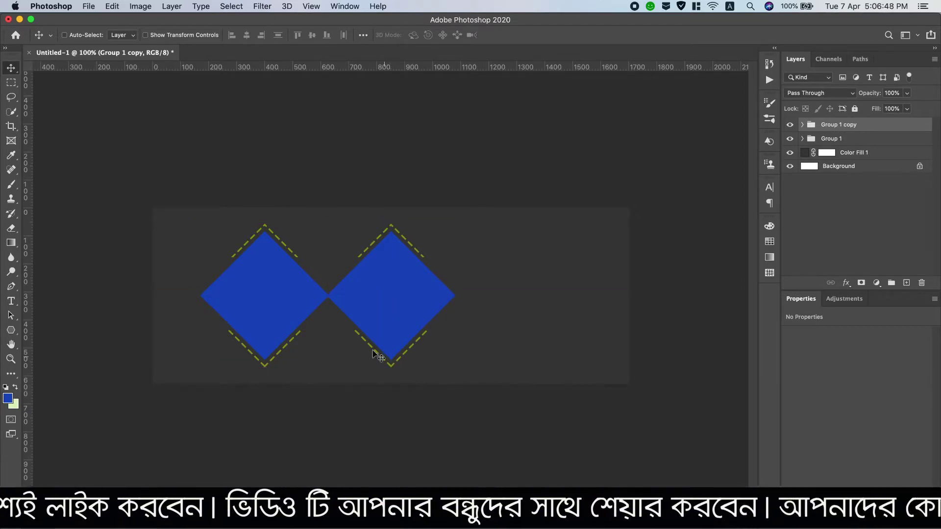
pyautogui.doubleClick(841, 139)
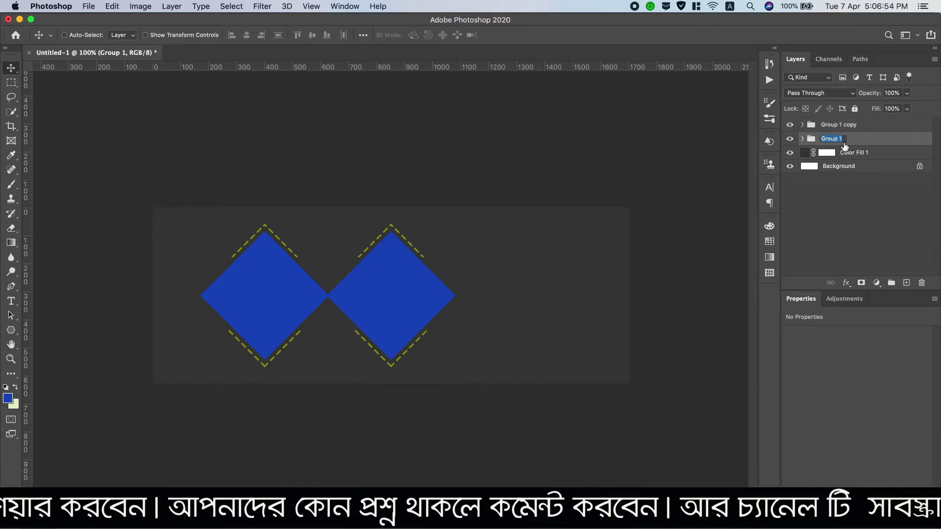
pyautogui.press('BackSpace')
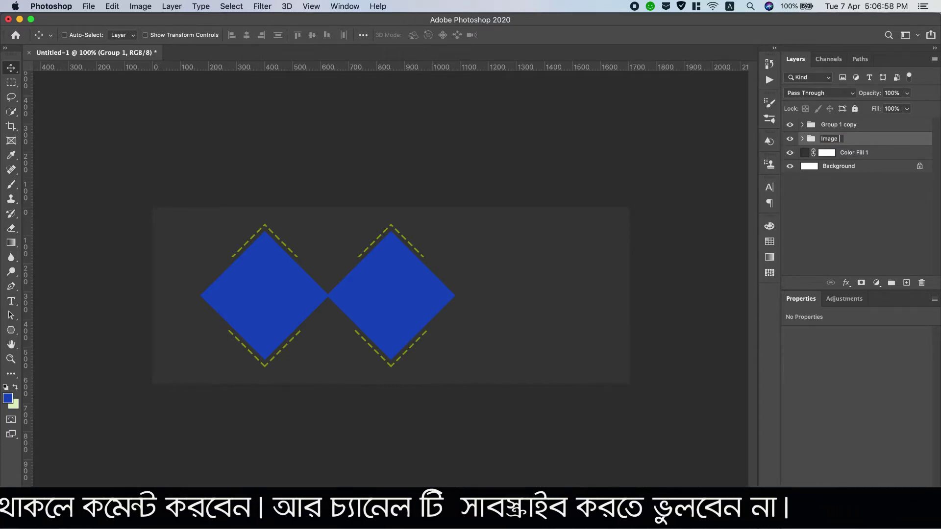
pyautogui.write('Image 1')
pyautogui.press('Return')
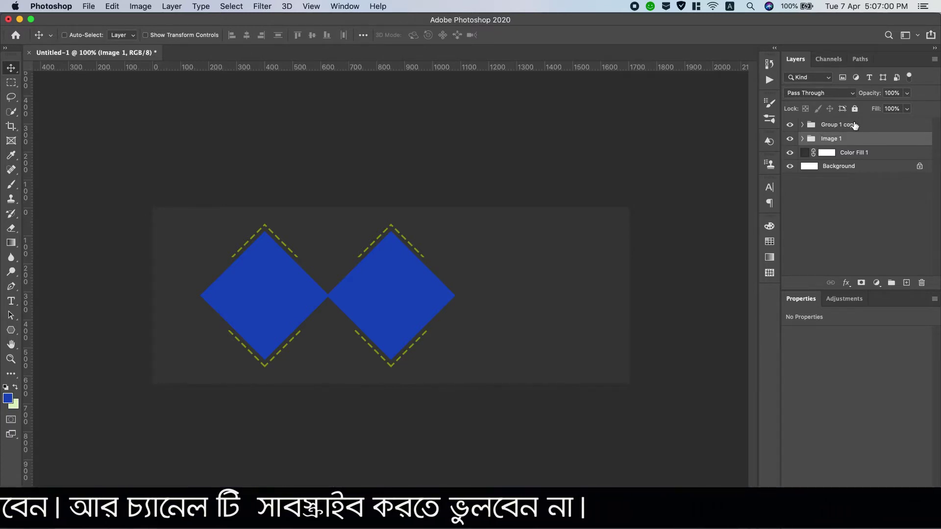
pyautogui.doubleClick(851, 126)
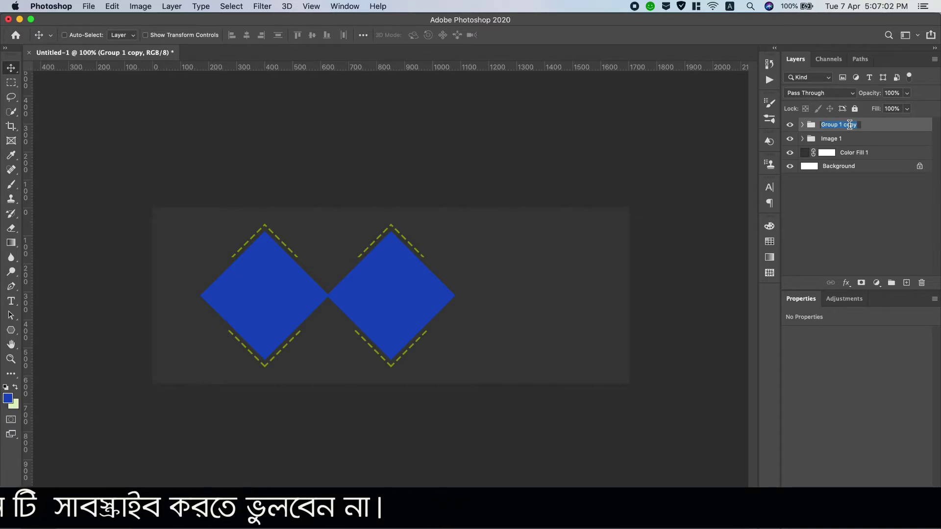
pyautogui.write('Image')
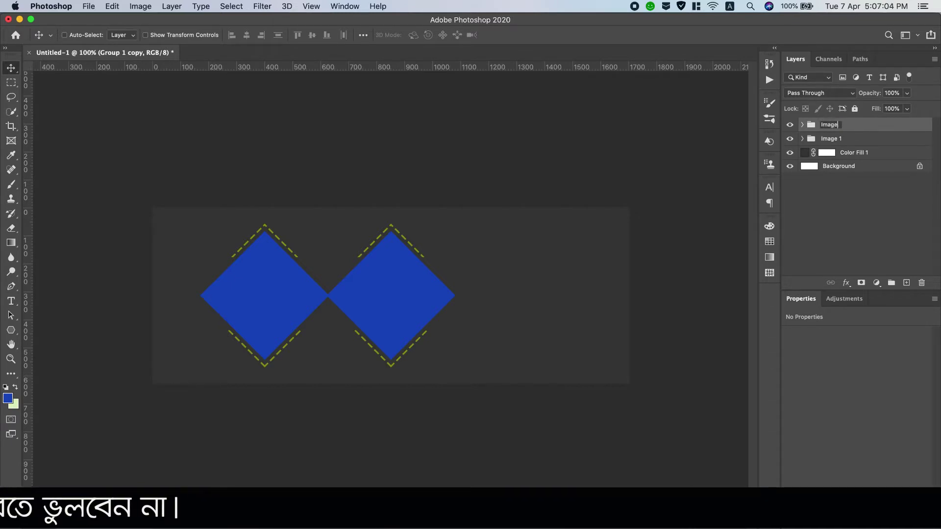
pyautogui.write(' 2')
pyautogui.press('Return')
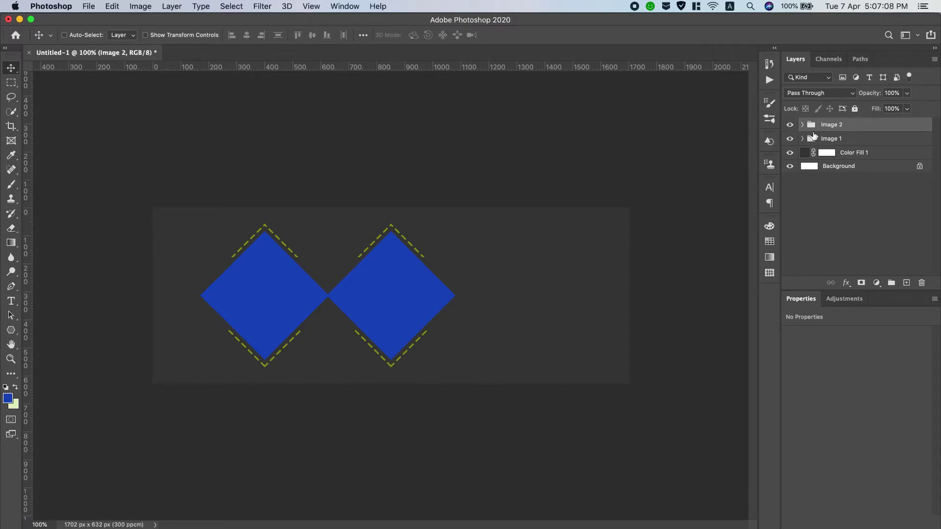
pyautogui.click(802, 139)
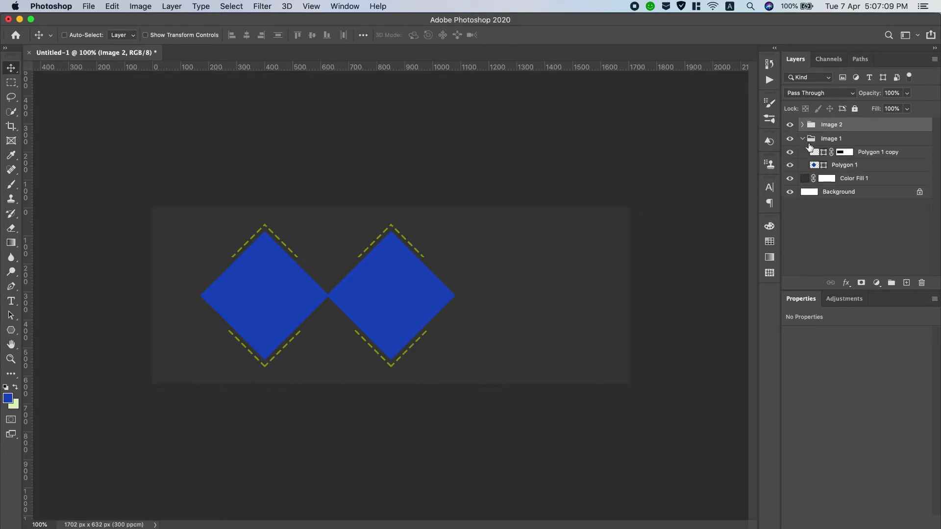
pyautogui.click(857, 170)
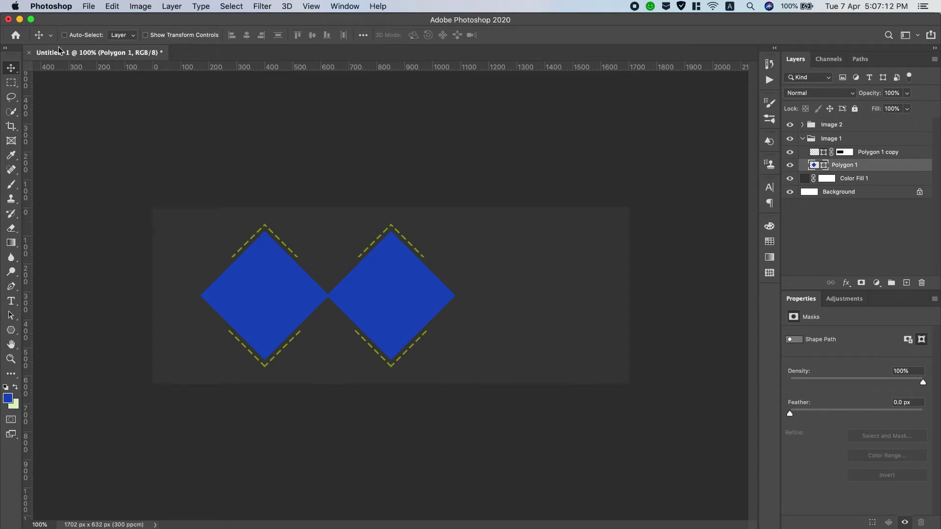
pyautogui.click(88, 6)
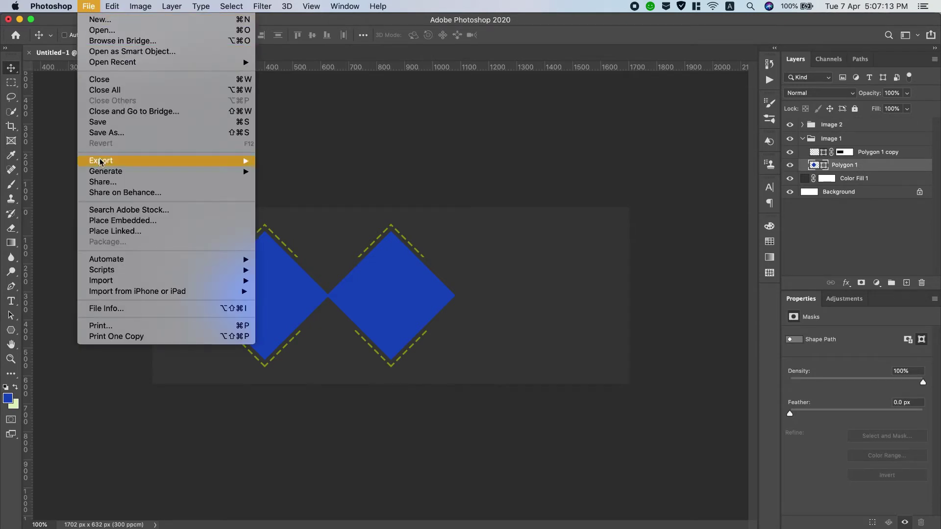
pyautogui.click(114, 220)
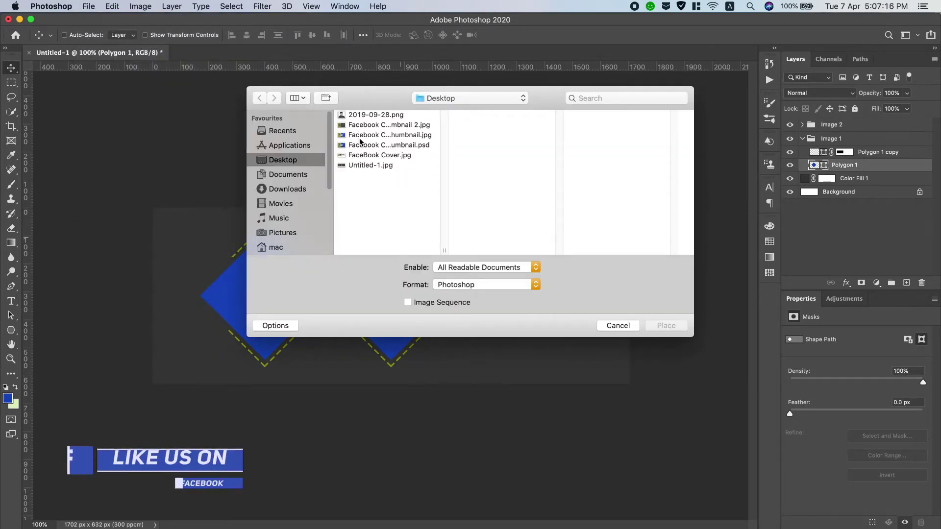
pyautogui.click(272, 191)
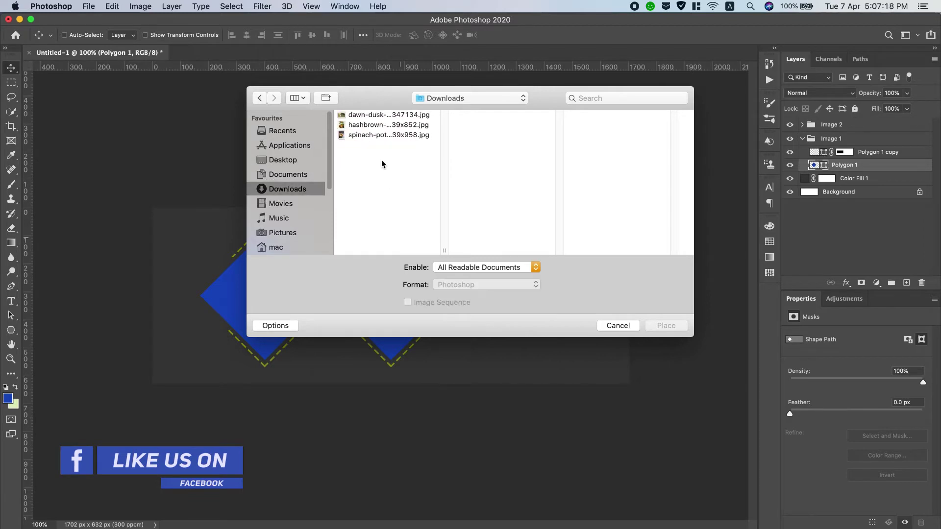
pyautogui.click(364, 126)
pyautogui.moveTo(423, 164); pyautogui.dragTo(469, 192)
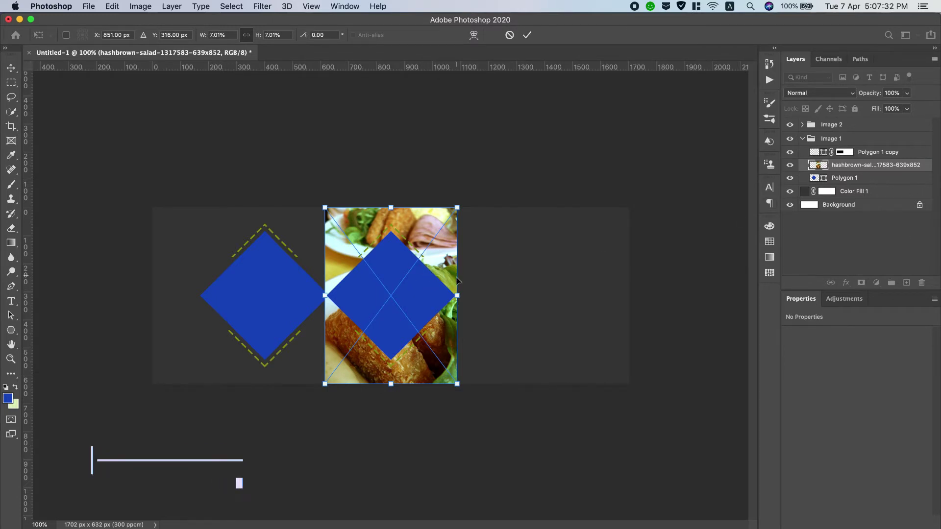
pyautogui.moveTo(397, 294); pyautogui.dragTo(281, 288)
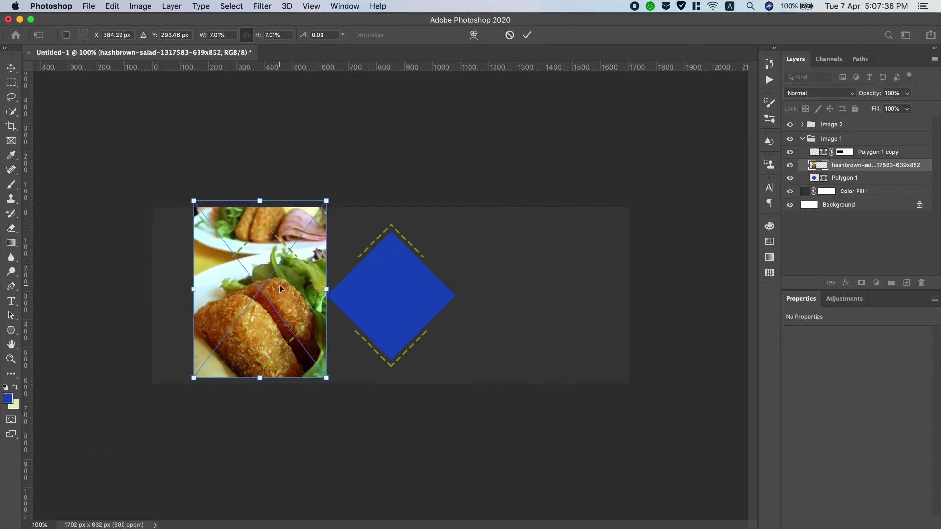
pyautogui.click(526, 37)
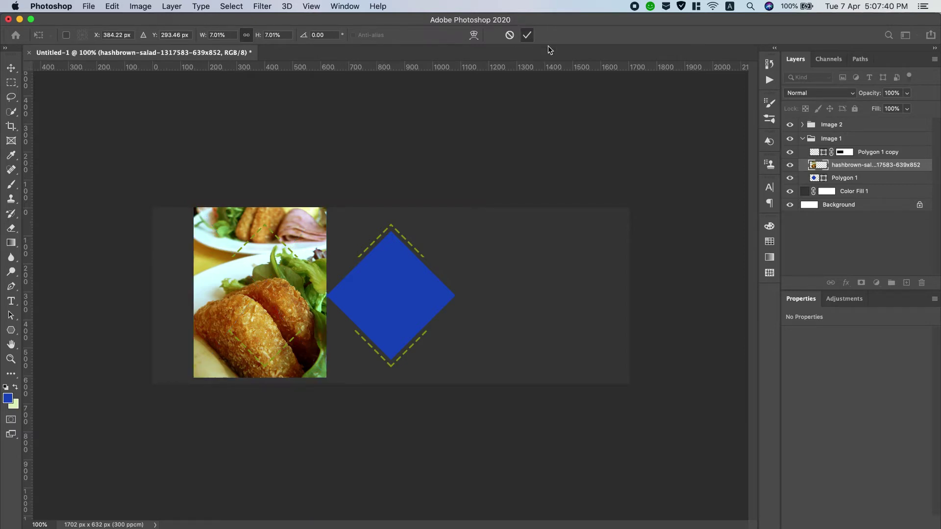
# Clip the hashbrown photo to the Polygon 1 diamond and shift it upward so the hashbrowns sit centrally inside.
pyautogui.rightClick(882, 165)
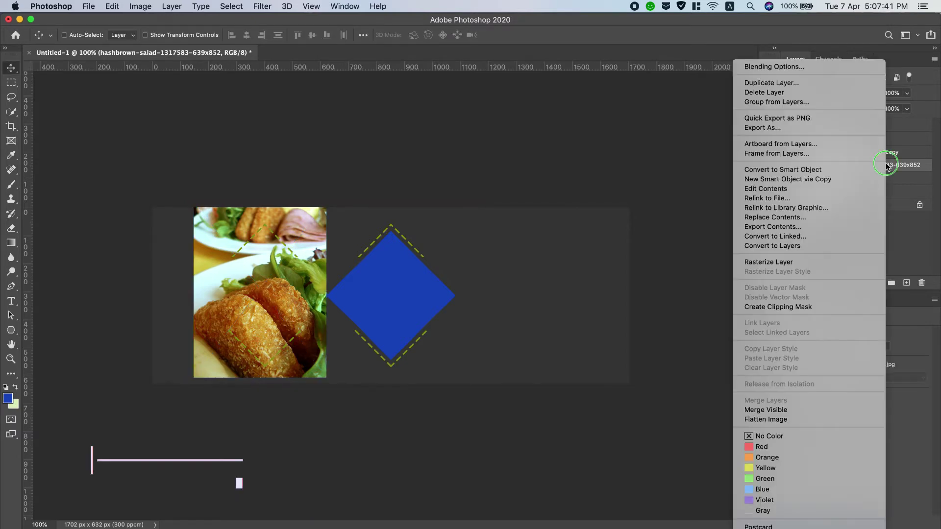
pyautogui.click(769, 306)
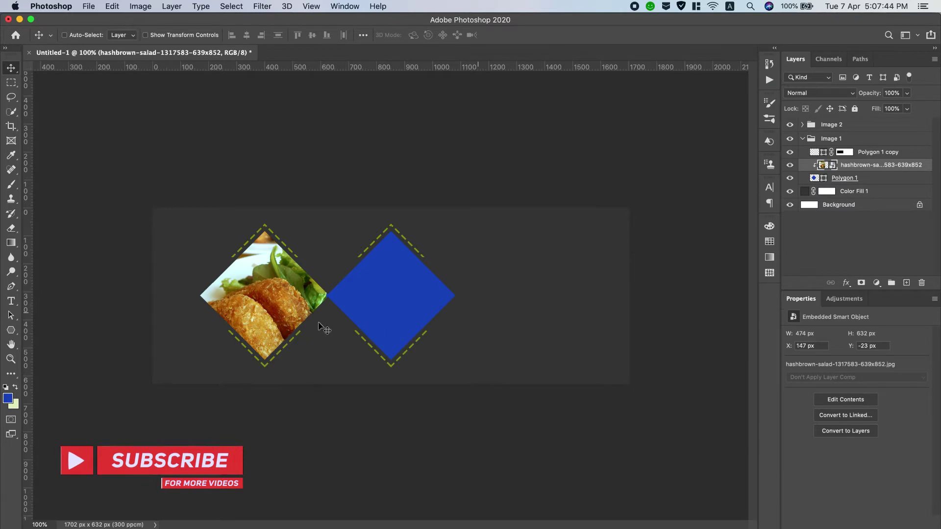
pyautogui.click(278, 302)
pyautogui.moveTo(279, 302); pyautogui.dragTo(278, 295)
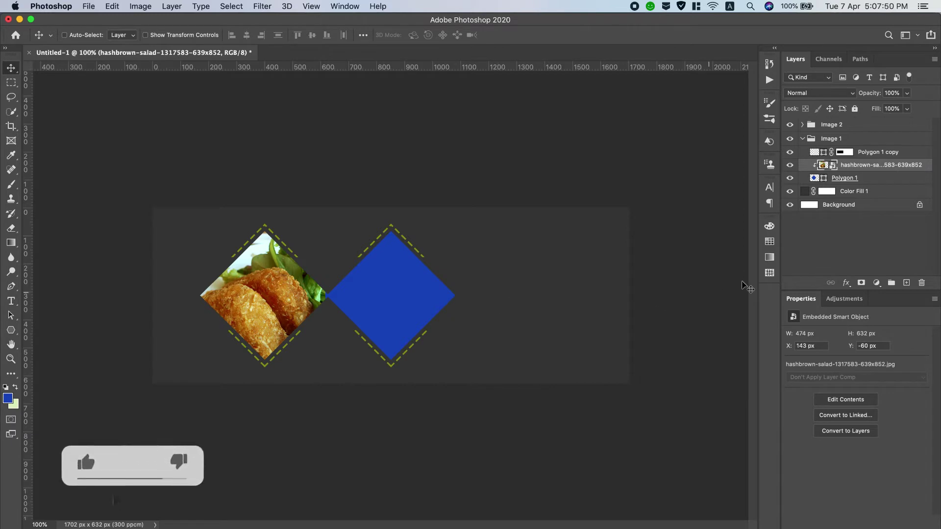
# Give the Polygon 1 diamond in Image 1 a drop shadow and a 6 px inside stroke in olive green.
pyautogui.click(901, 179)
pyautogui.doubleClick(901, 179)
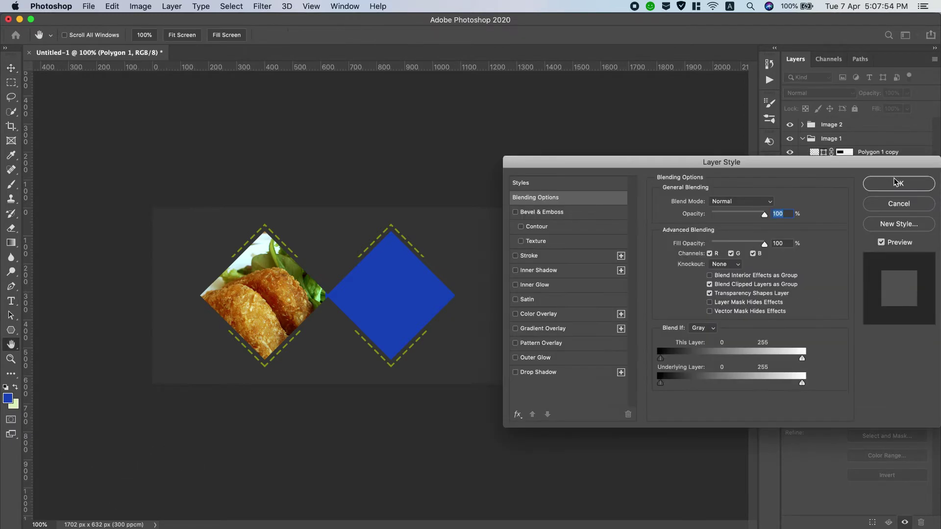
pyautogui.click(527, 373)
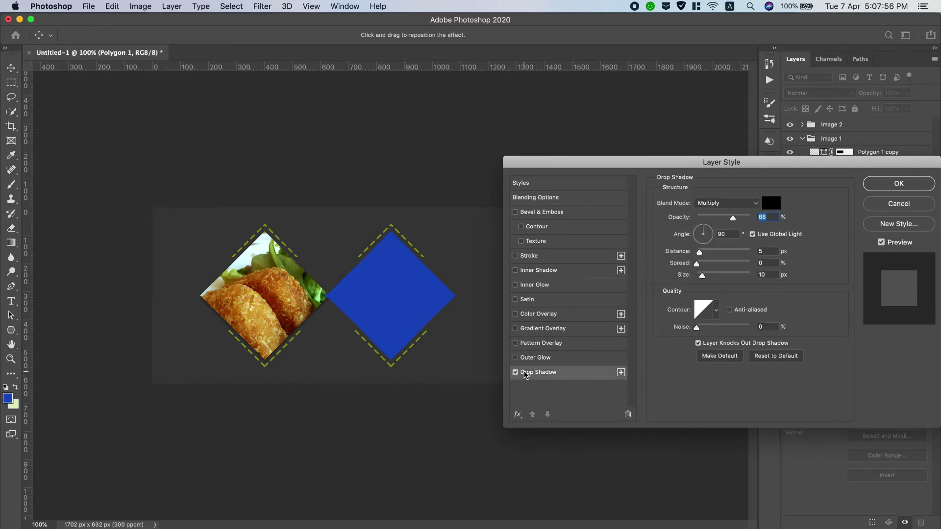
pyautogui.click(517, 256)
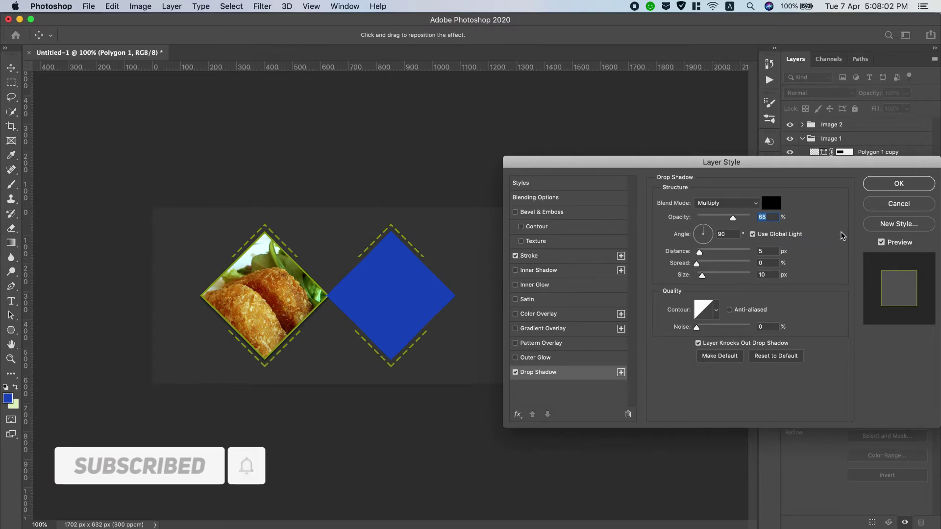
pyautogui.click(574, 257)
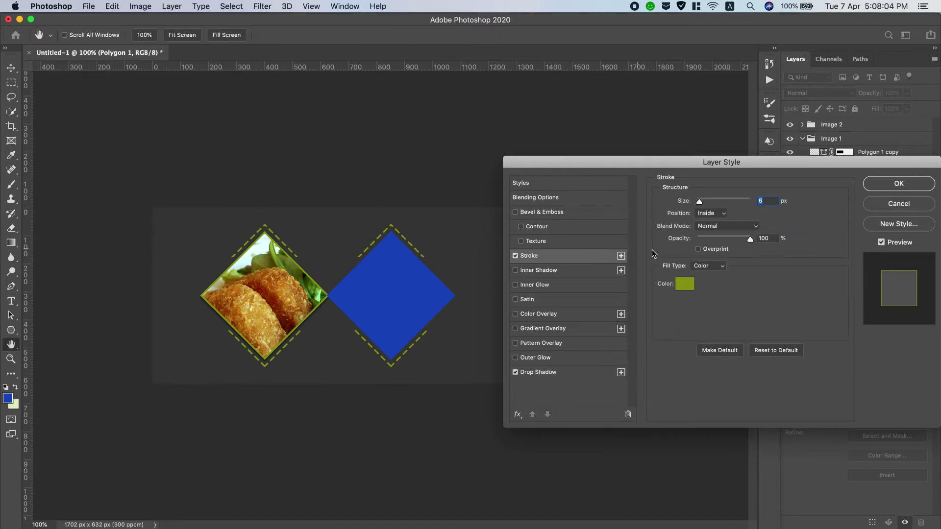
pyautogui.click(574, 375)
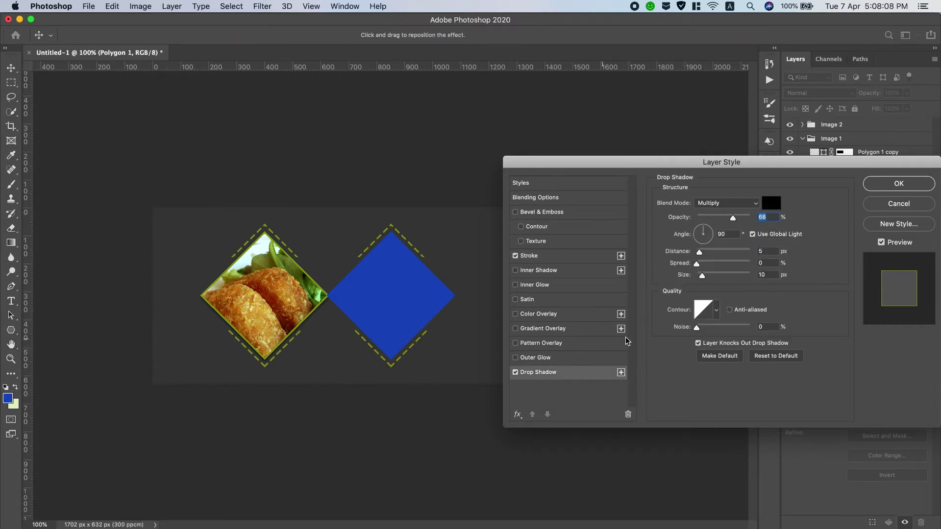
pyautogui.click(899, 184)
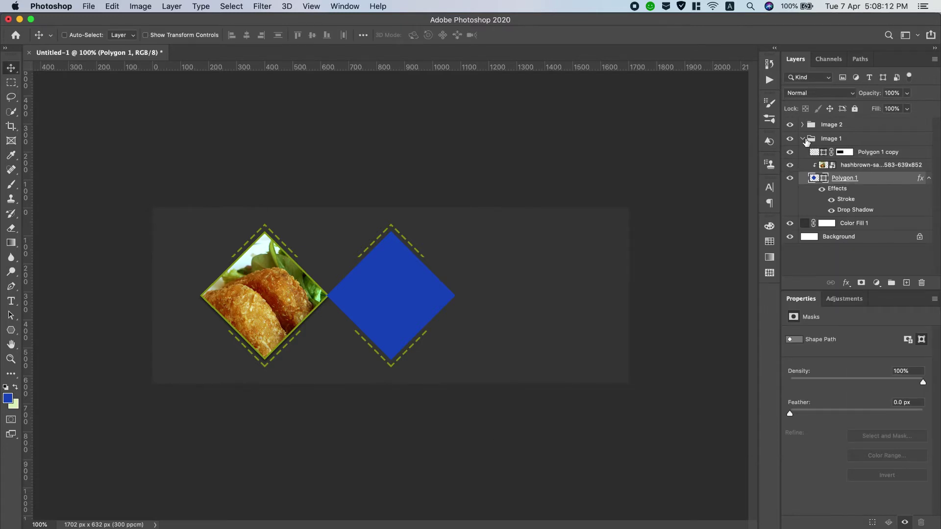
# Collapse the Image 1 group and move the Image 2 group slightly right to leave a small gap between the diamonds.
pyautogui.click(804, 140)
pyautogui.click(848, 126)
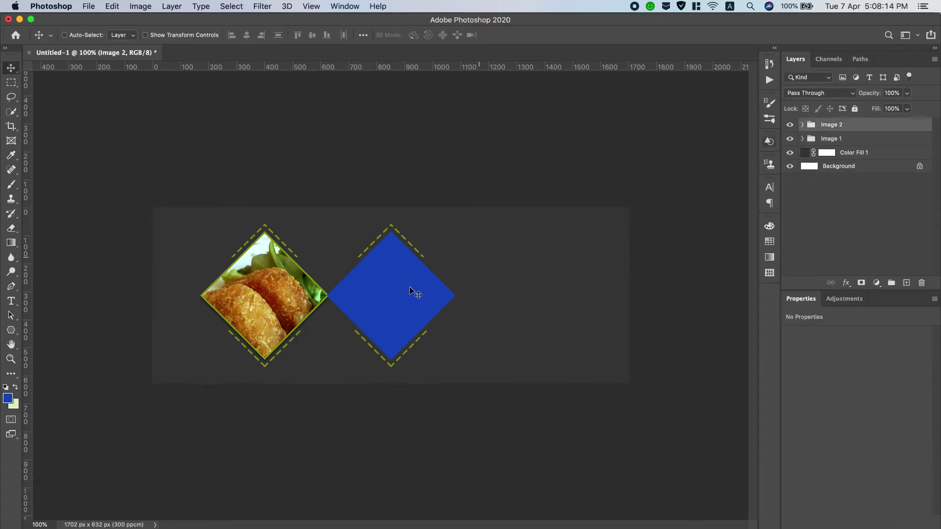
pyautogui.moveTo(409, 290); pyautogui.dragTo(418, 289)
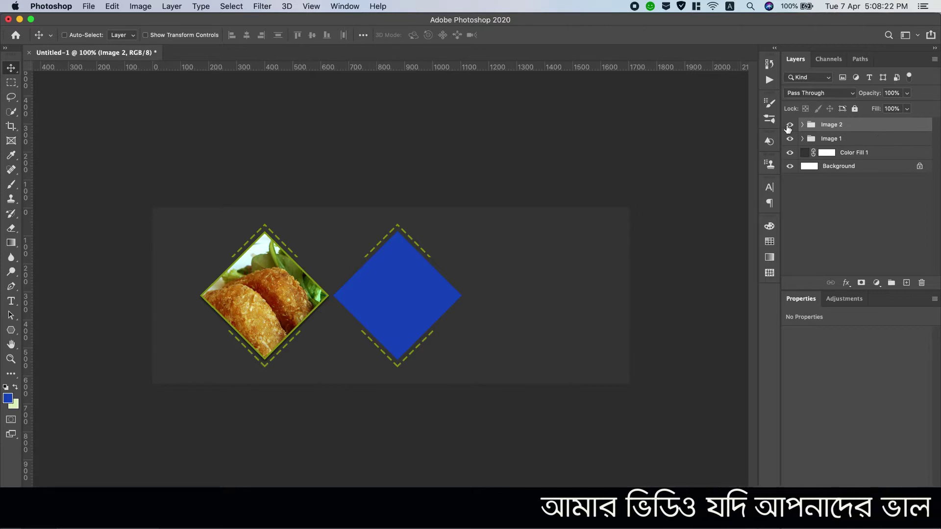
# Apply a drop shadow and an olive-green stroke to the blue Polygon 1 diamond in the Image 2 group.
pyautogui.click(802, 126)
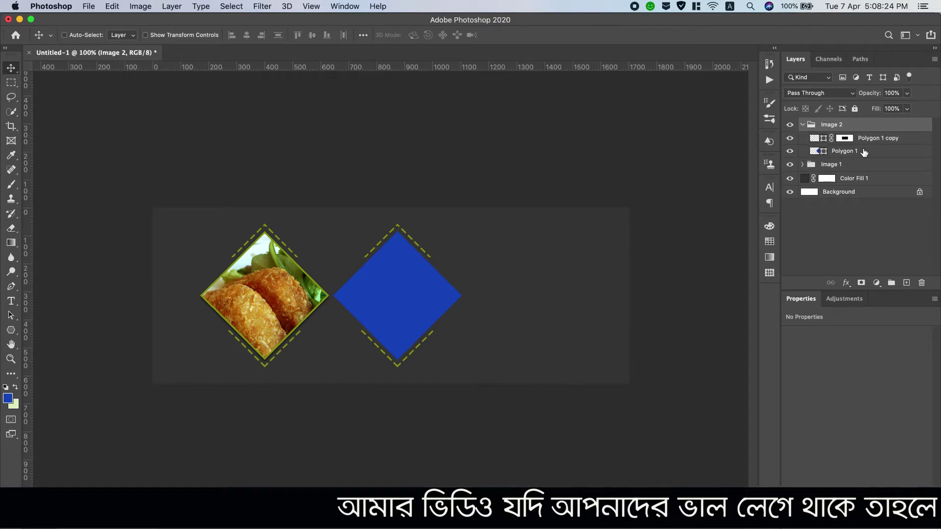
pyautogui.doubleClick(905, 151)
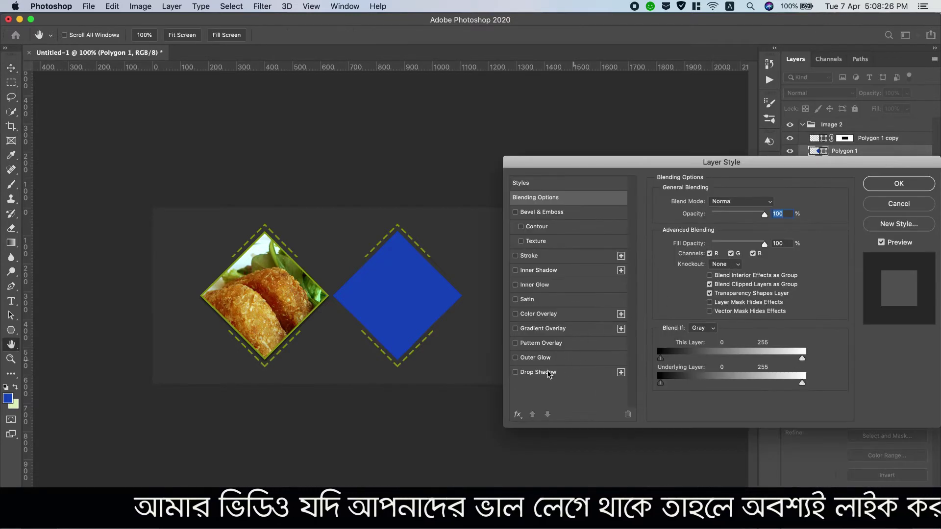
pyautogui.click(538, 372)
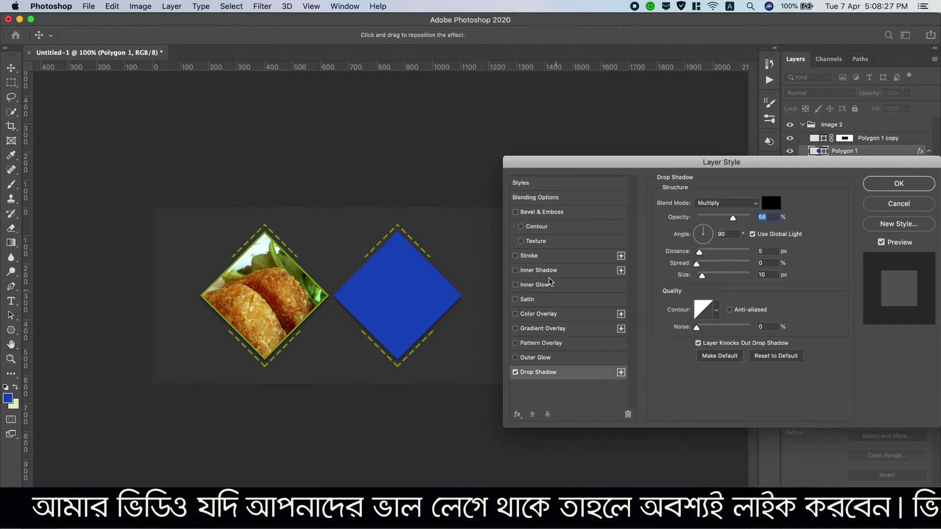
pyautogui.click(515, 256)
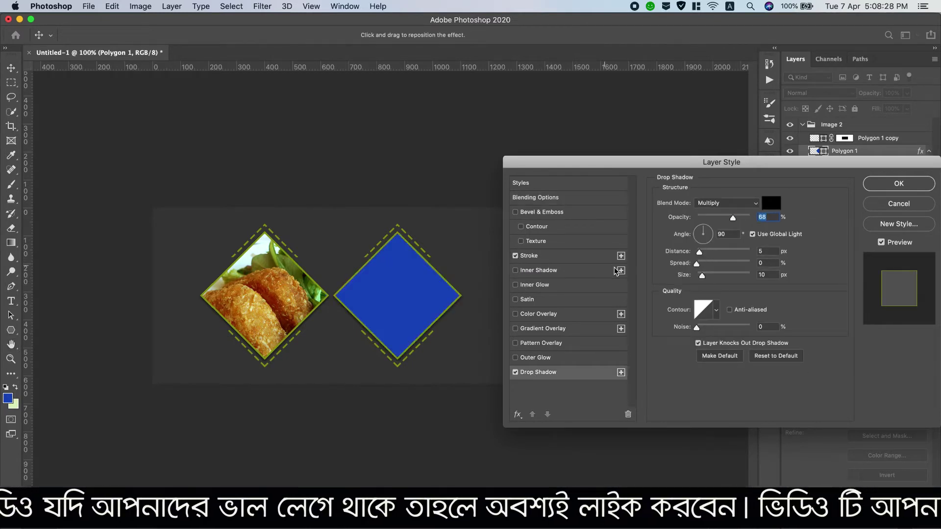
pyautogui.click(897, 187)
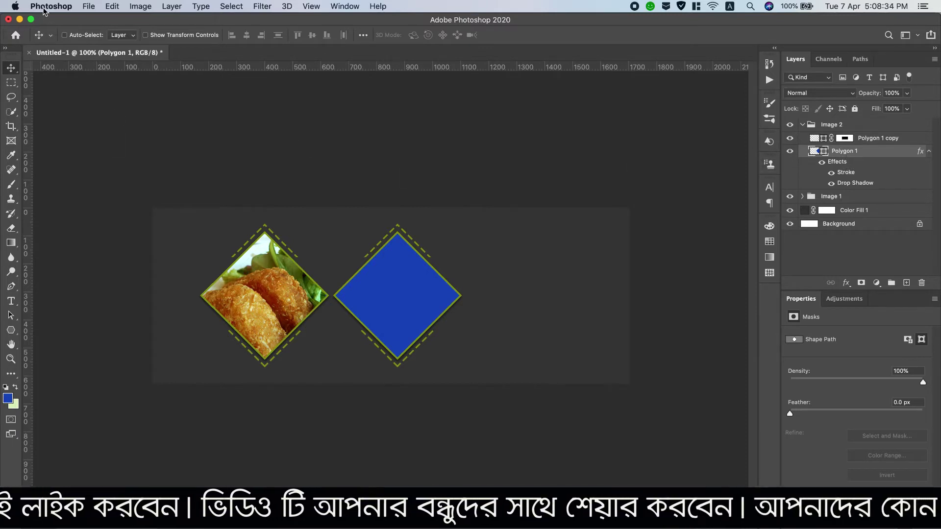
# Place the embedded spinach-potato-casserole photo above the blue Polygon 1, scaled to about 6.87% and positioned to cover the diamond.
pyautogui.click(89, 6)
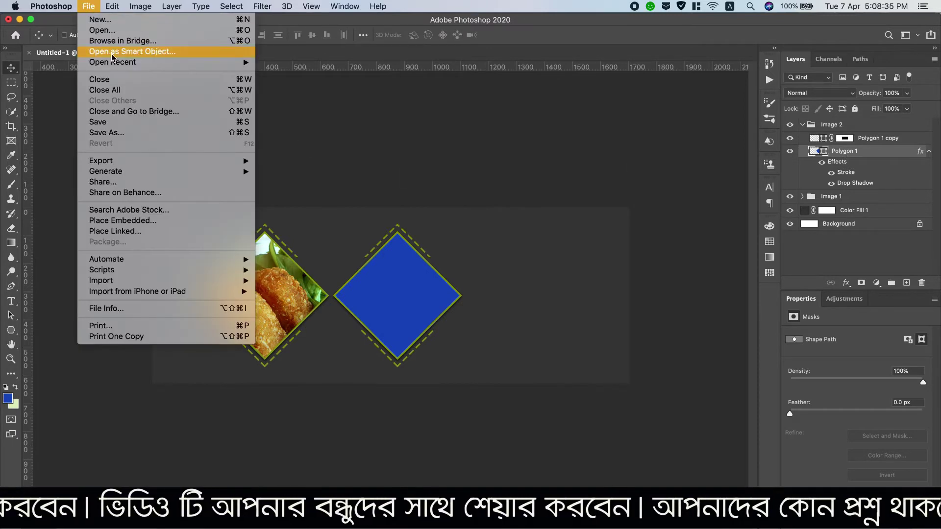
pyautogui.click(139, 223)
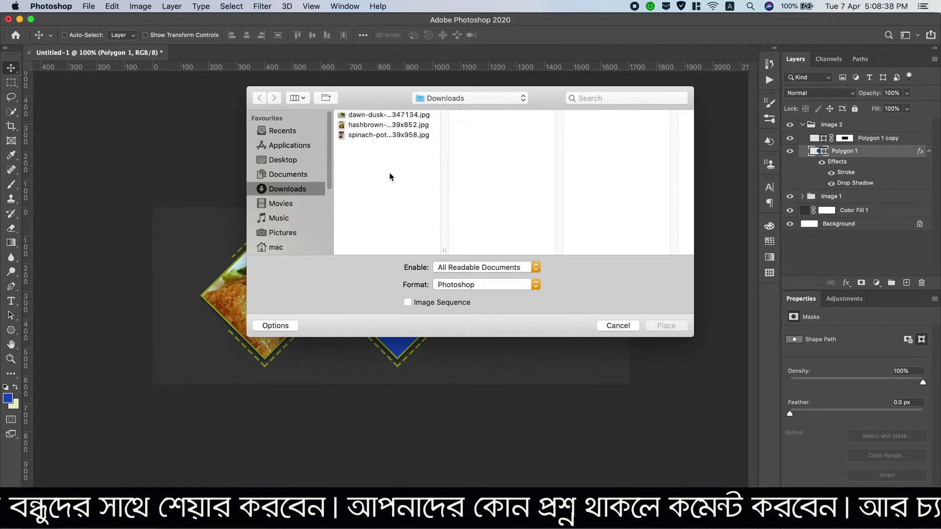
pyautogui.click(386, 135)
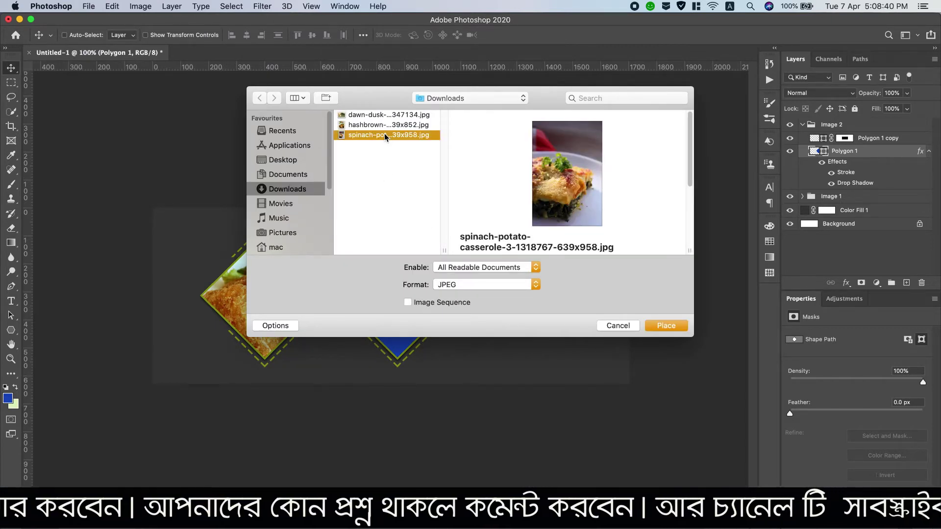
pyautogui.doubleClick(384, 135)
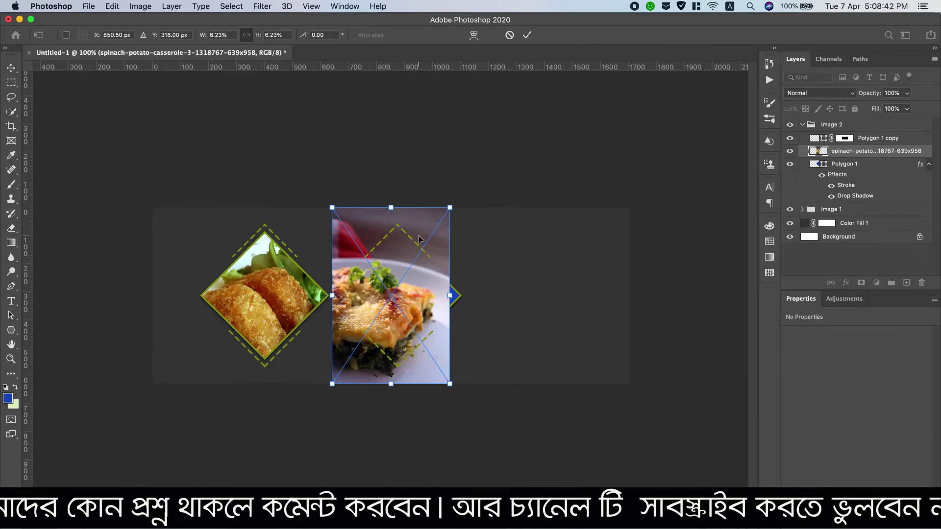
pyautogui.moveTo(412, 308)
pyautogui.mouseDown()
pyautogui.moveTo(433, 287)
pyautogui.moveTo(419, 293)
pyautogui.mouseUp()
pyautogui.moveTo(456, 366); pyautogui.dragTo(469, 387)
pyautogui.moveTo(432, 304); pyautogui.dragTo(428, 293)
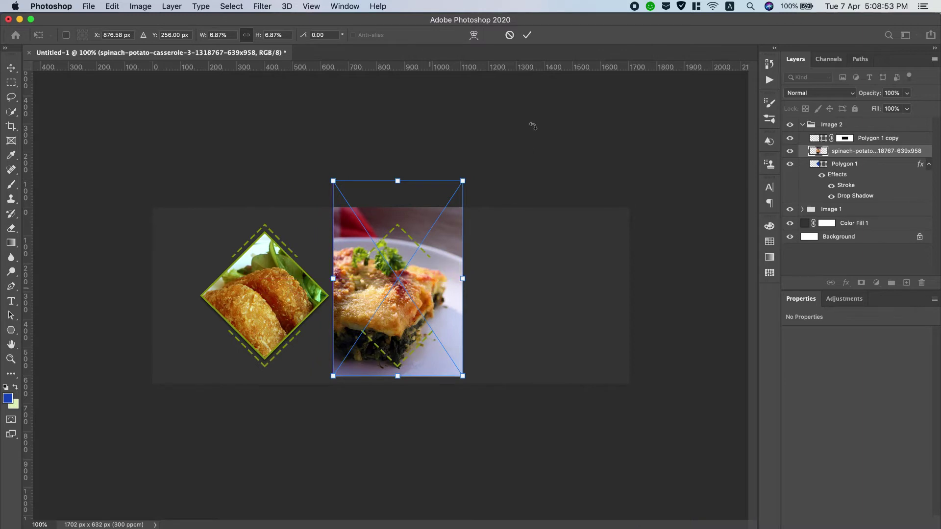
pyautogui.click(530, 37)
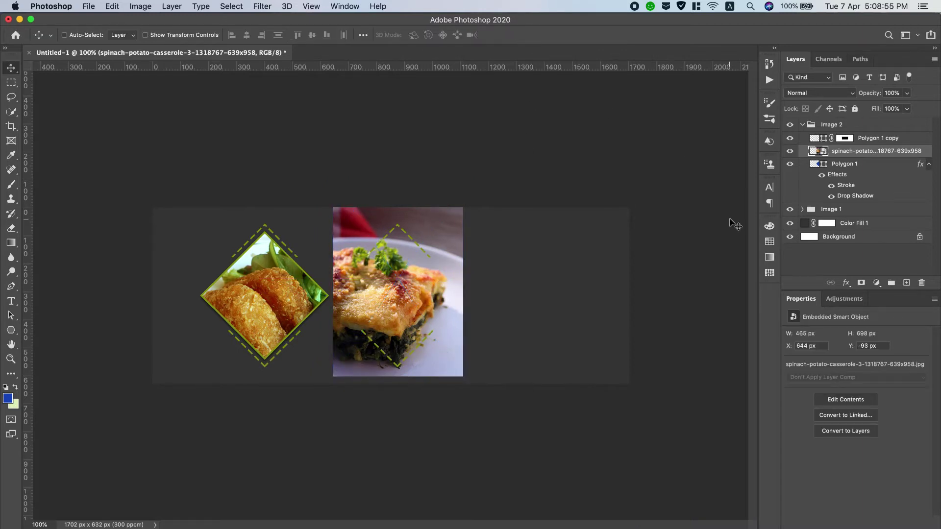
# Clip the casserole photo to the Polygon 1 diamond and collapse the Image 2 group.
pyautogui.rightClick(914, 151)
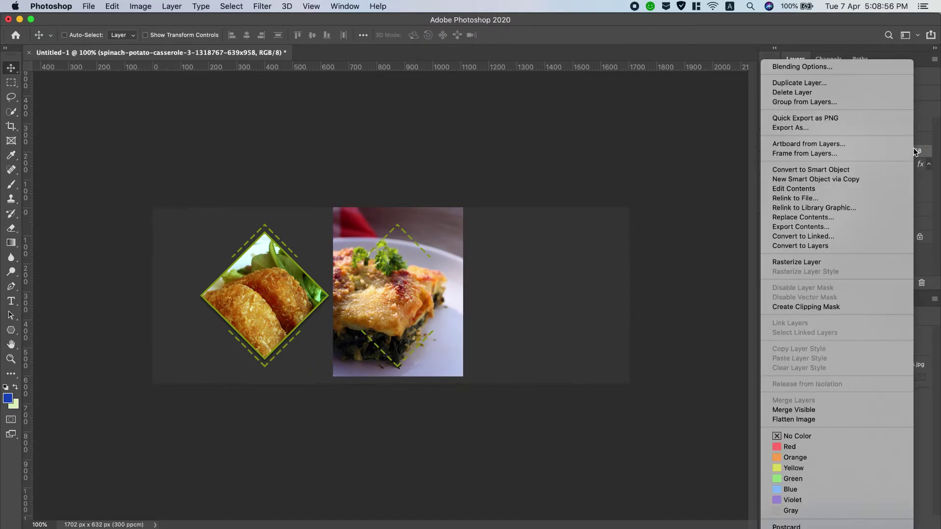
pyautogui.click(829, 307)
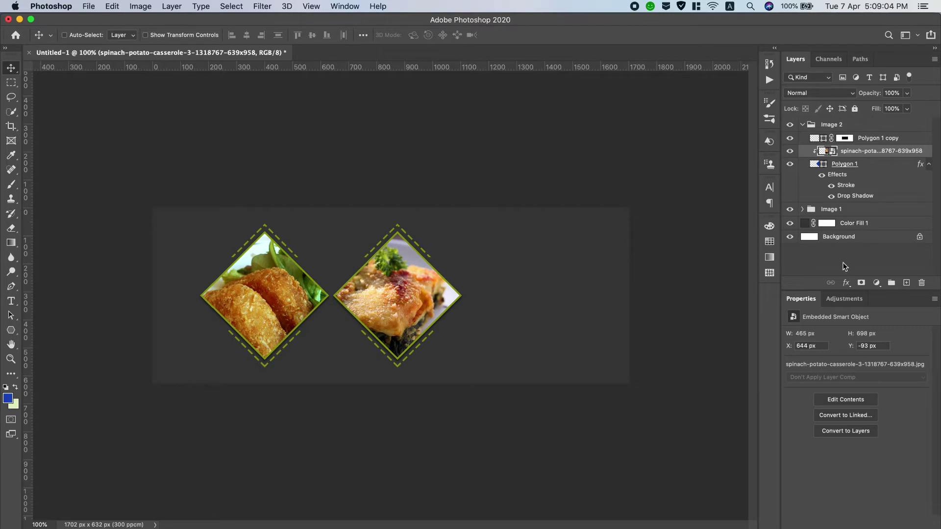
pyautogui.click(802, 126)
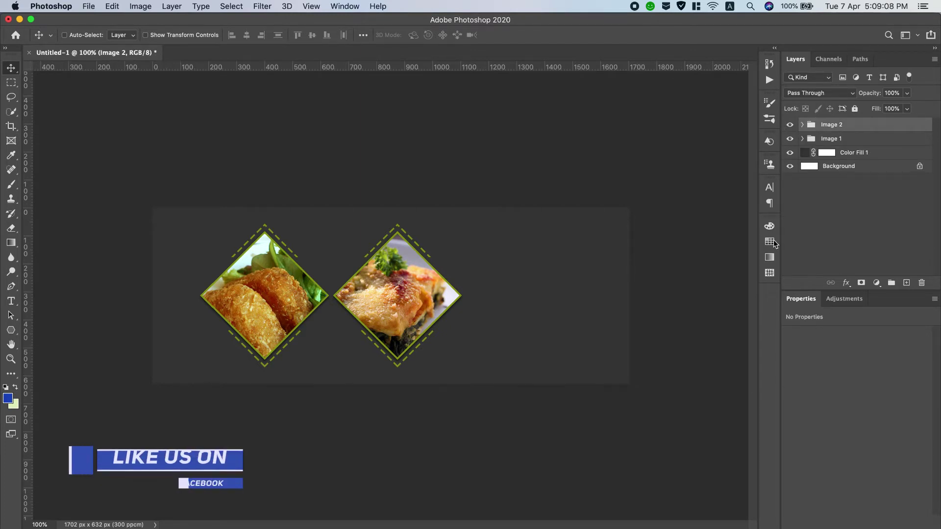
# Add a new text line above the Image 2 group, in the empty banner area beside the second diamond.
pyautogui.click(10, 302)
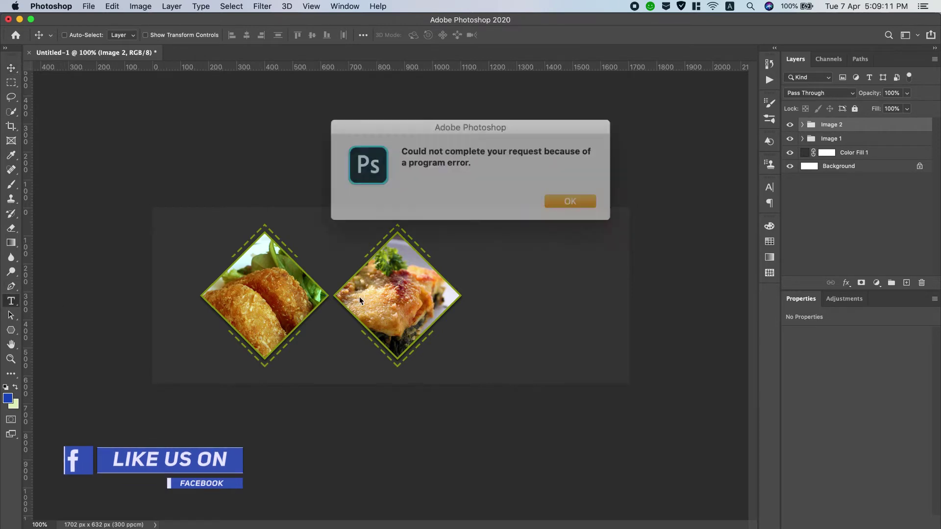
pyautogui.click(560, 194)
pyautogui.click(873, 141)
pyautogui.click(873, 125)
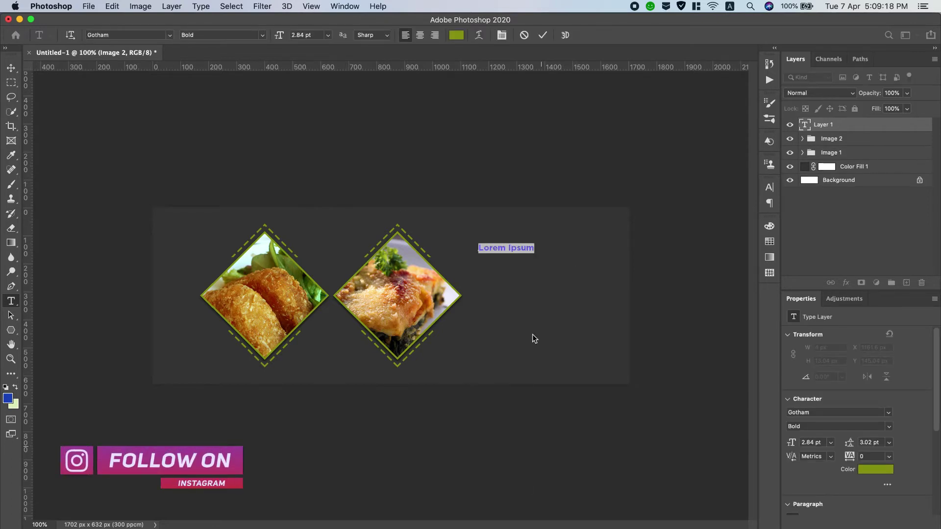
# Replace the placeholder text with "Fish Fillet" copied from the notes.
pyautogui.scroll(-2, 575, 2)
pyautogui.moveTo(674, 41); pyautogui.dragTo(634, 41)
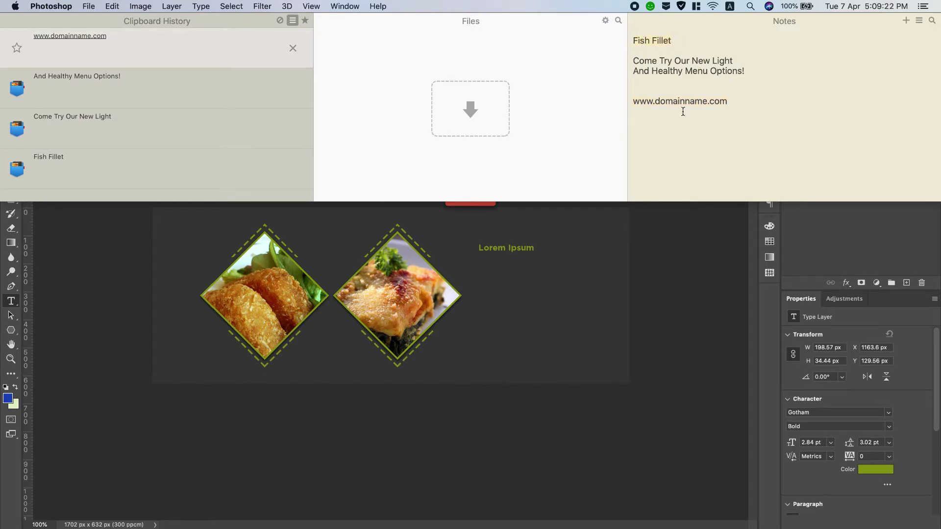
pyautogui.press('super+c')
pyautogui.doubleClick(506, 246)
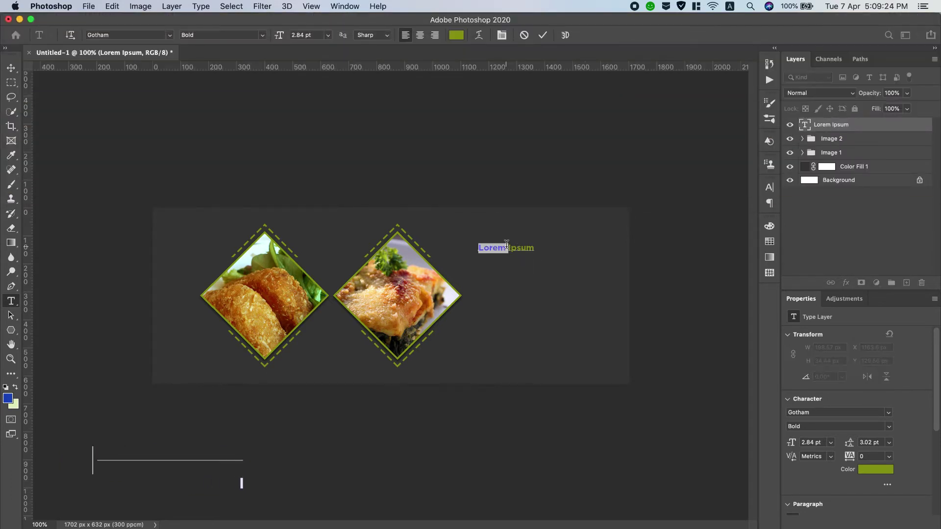
pyautogui.press('super+a')
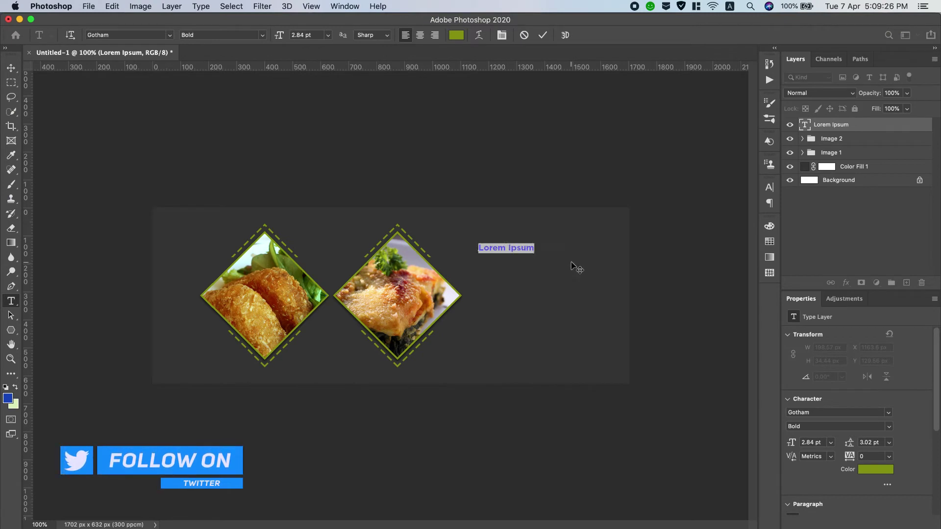
pyautogui.press('super+v')
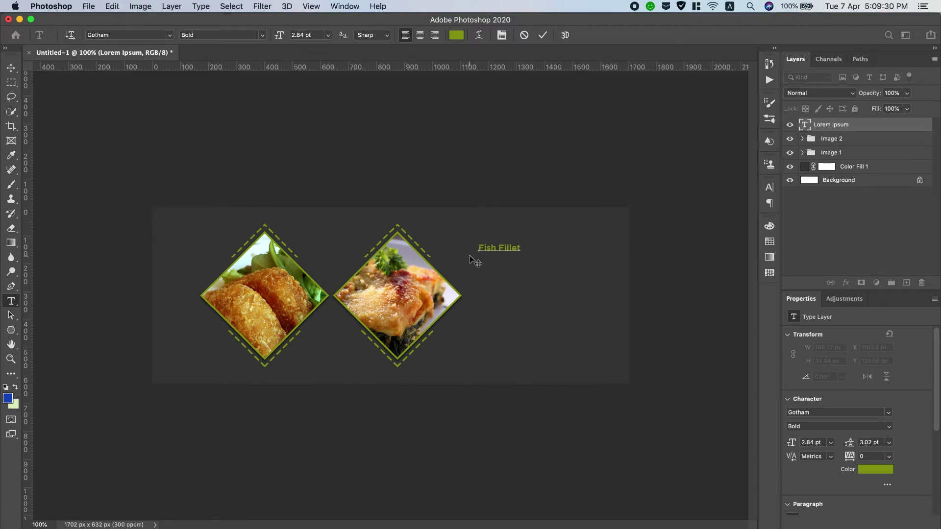
# Format the whole Fish Fillet text in all caps with the Gotham Black weight.
pyautogui.moveTo(479, 247); pyautogui.dragTo(553, 245)
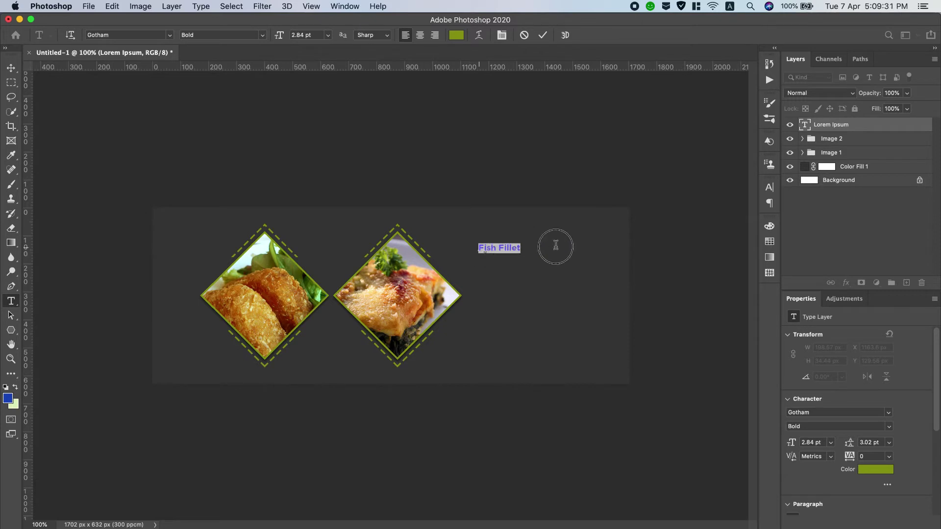
pyautogui.click(769, 188)
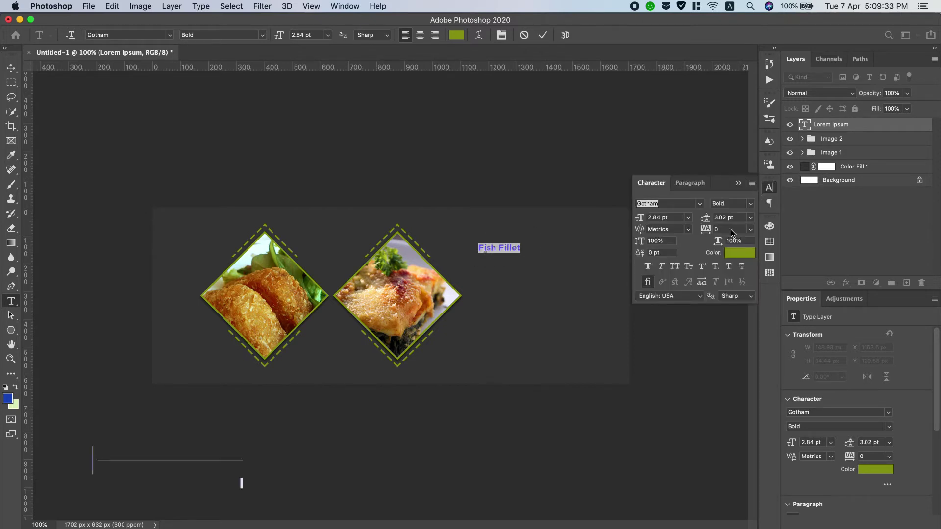
pyautogui.click(675, 266)
pyautogui.click(752, 204)
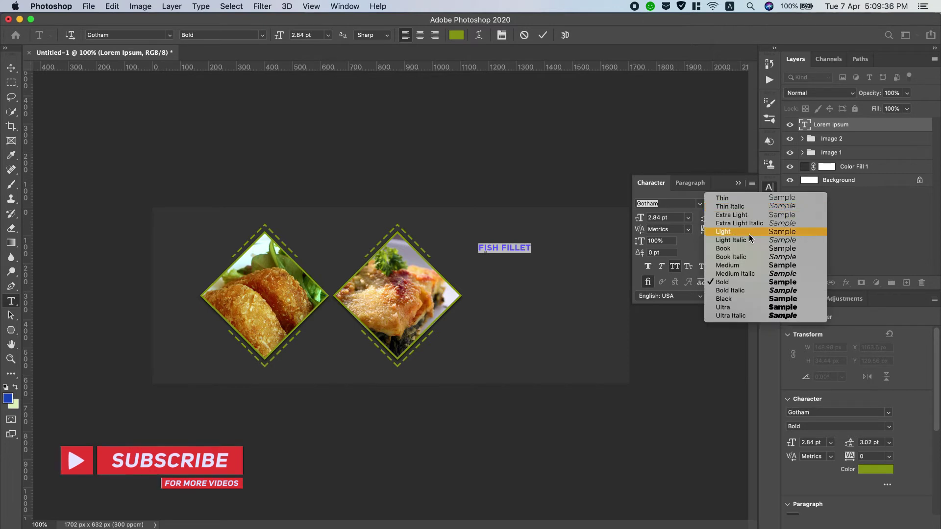
pyautogui.click(746, 301)
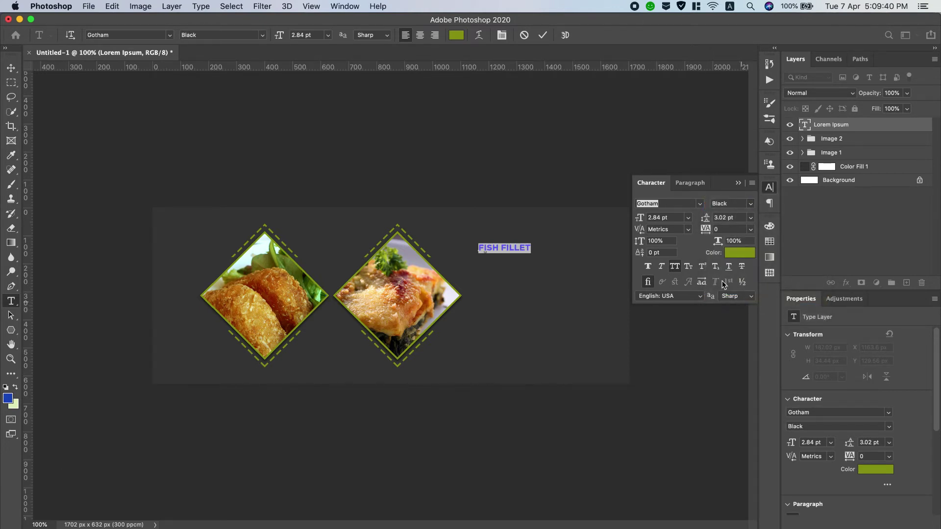
# Set the Fish Fillet heading's font size to 7 pt and shift the heading slightly left.
pyautogui.moveTo(643, 218); pyautogui.dragTo(646, 220)
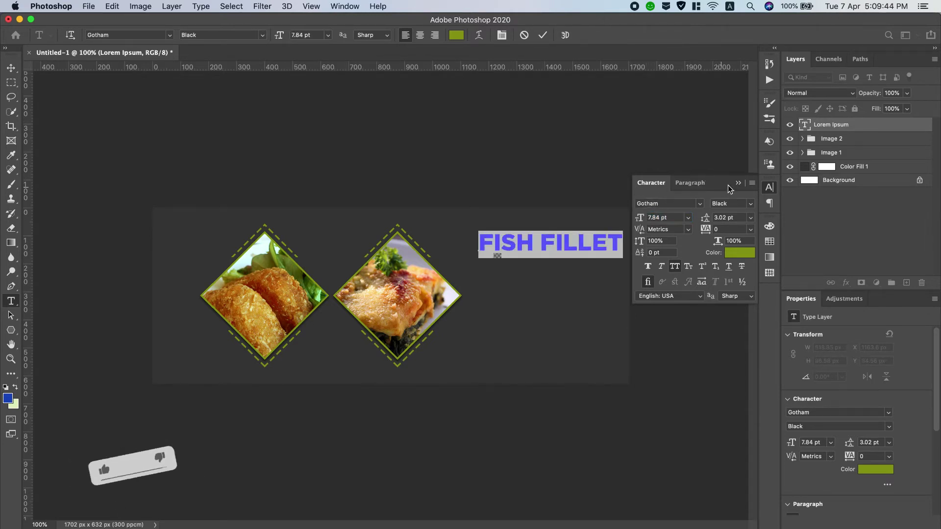
pyautogui.click(671, 217)
pyautogui.press('Down')
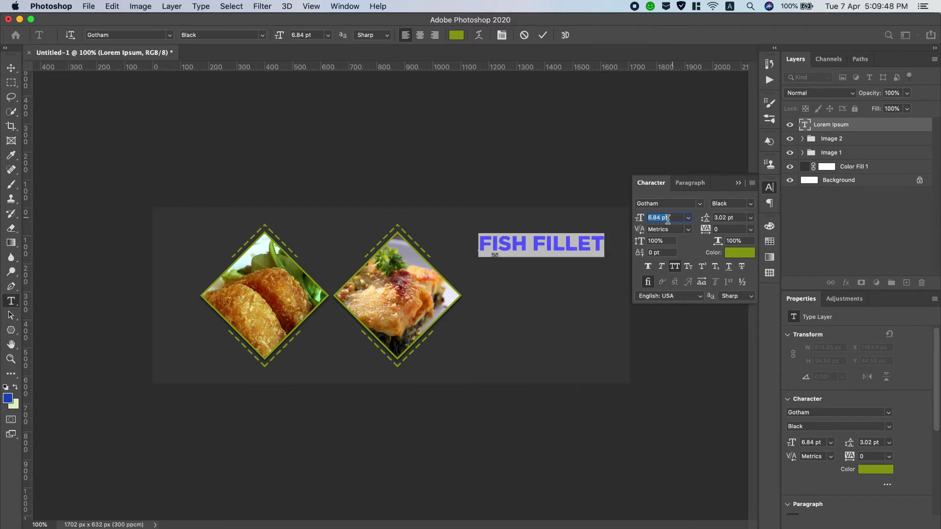
pyautogui.write('7')
pyautogui.press('Return')
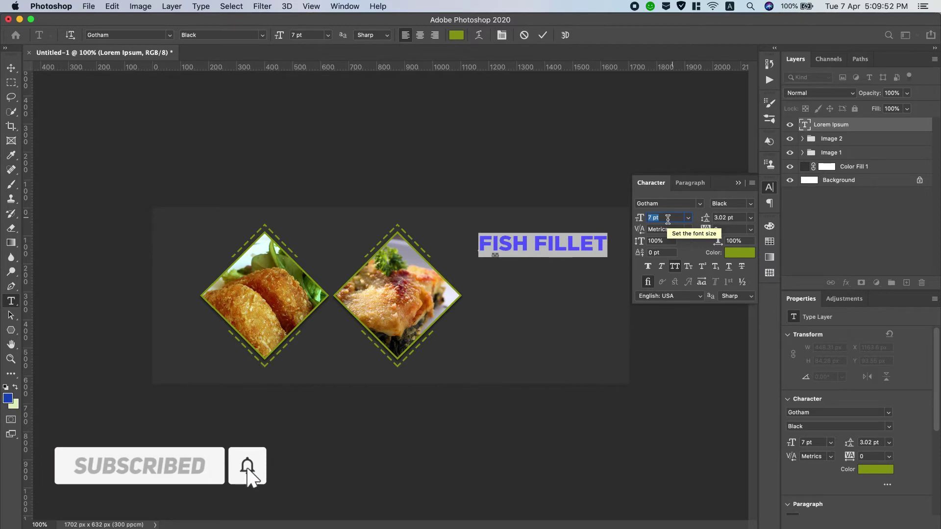
pyautogui.press('Up')
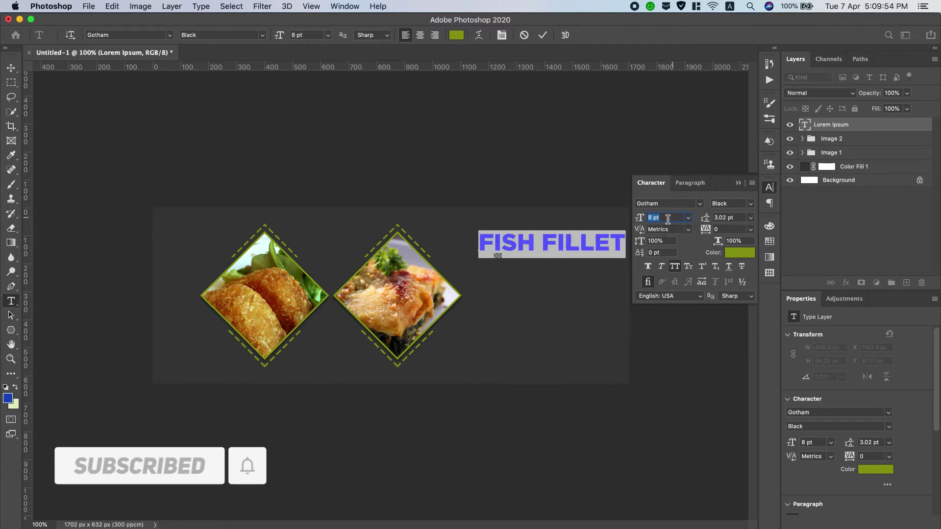
pyautogui.press('Down')
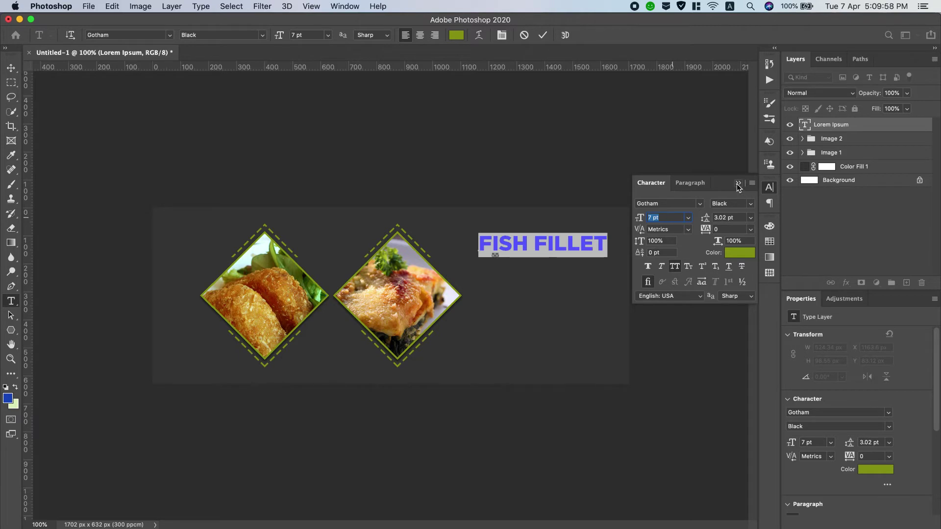
pyautogui.click(737, 183)
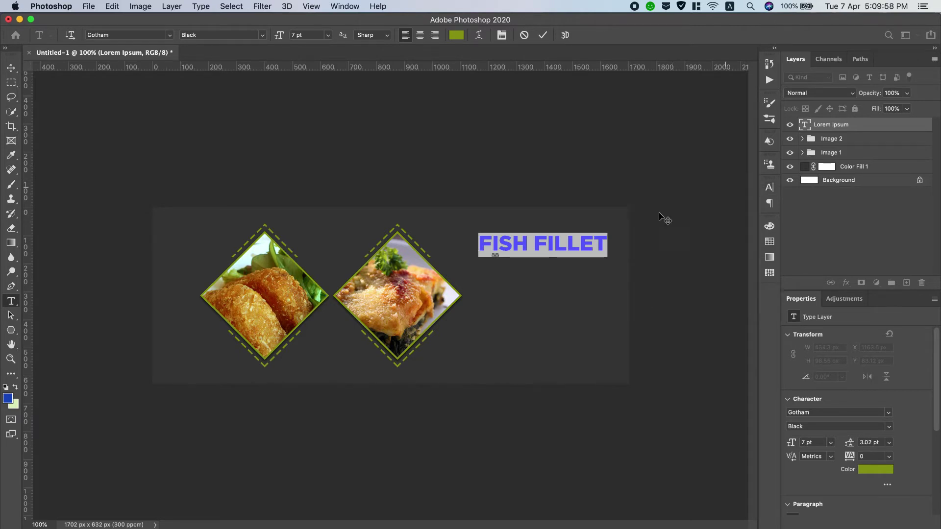
pyautogui.click(11, 67)
pyautogui.moveTo(521, 245); pyautogui.dragTo(515, 245)
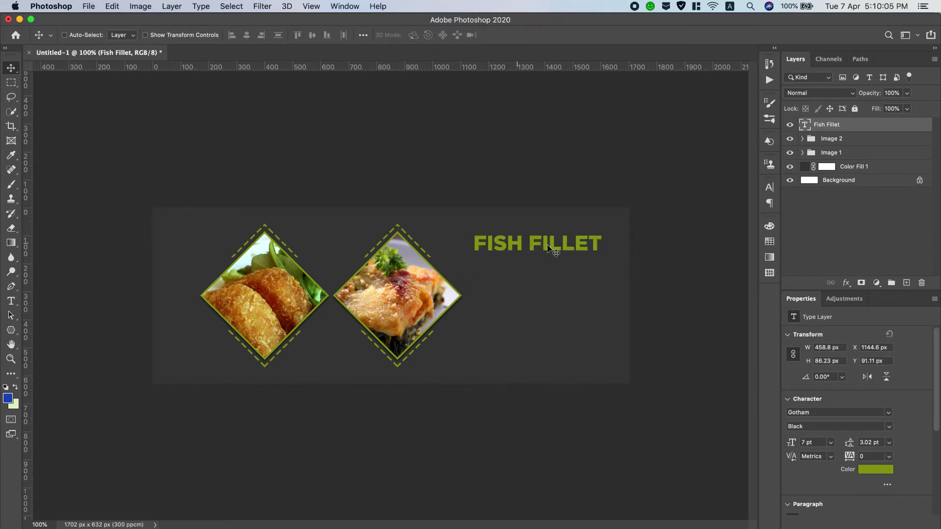
# Colour only the word FISH in the heading white (#ffffff) and leave the Fish Fillet layer selected.
pyautogui.doubleClick(521, 245)
pyautogui.moveTo(524, 241); pyautogui.dragTo(431, 238)
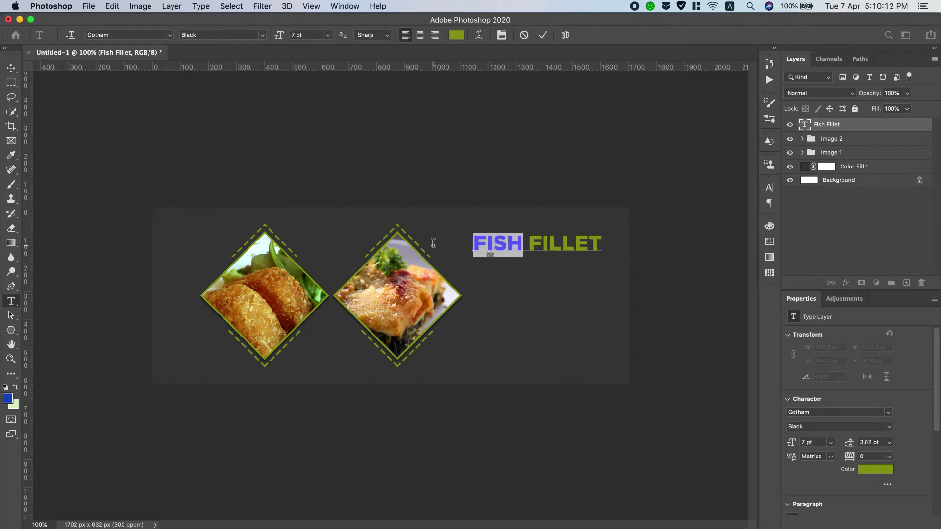
pyautogui.click(461, 36)
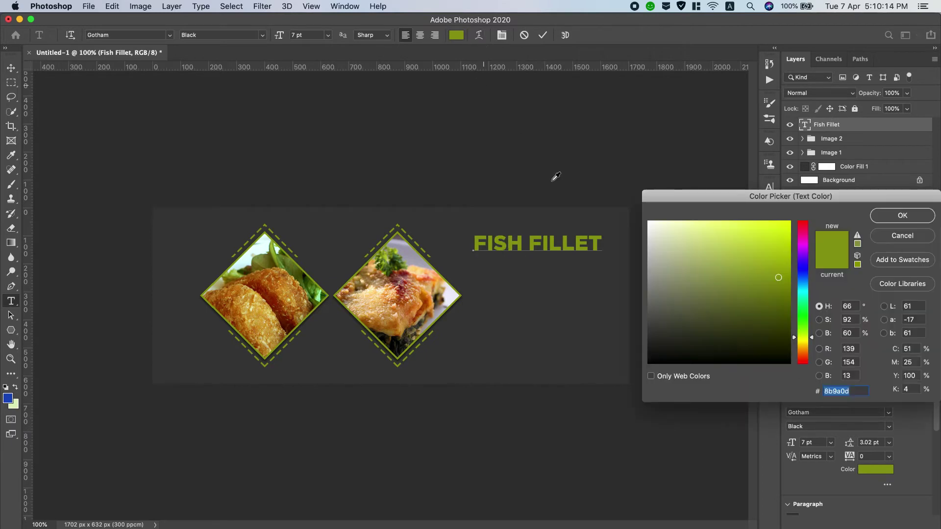
pyautogui.moveTo(657, 242); pyautogui.dragTo(629, 184)
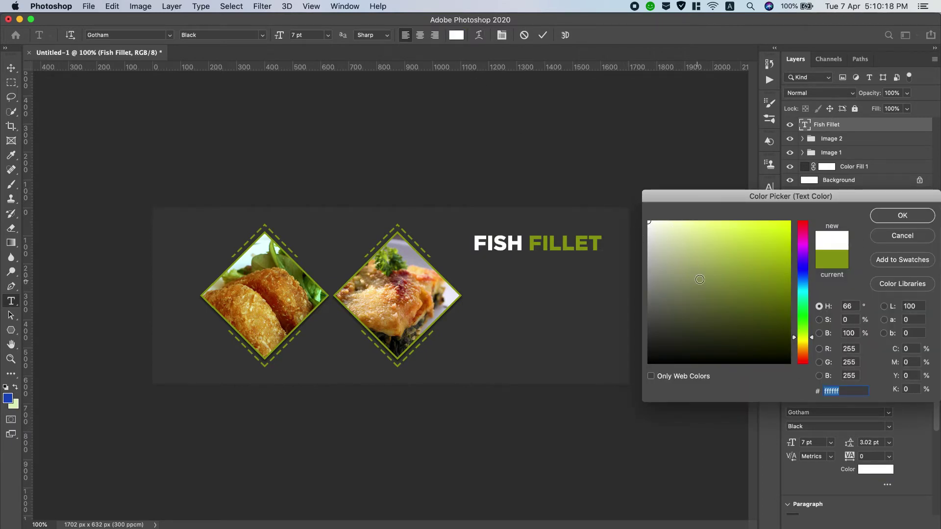
pyautogui.click(913, 217)
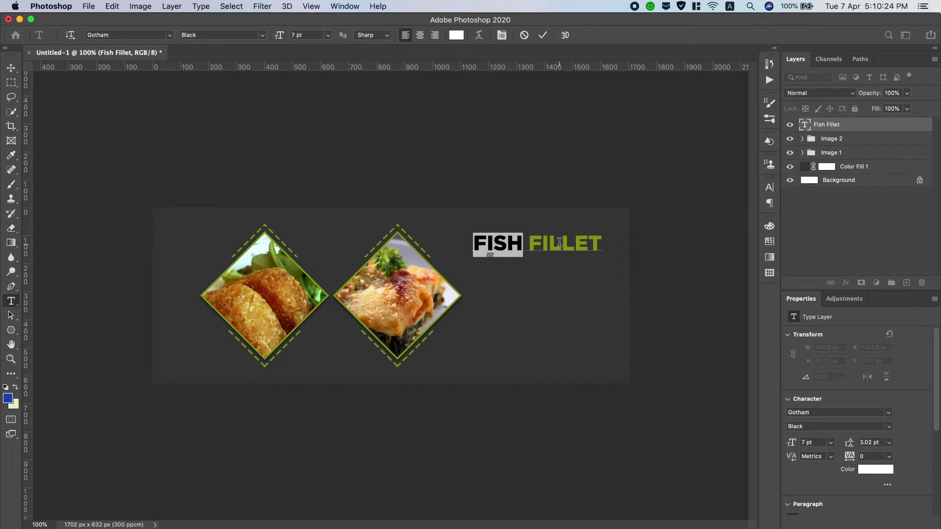
pyautogui.click(854, 141)
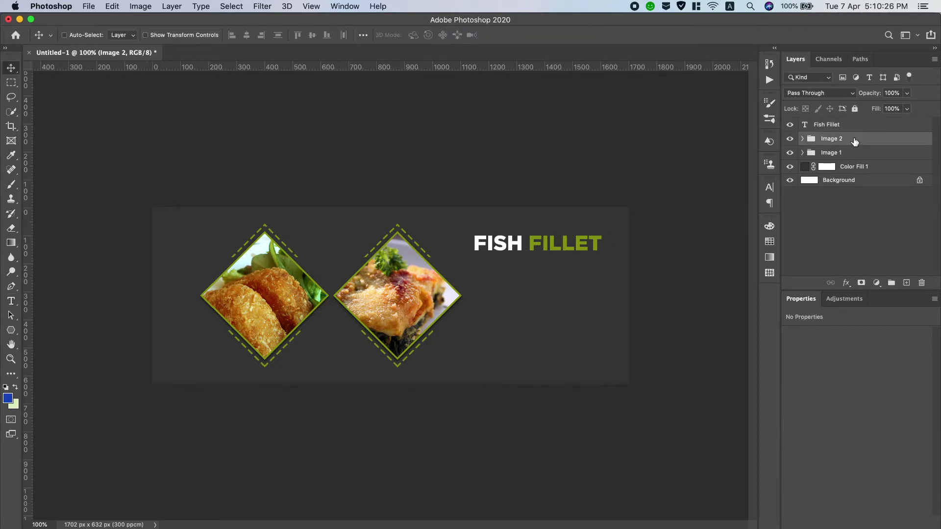
pyautogui.click(854, 127)
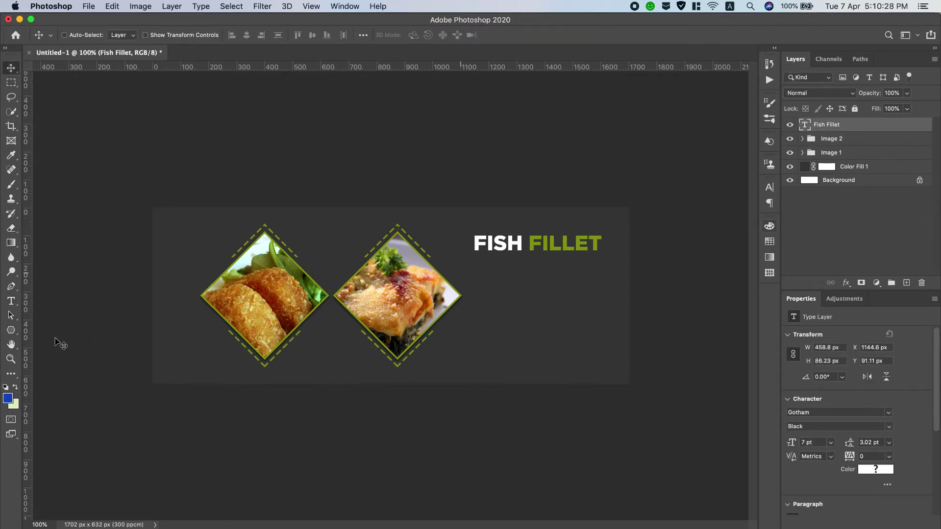
pyautogui.click(10, 330)
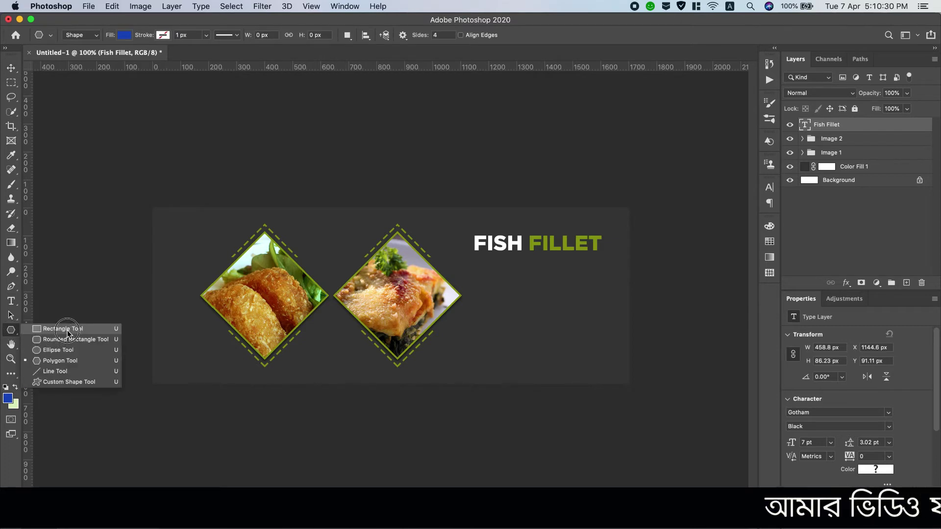
pyautogui.click(53, 325)
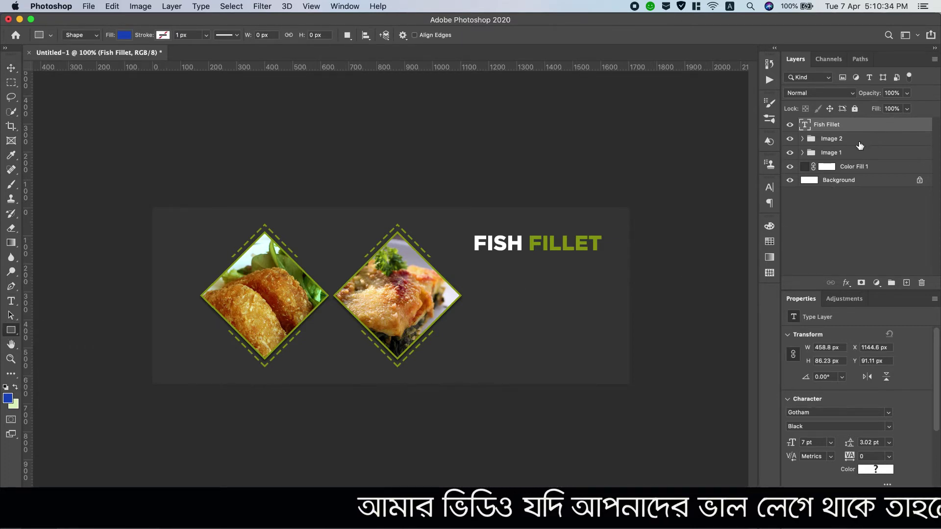
# Add a new text line below the FISH FILLET heading reading "Come Try Our New Light", copied from the notes.
pyautogui.click(11, 302)
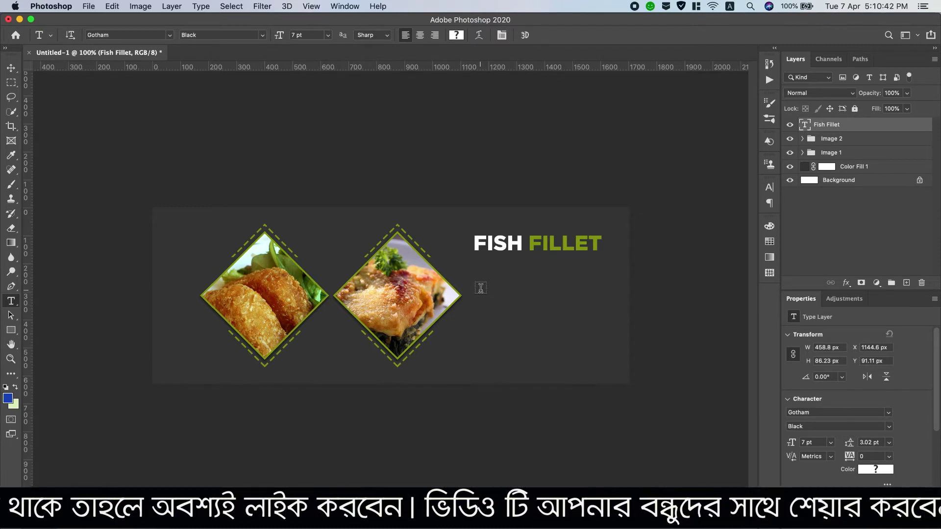
pyautogui.click(481, 287)
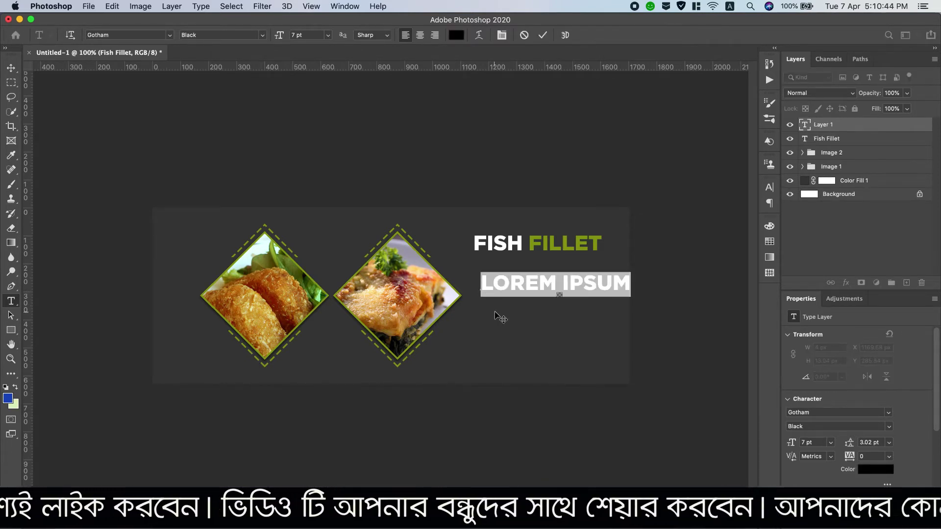
pyautogui.scroll(-2, 709, 2)
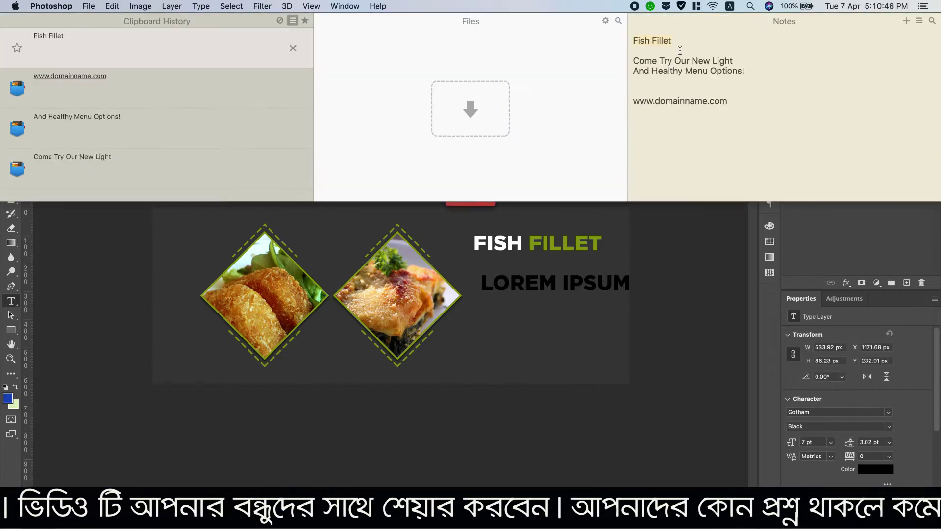
pyautogui.moveTo(634, 58); pyautogui.dragTo(737, 60)
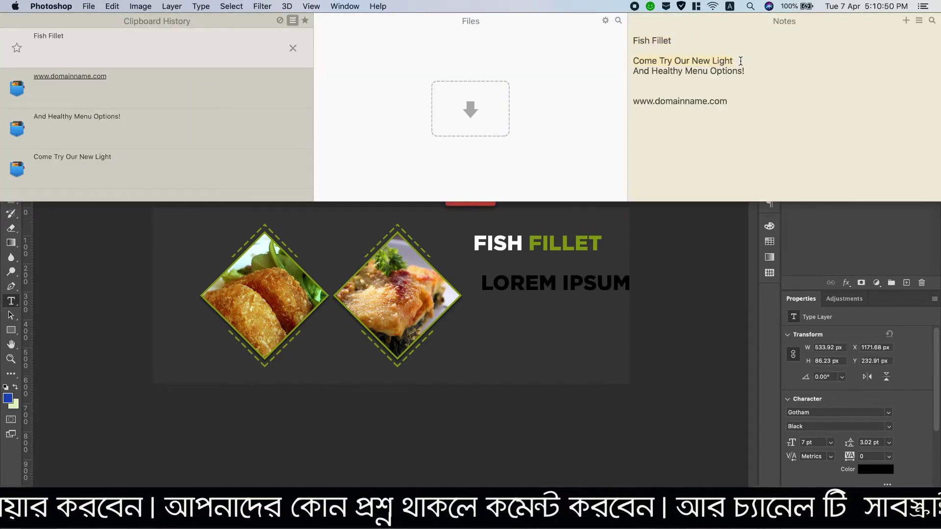
pyautogui.press('super+c')
pyautogui.click(506, 283)
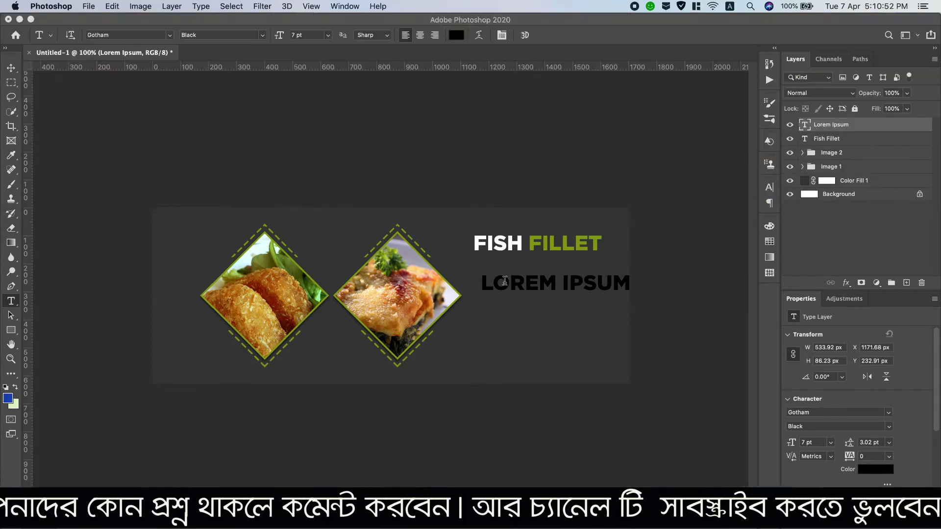
pyautogui.doubleClick(505, 280)
pyautogui.tripleClick(557, 283)
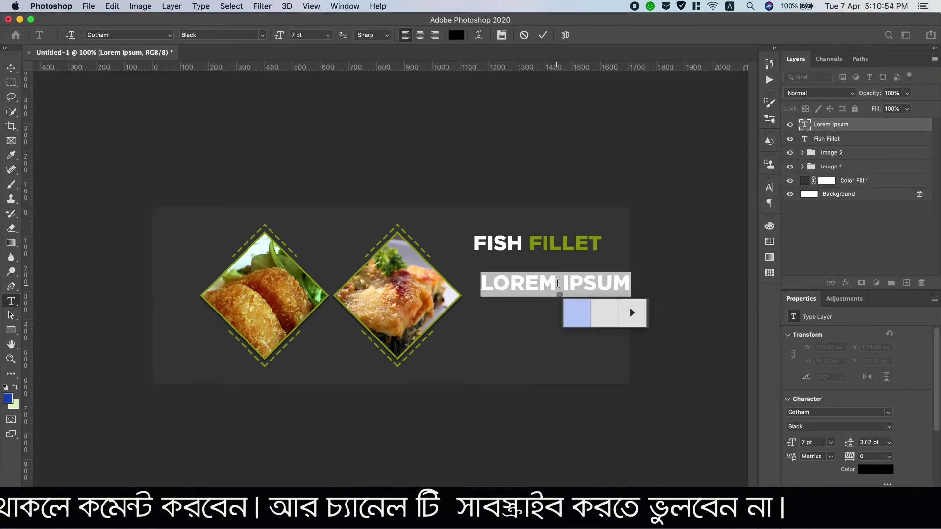
pyautogui.press('super+v')
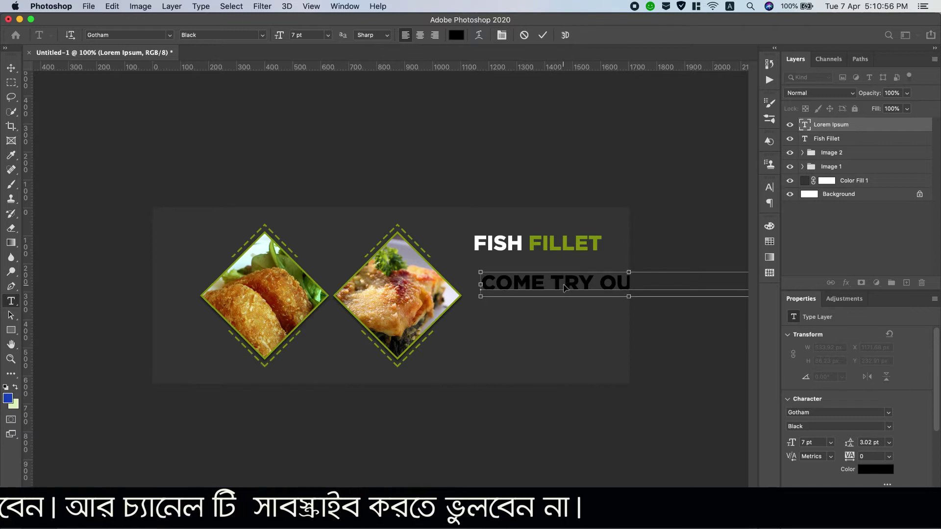
# Remove all caps from the "Come Try Our New Light" line and format it in Gotham Book at 3 pt.
pyautogui.tripleClick(570, 283)
pyautogui.click(769, 187)
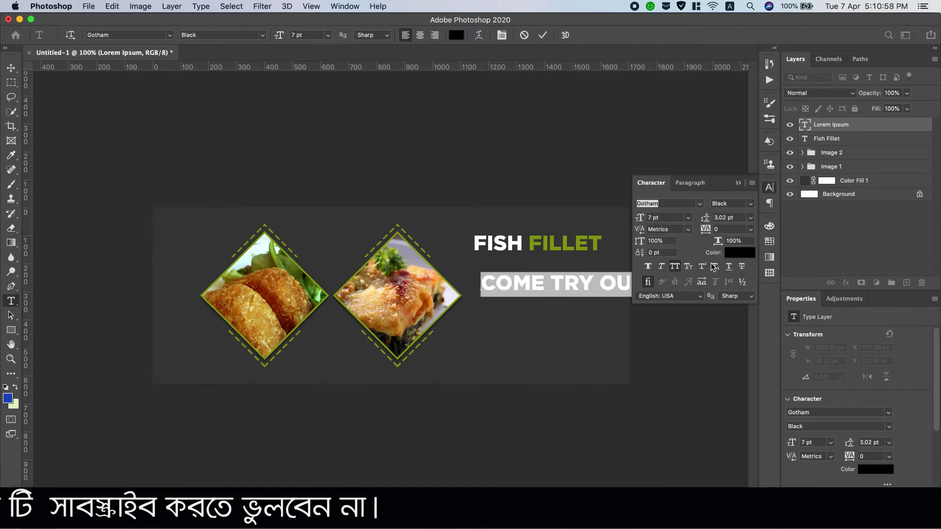
pyautogui.click(675, 267)
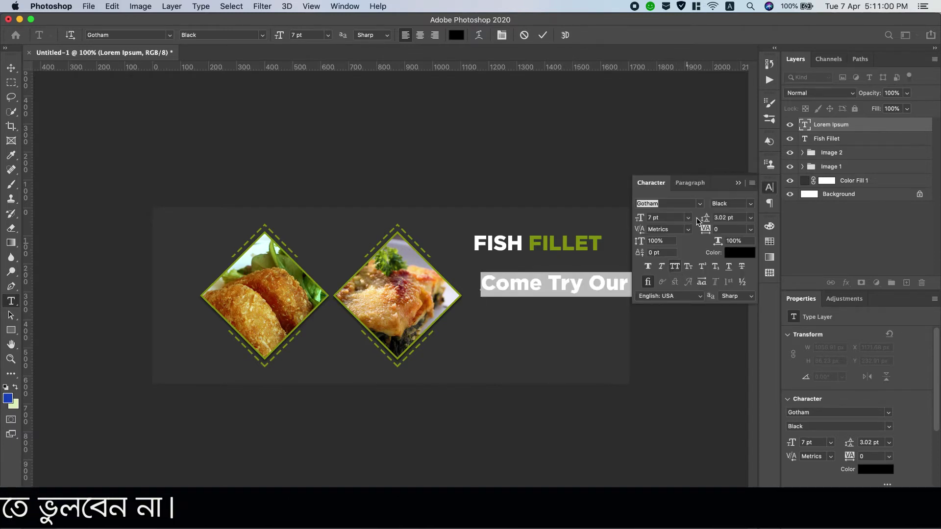
pyautogui.click(750, 204)
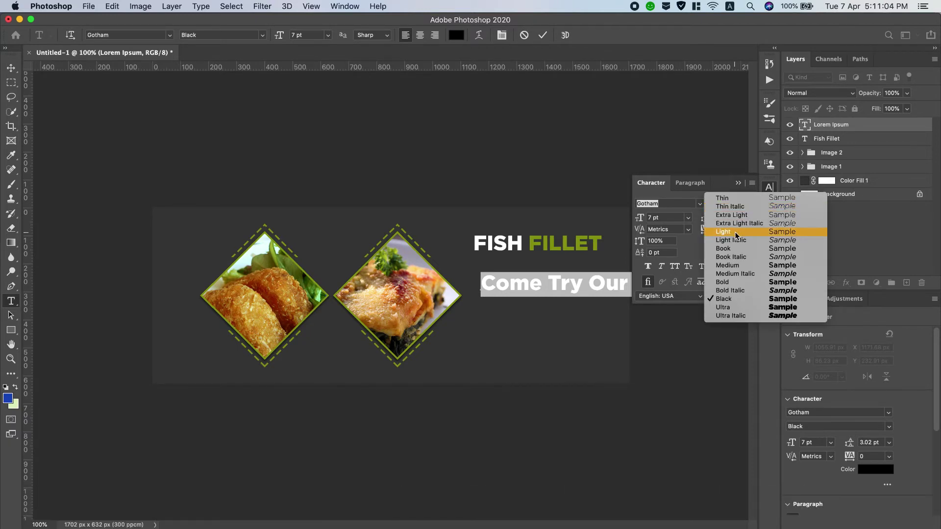
pyautogui.click(730, 249)
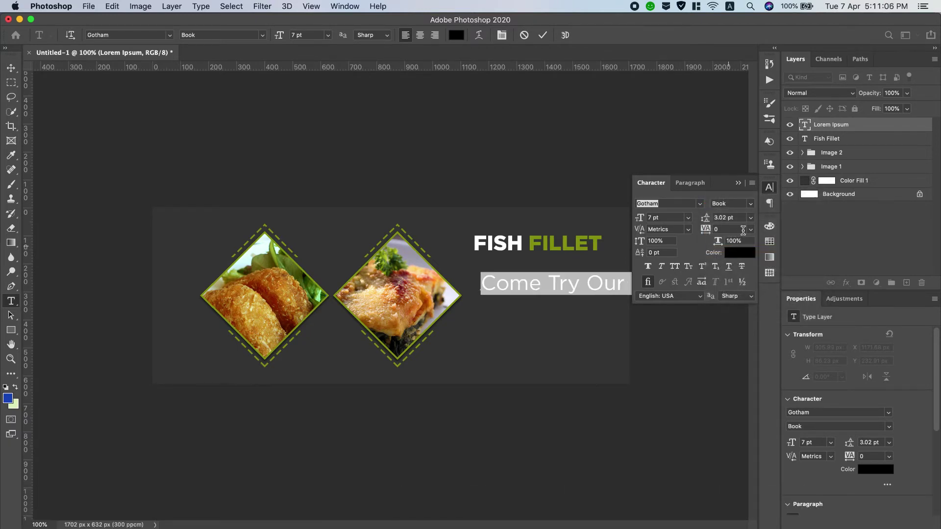
pyautogui.click(655, 218)
pyautogui.press('Down')
pyautogui.press('Down')
pyautogui.press('Down')
pyautogui.press('Down')
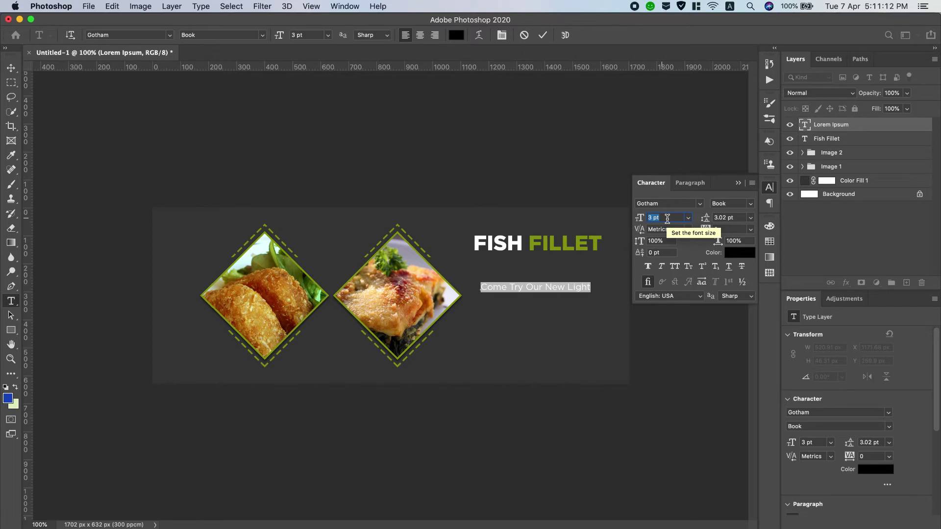
pyautogui.click(10, 68)
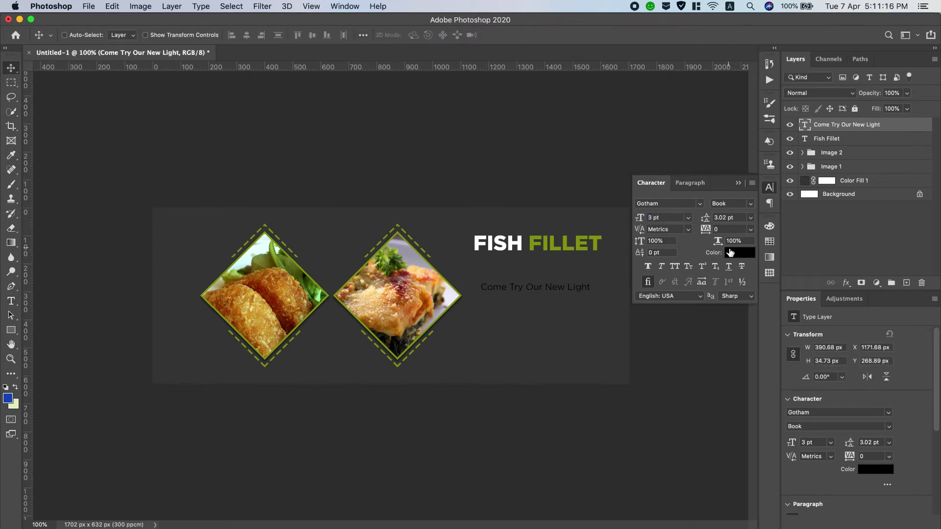
# Colour the "Come Try Our New Light" line with the olive green sampled from FILLET (#8b9a0d) and apply faux bold.
pyautogui.click(749, 259)
pyautogui.click(747, 256)
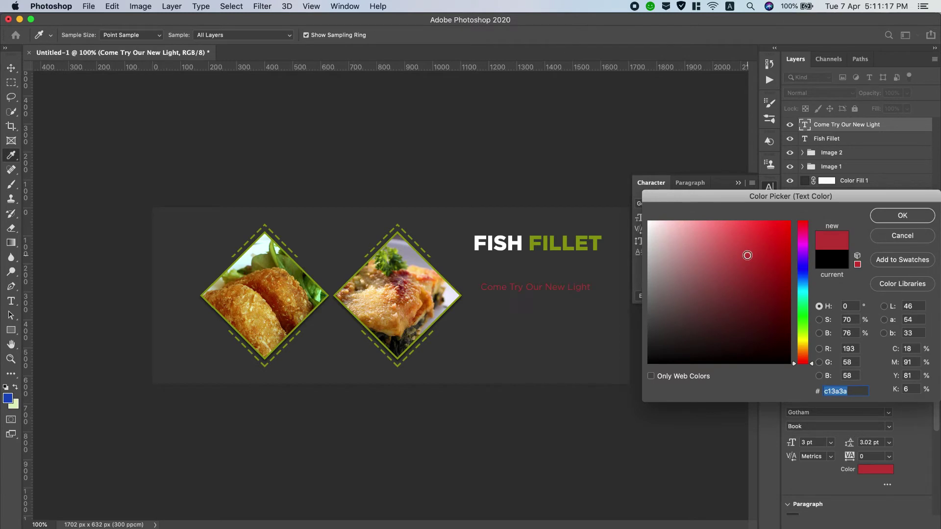
pyautogui.click(533, 243)
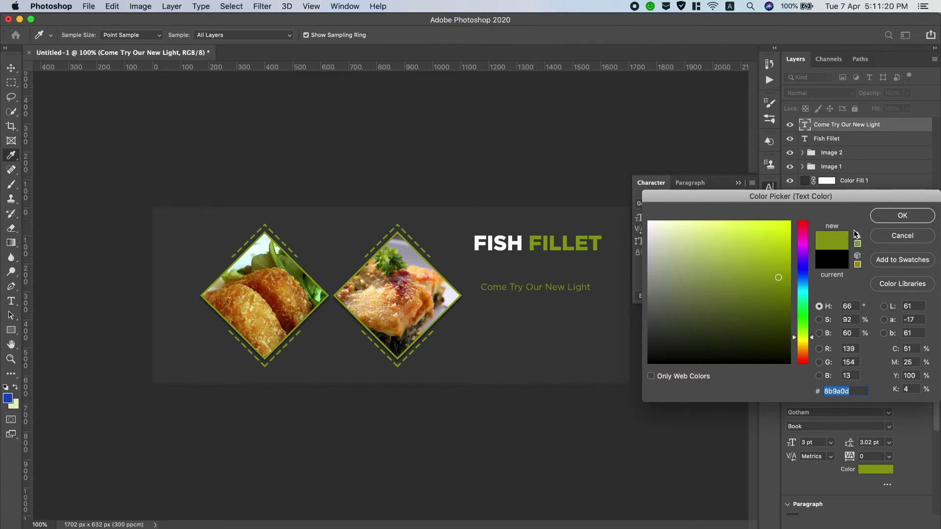
pyautogui.click(892, 216)
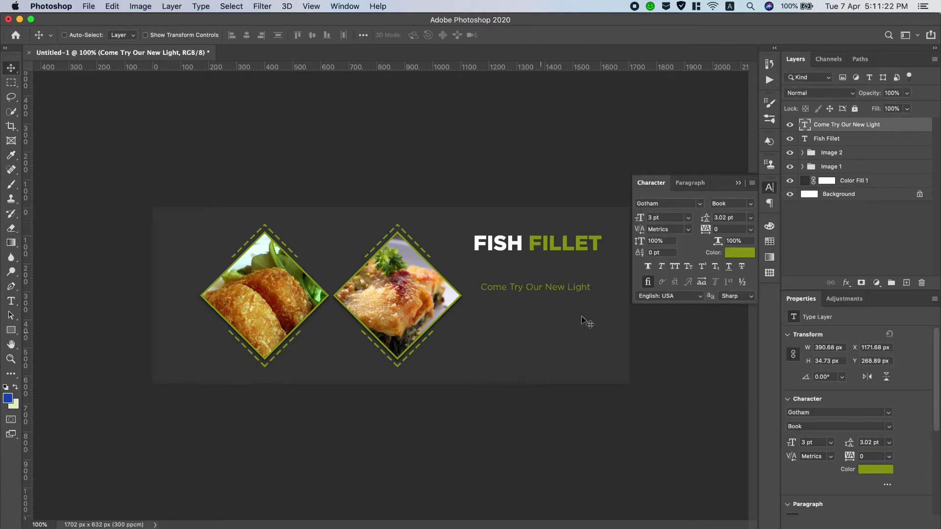
pyautogui.click(648, 267)
pyautogui.click(739, 184)
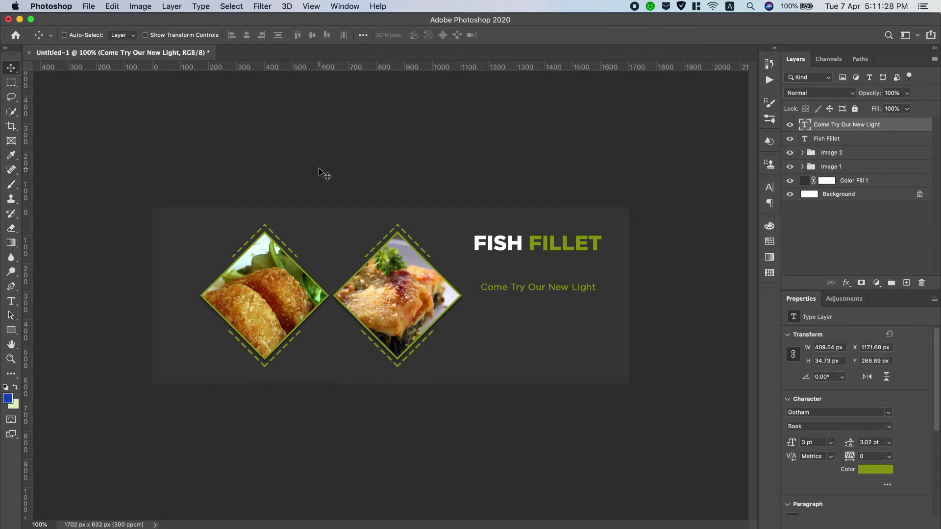
# Scale the "Come Try Our New Light" line up to about 443 px wide and align it under the heading's left edge.
pyautogui.press('super+t')
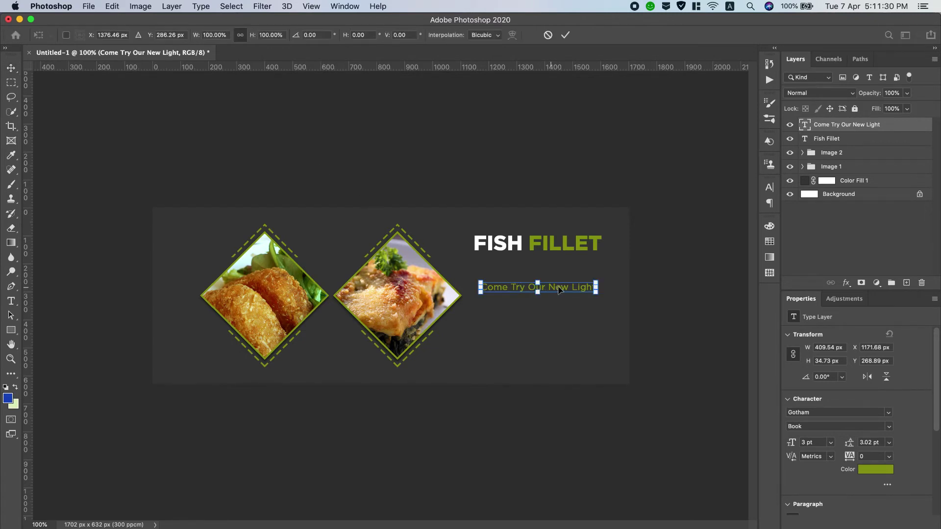
pyautogui.moveTo(559, 289); pyautogui.dragTo(599, 297)
pyautogui.click(565, 35)
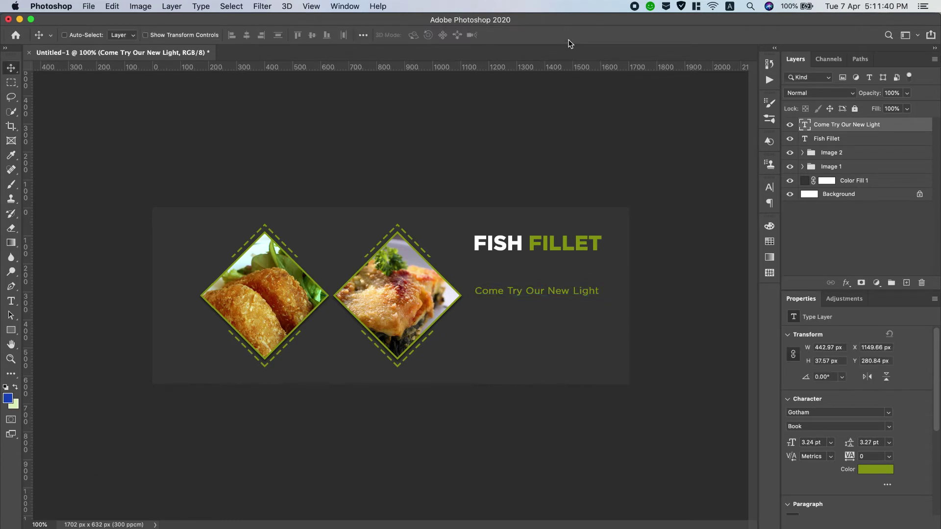
pyautogui.moveTo(533, 293); pyautogui.dragTo(532, 294)
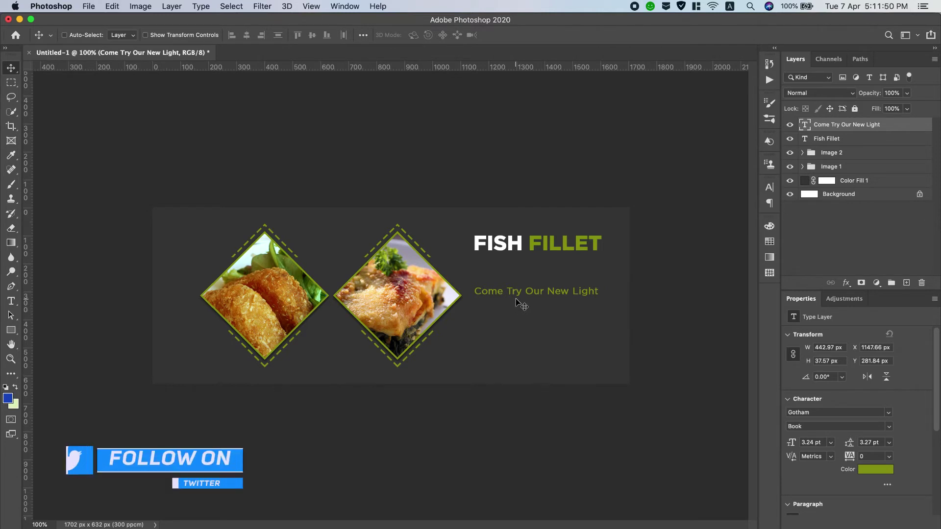
# Duplicate the tagline directly below itself, change the copy to "And Healthy Menu Options!" from the notes, and left-align it with the line above.
pyautogui.moveTo(518, 296); pyautogui.dragTo(519, 306)
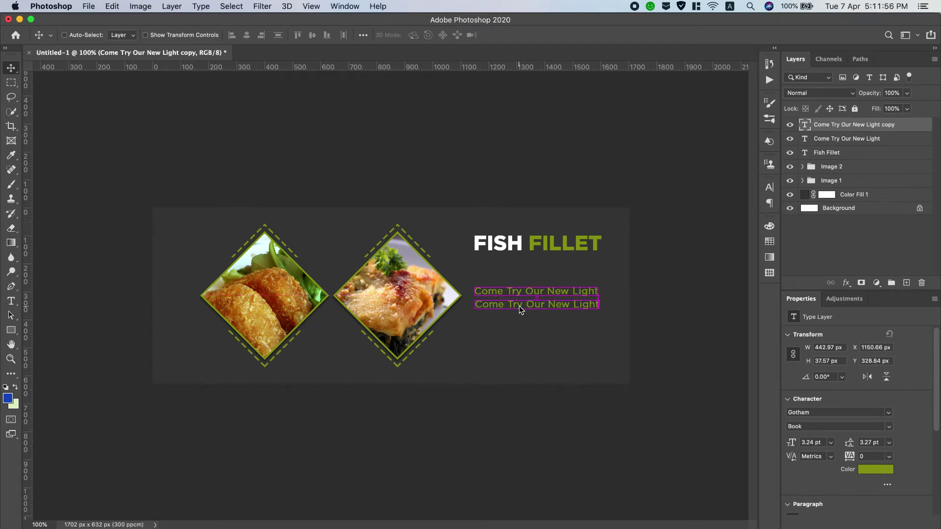
pyautogui.doubleClick(515, 306)
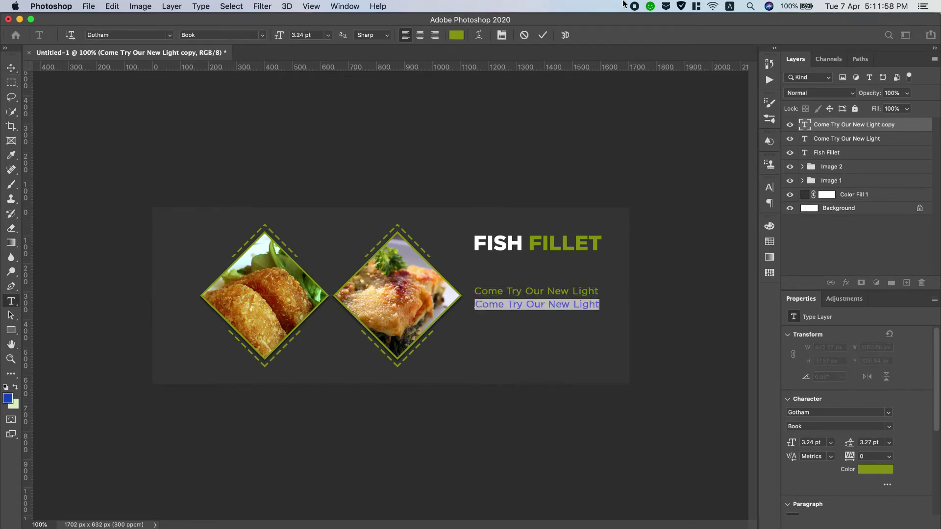
pyautogui.scroll(-2, 625, 4)
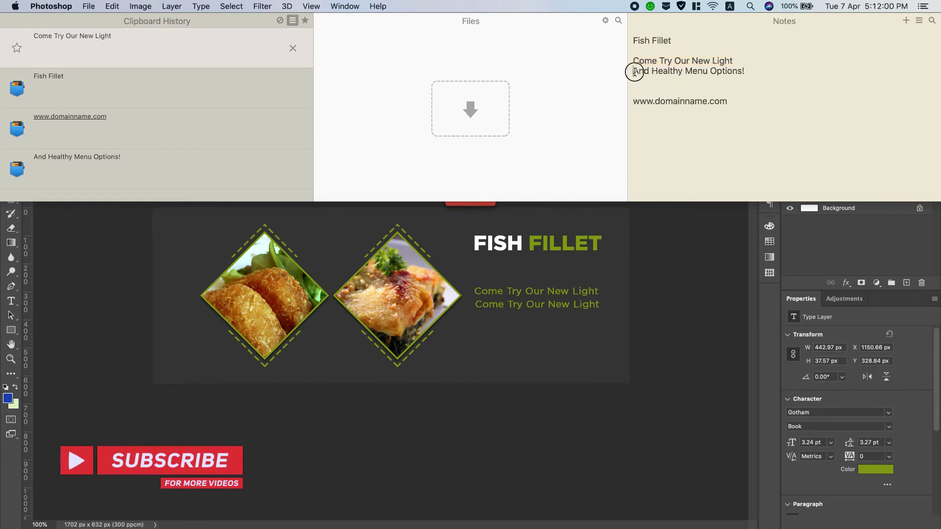
pyautogui.moveTo(634, 71); pyautogui.dragTo(744, 71)
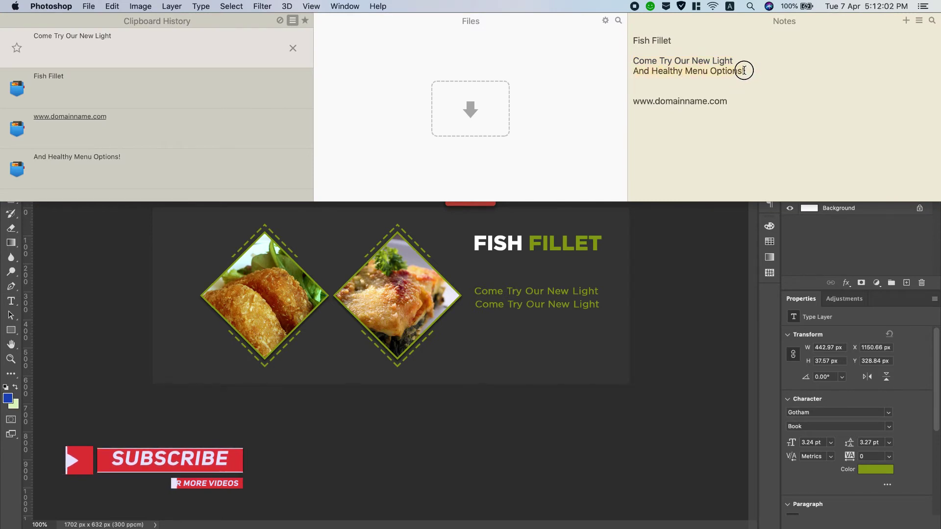
pyautogui.press('super+c')
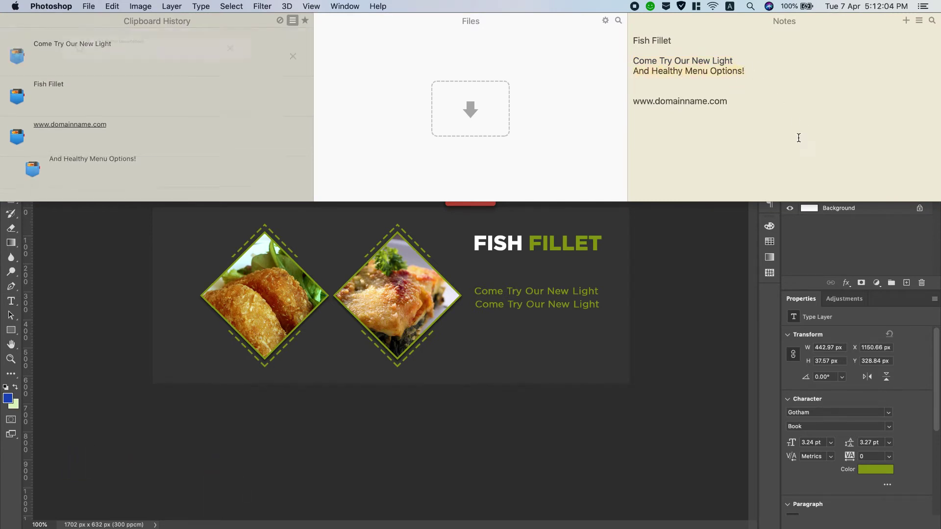
pyautogui.click(522, 309)
pyautogui.doubleClick(522, 309)
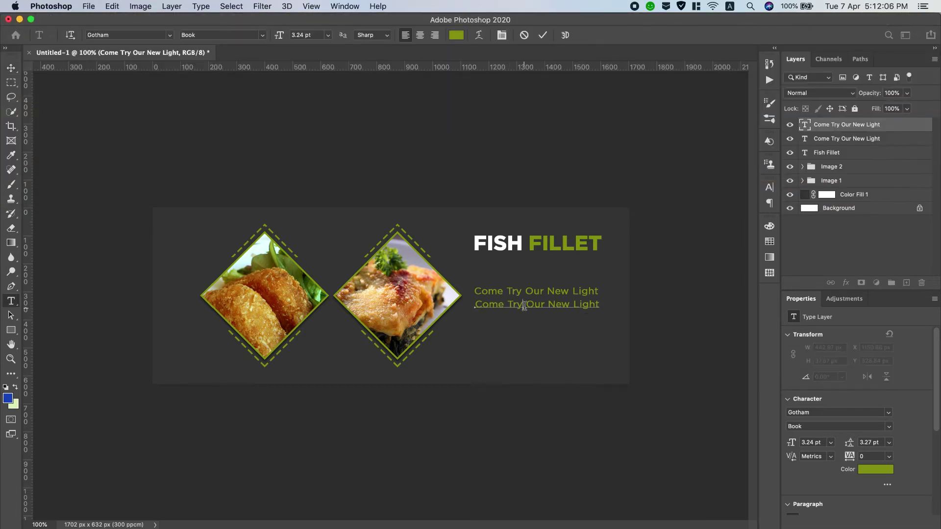
pyautogui.press('super+a')
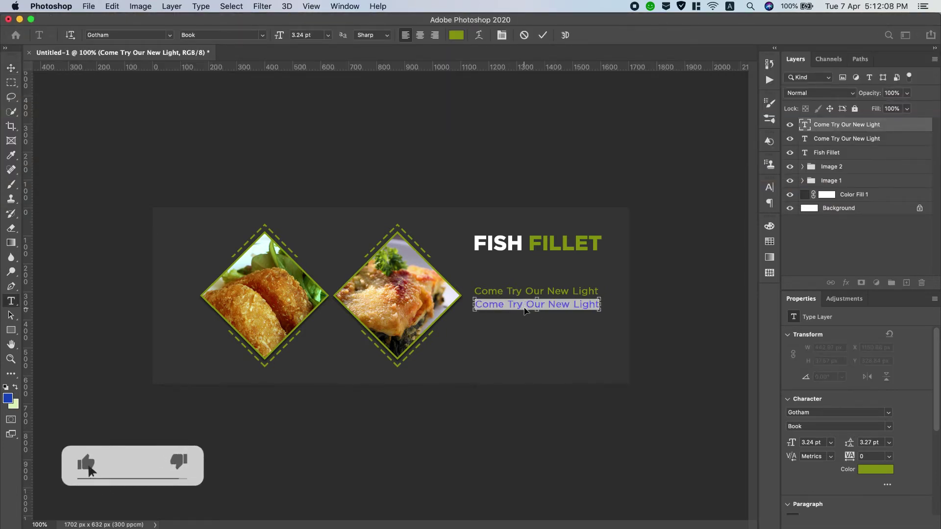
pyautogui.press('super+v')
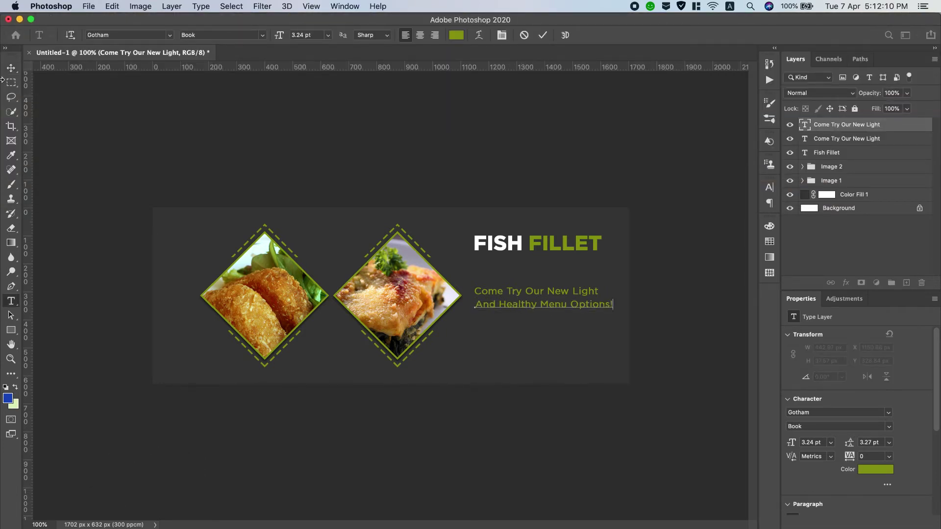
pyautogui.press('super+Return')
pyautogui.press('v')
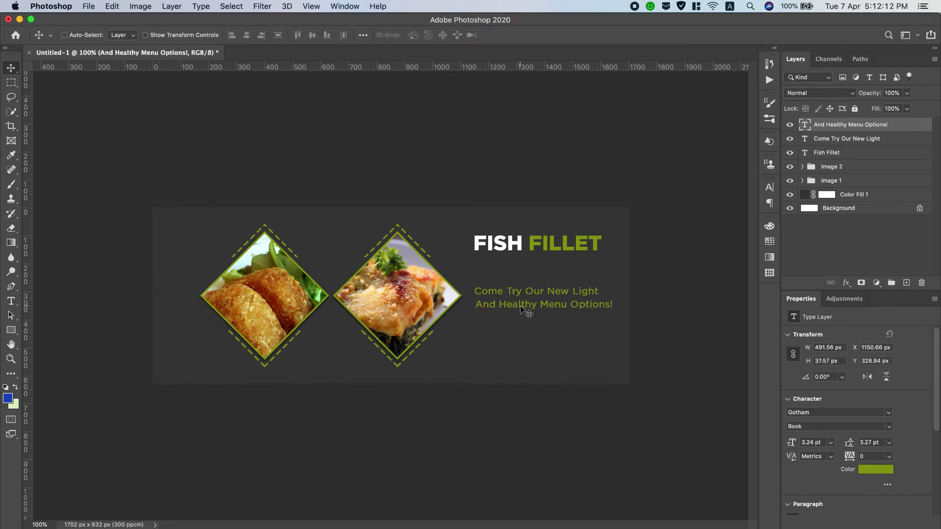
pyautogui.moveTo(518, 306); pyautogui.dragTo(520, 309)
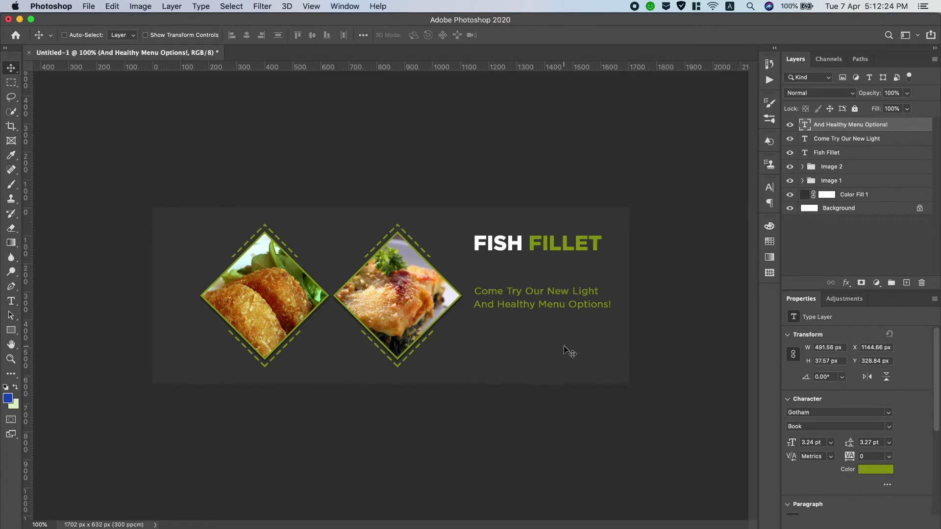
# Select the Color Fill 1 layer and choose brush preset 53 at 2500 px for the Brush tool.
pyautogui.click(863, 197)
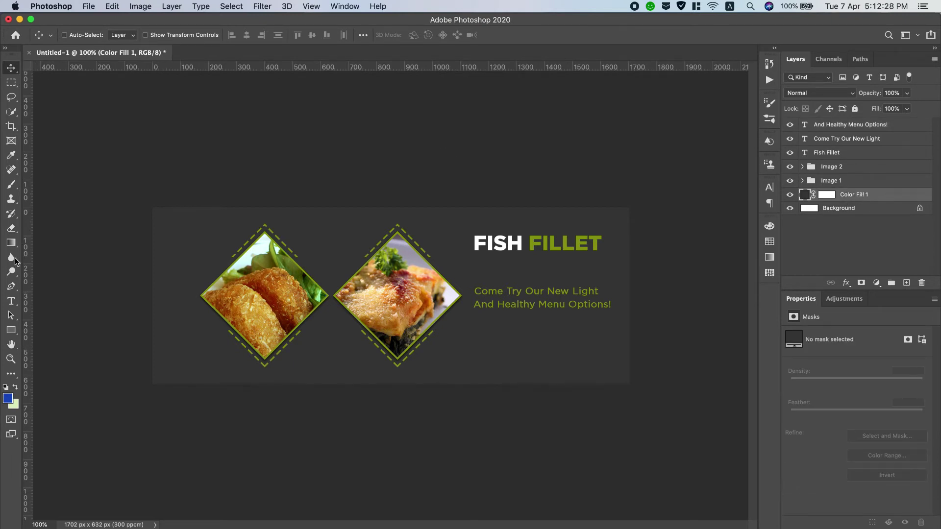
pyautogui.click(12, 184)
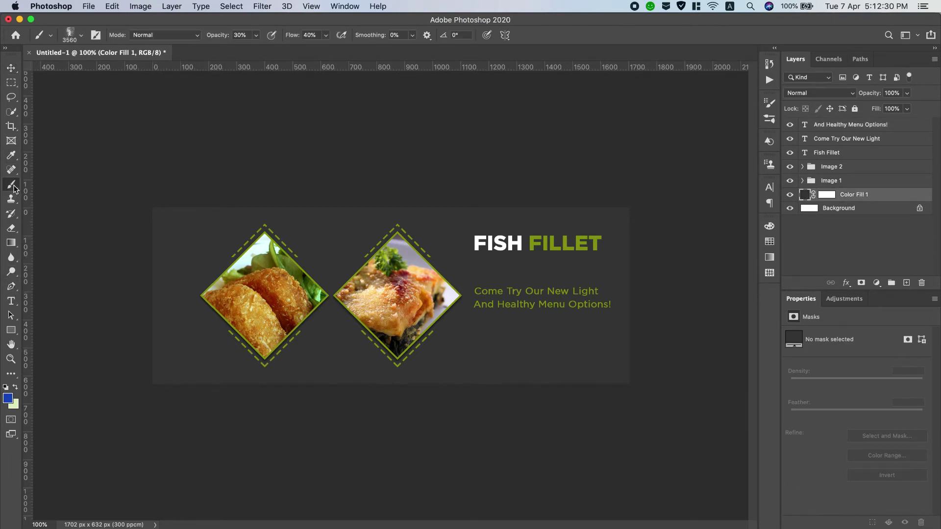
pyautogui.click(81, 36)
pyautogui.click(86, 188)
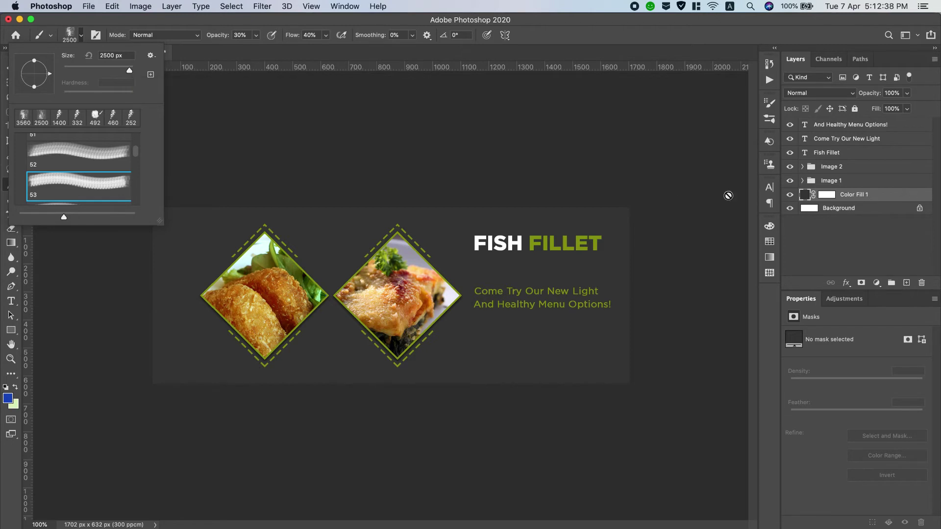
# Paint black brush strokes across the Color Fill 1 layer's mask to give the banner background a mottled grey texture.
pyautogui.click(827, 196)
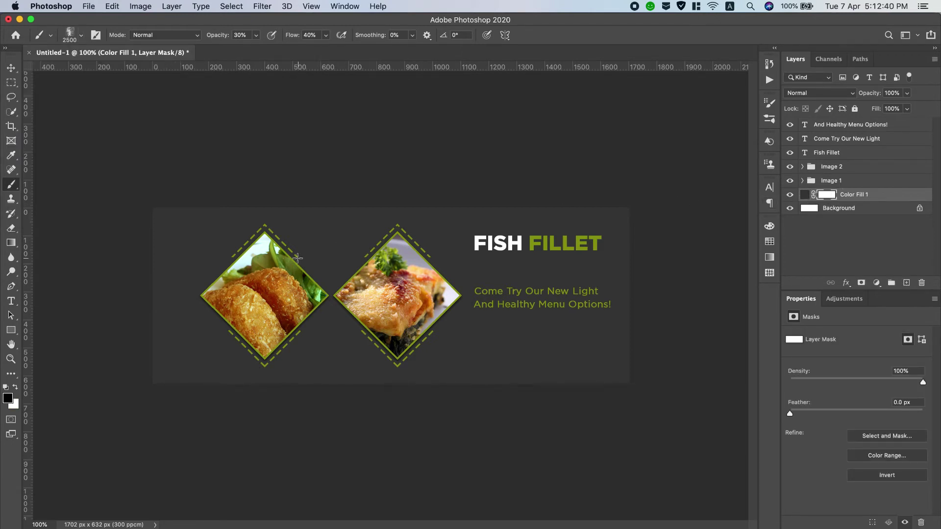
pyautogui.click(172, 243)
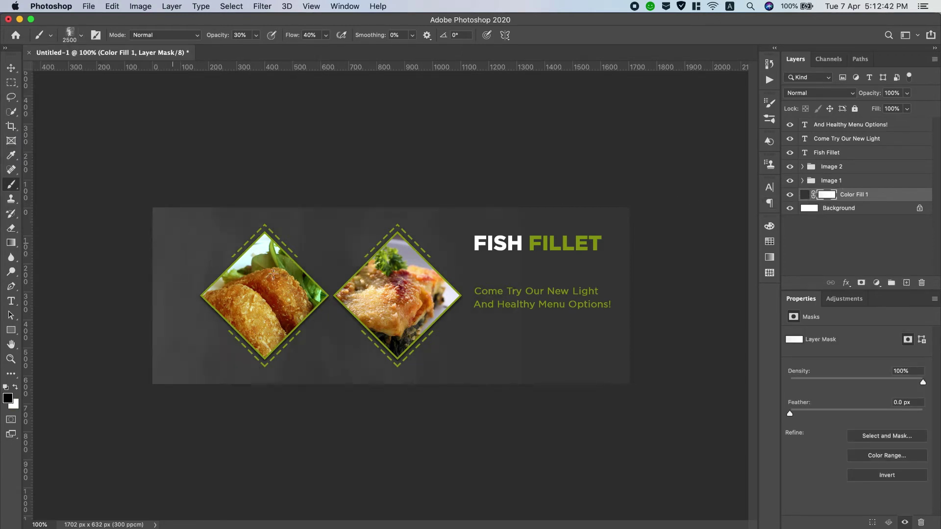
pyautogui.click(637, 280)
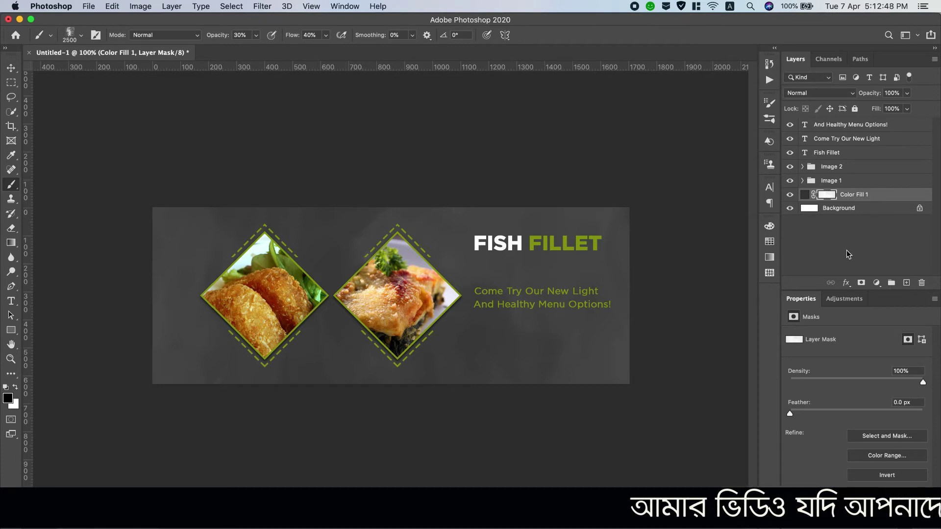
# Group the two tagline text layers and move the group up closer beneath the FISH FILLET heading.
pyautogui.click(912, 128)
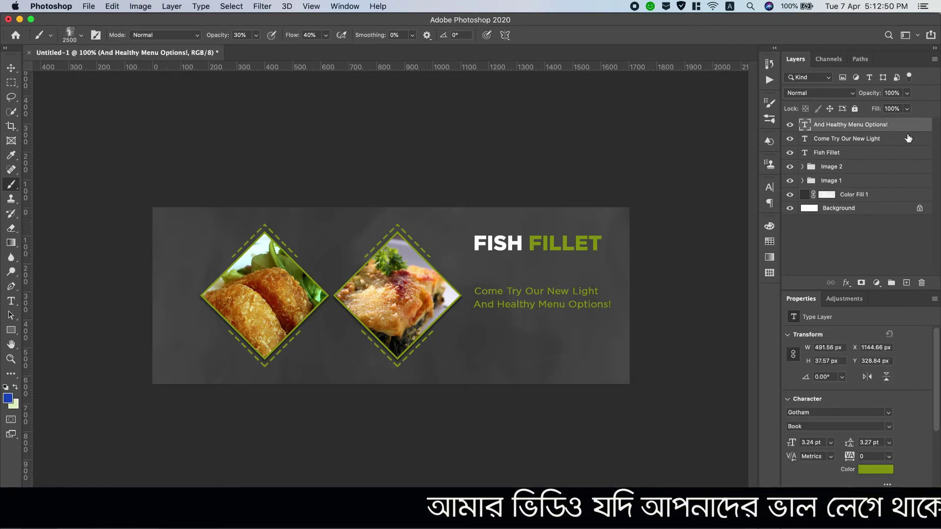
pyautogui.keyDown('shift'); pyautogui.click(907, 144); pyautogui.keyUp('shift')
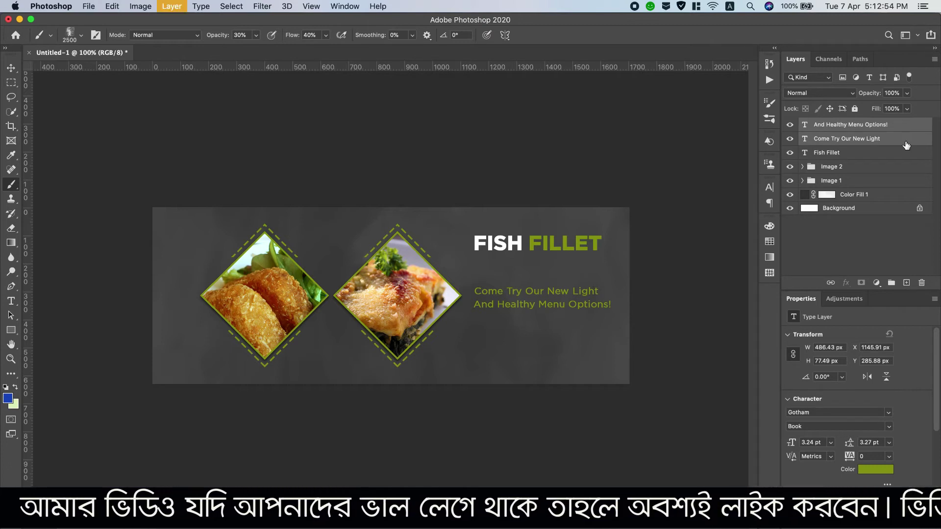
pyautogui.press('super+g')
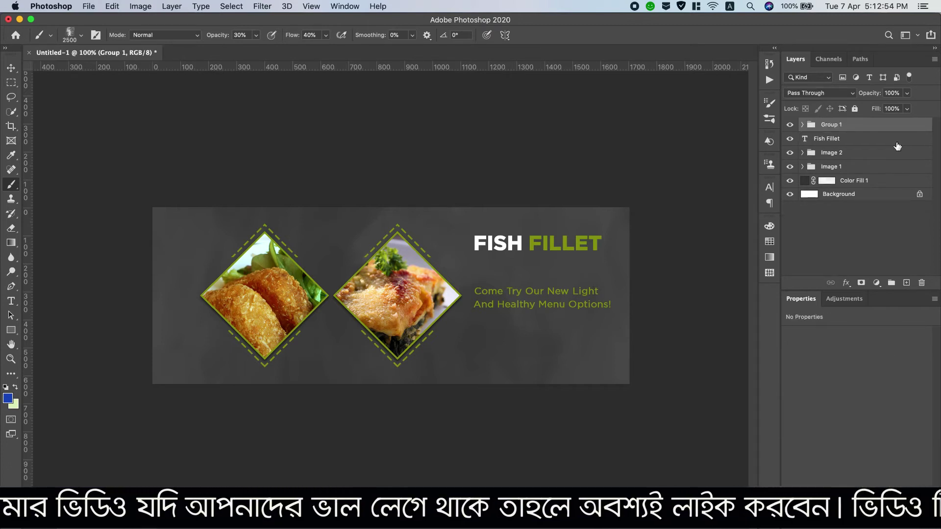
pyautogui.click(11, 67)
pyautogui.moveTo(543, 295); pyautogui.dragTo(546, 278)
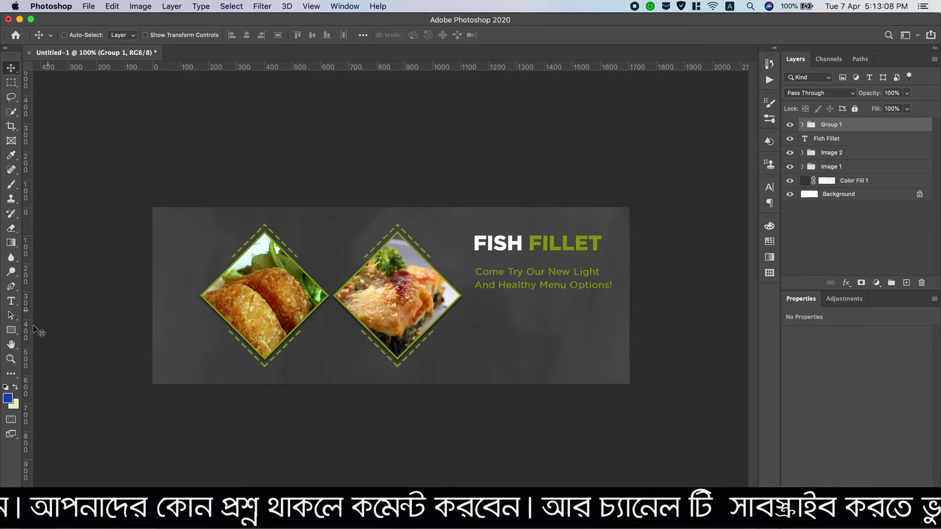
# Draw a rectangle about 453 × 76 px below the tagline and nudge it slightly to the right.
pyautogui.click(11, 331)
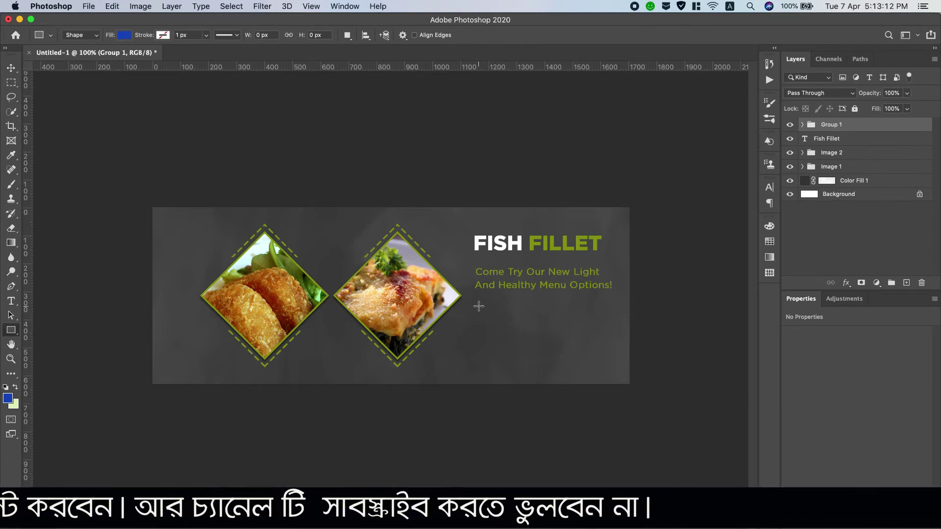
pyautogui.moveTo(478, 304); pyautogui.dragTo(605, 325)
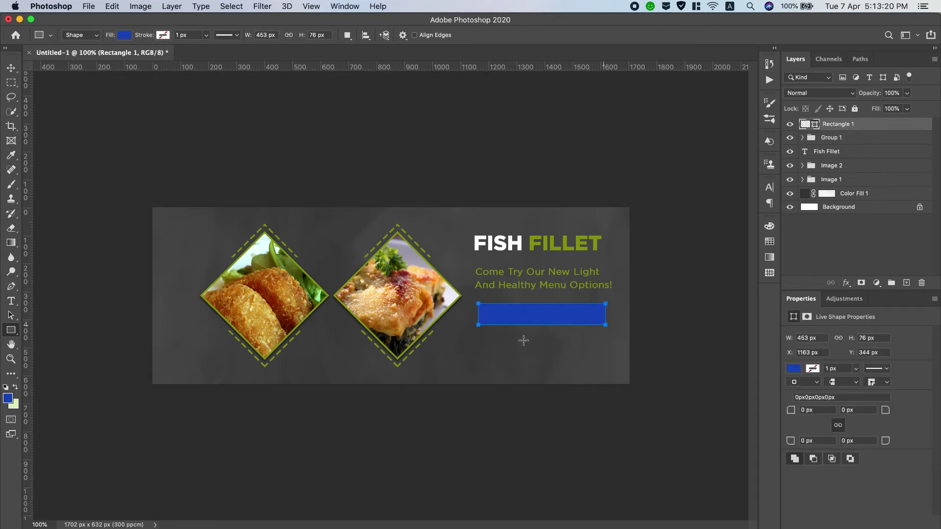
pyautogui.click(12, 70)
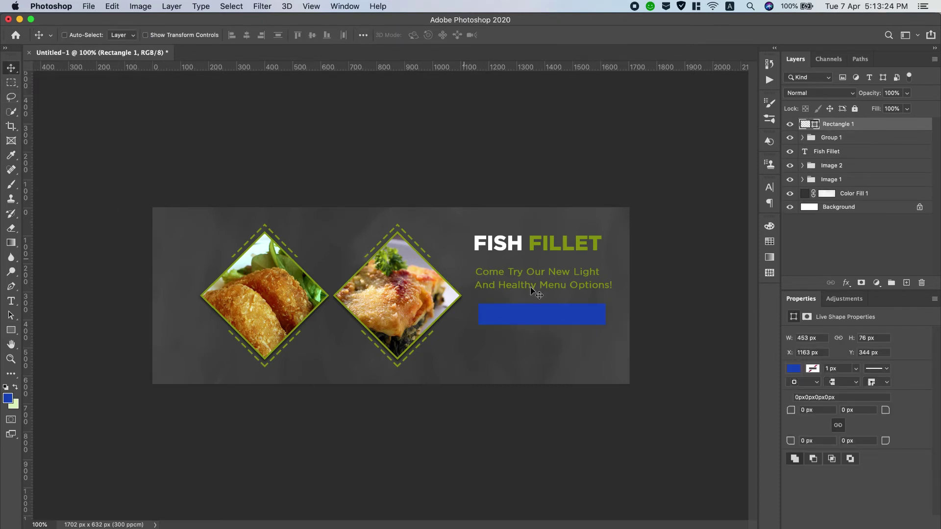
pyautogui.click(527, 311)
pyautogui.moveTo(528, 310); pyautogui.dragTo(528, 310)
# Fill the rectangle with the olive green sampled from FILLET (#8b9a0d) and round all its corners to 30 px.
pyautogui.doubleClick(815, 126)
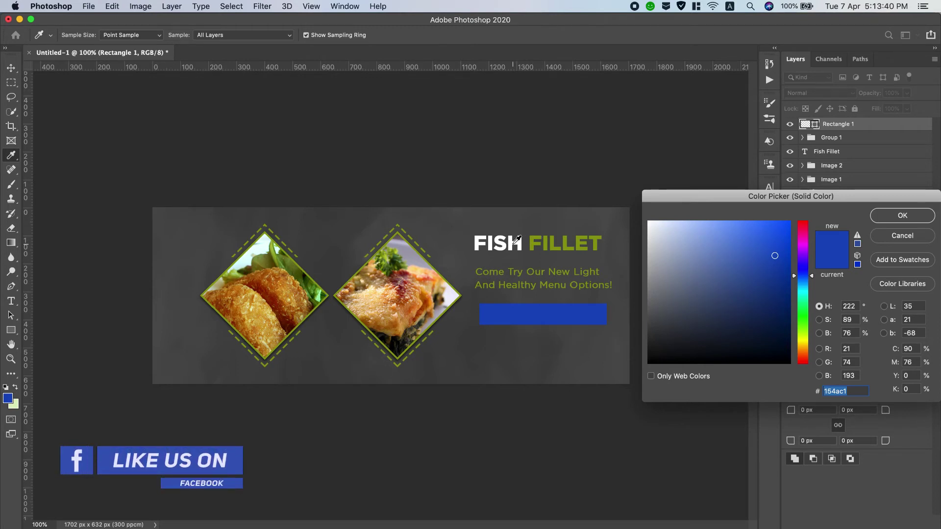
pyautogui.click(513, 242)
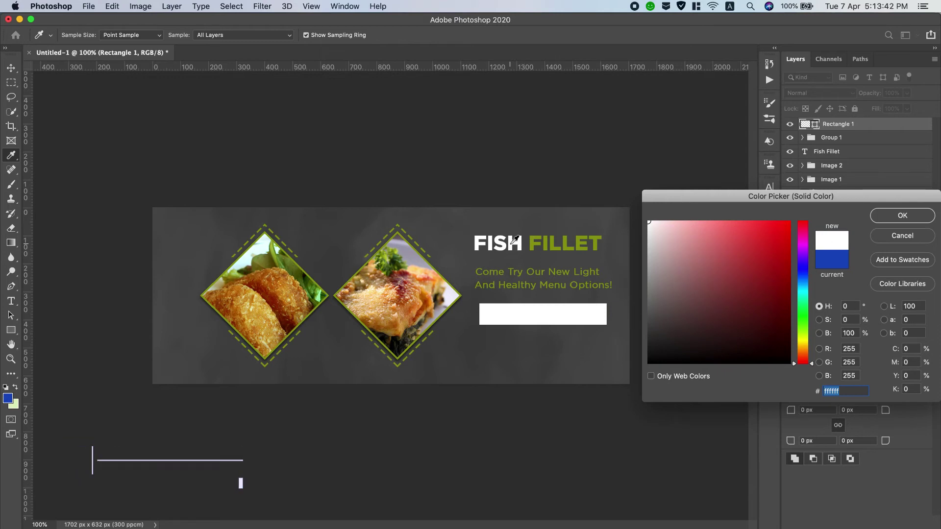
pyautogui.click(539, 246)
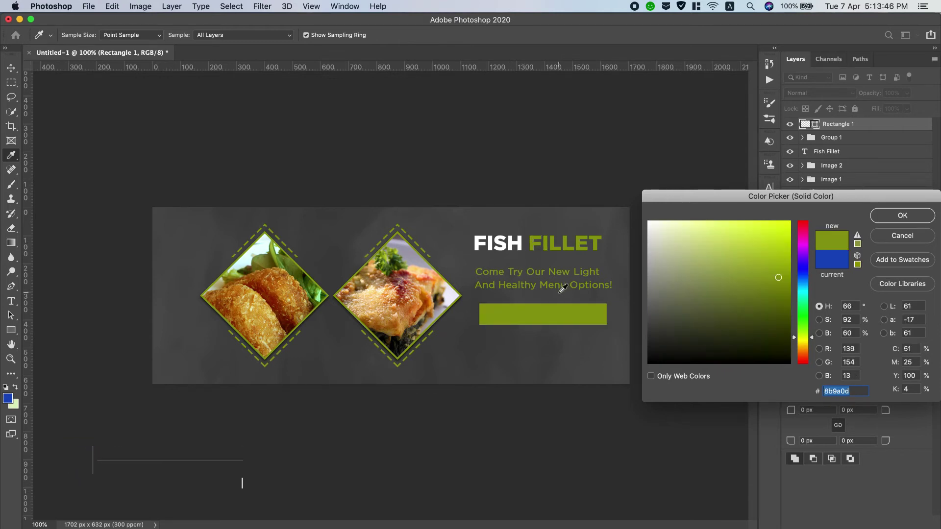
pyautogui.click(902, 215)
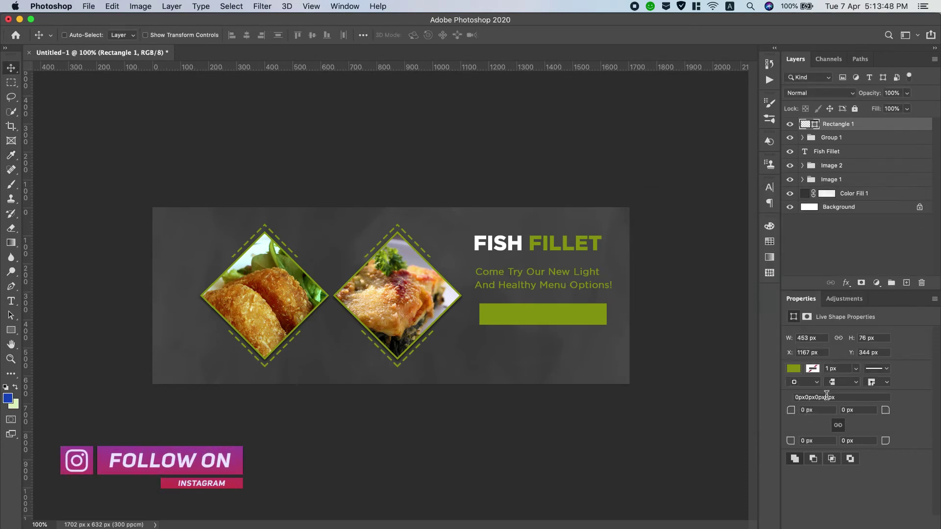
pyautogui.moveTo(792, 412); pyautogui.dragTo(809, 411)
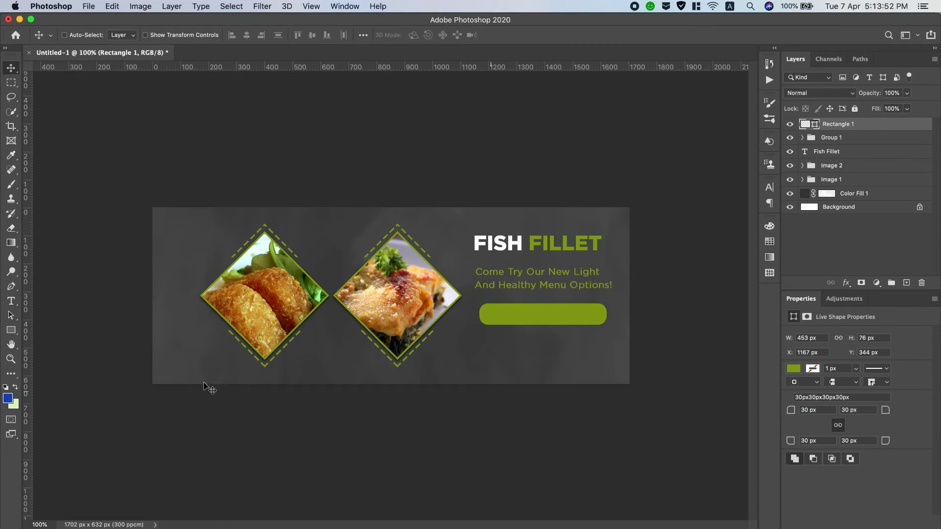
# Add the text "ORDER NOW" and place it on the green rounded button.
pyautogui.click(11, 301)
pyautogui.click(457, 369)
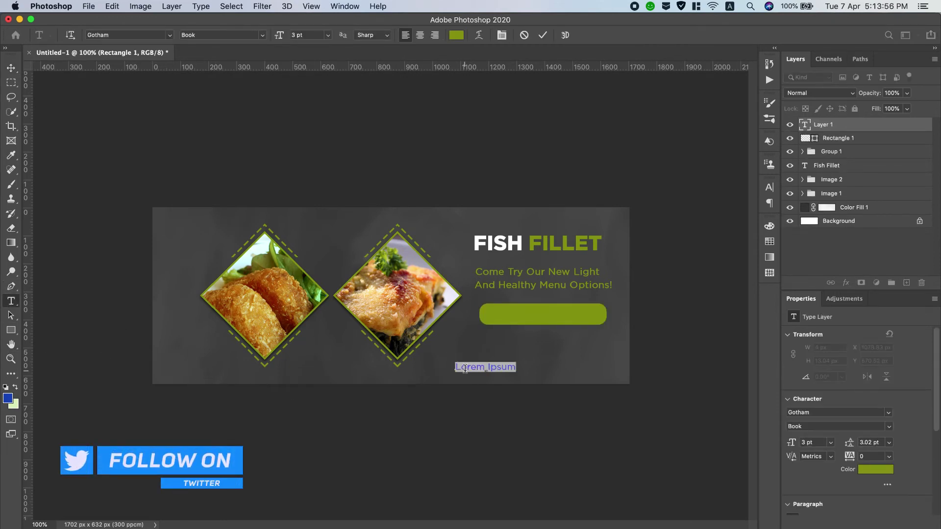
pyautogui.write('ORDER')
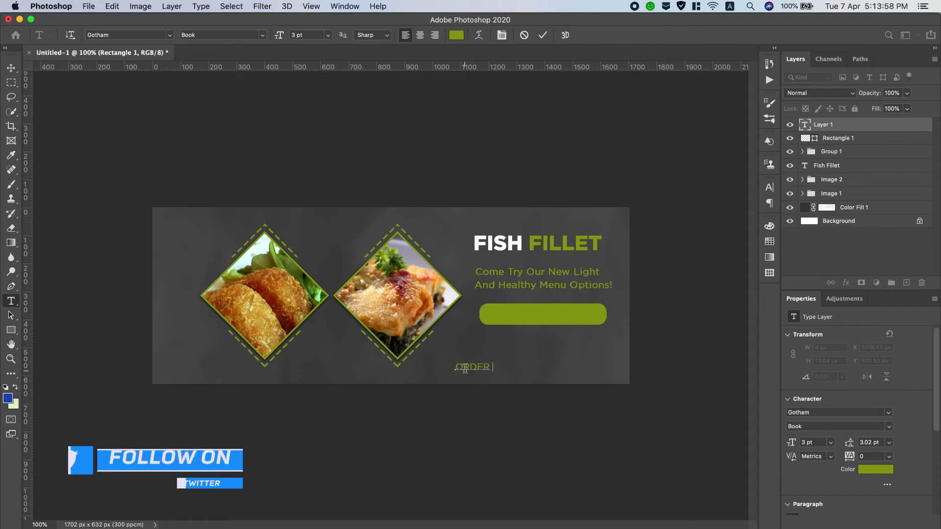
pyautogui.write(' NOW')
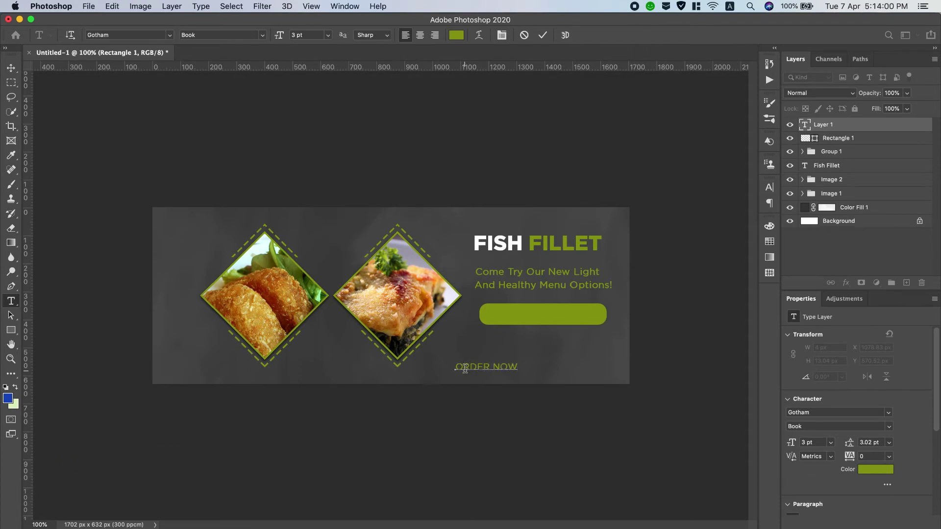
pyautogui.hotkey('ctrl', 'a')
pyautogui.moveTo(507, 384); pyautogui.dragTo(554, 326)
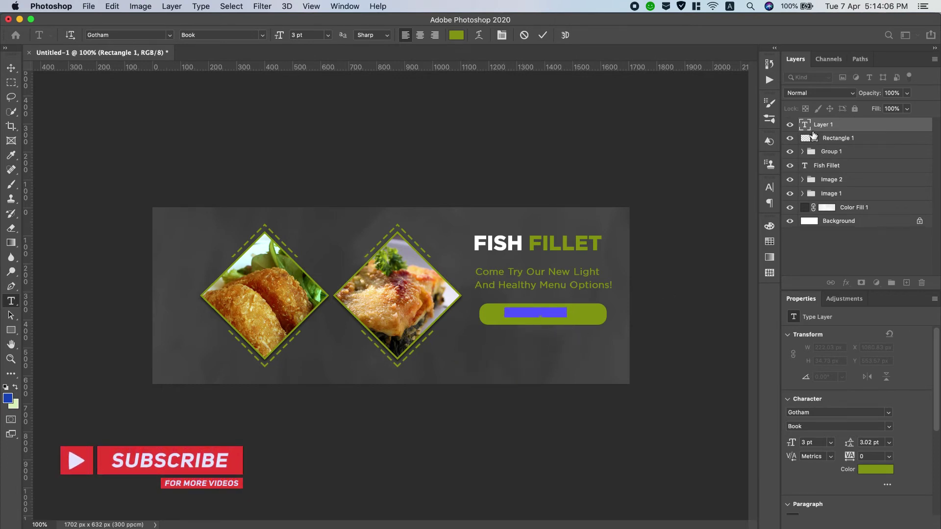
# Colour the ORDER NOW text with the dark grey sampled from the banner background (#424243).
pyautogui.click(807, 125)
pyautogui.click(806, 125)
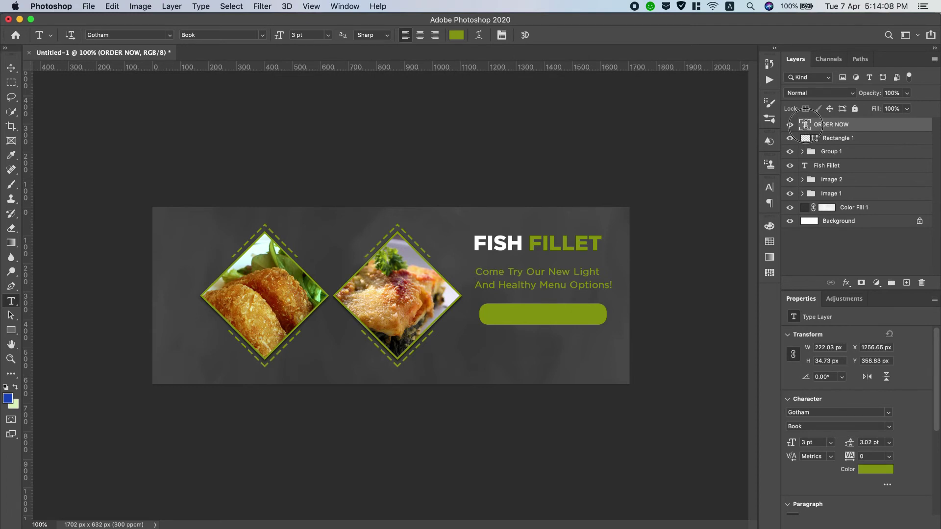
pyautogui.doubleClick(805, 125)
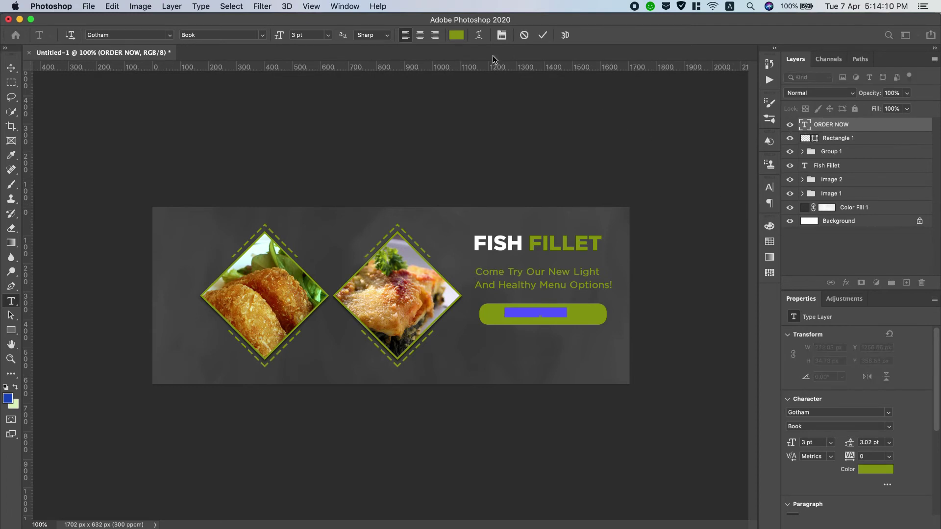
pyautogui.click(456, 35)
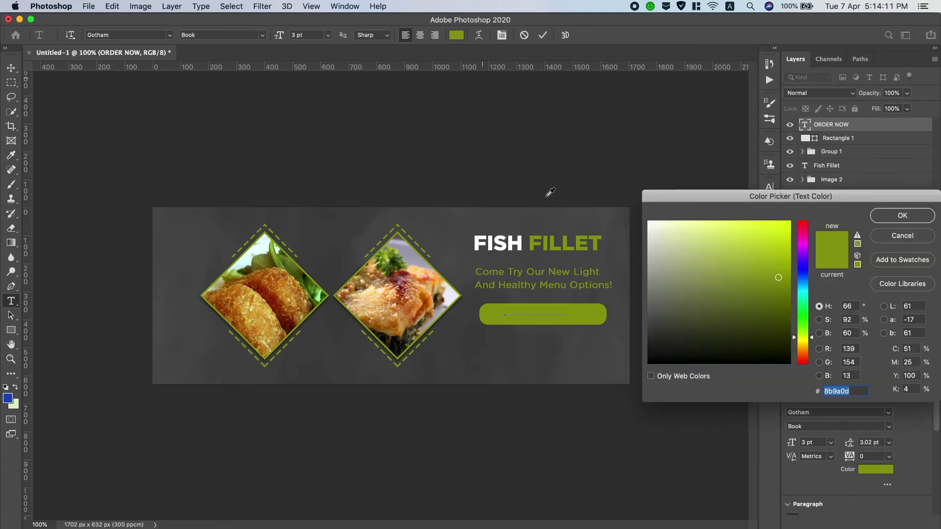
pyautogui.click(470, 337)
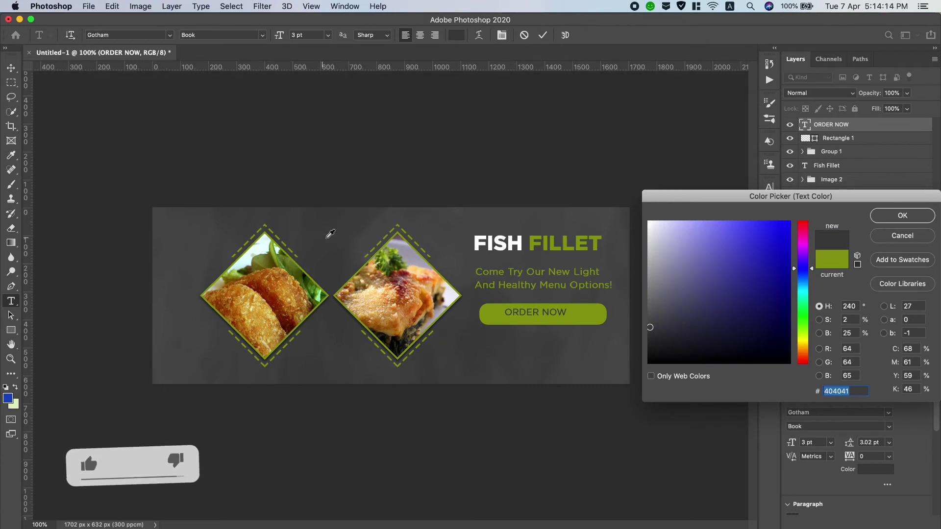
pyautogui.click(328, 237)
pyautogui.click(926, 216)
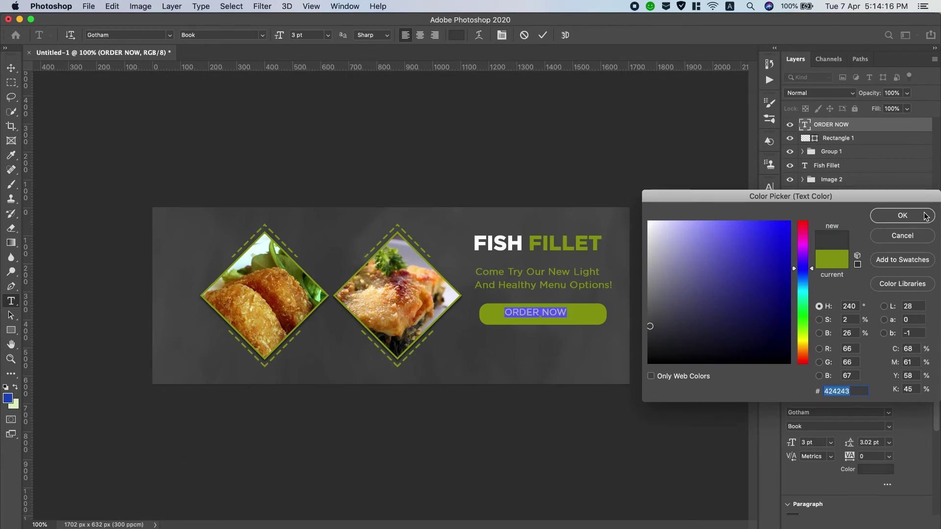
pyautogui.click(803, 122)
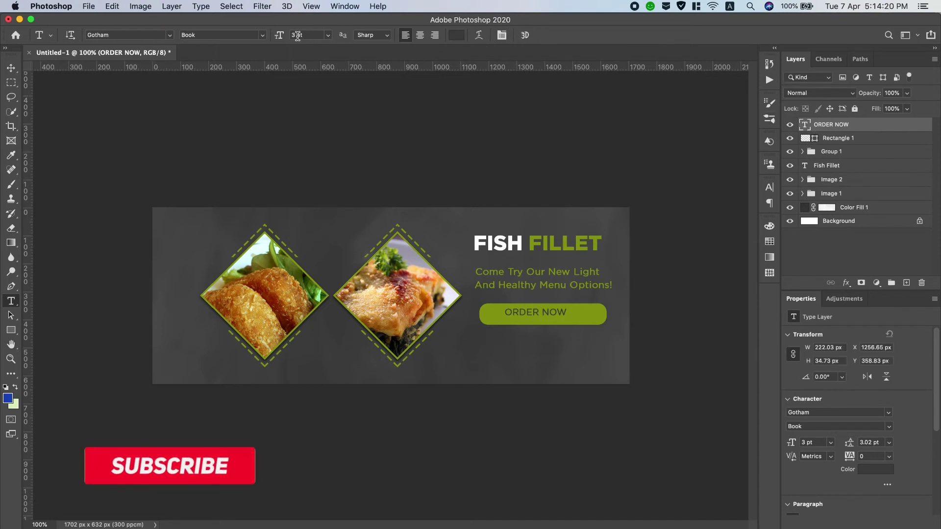
# Set the ORDER NOW text to Gotham Black and scale it up to about 161.5%, roughly 354 px wide.
pyautogui.click(262, 35)
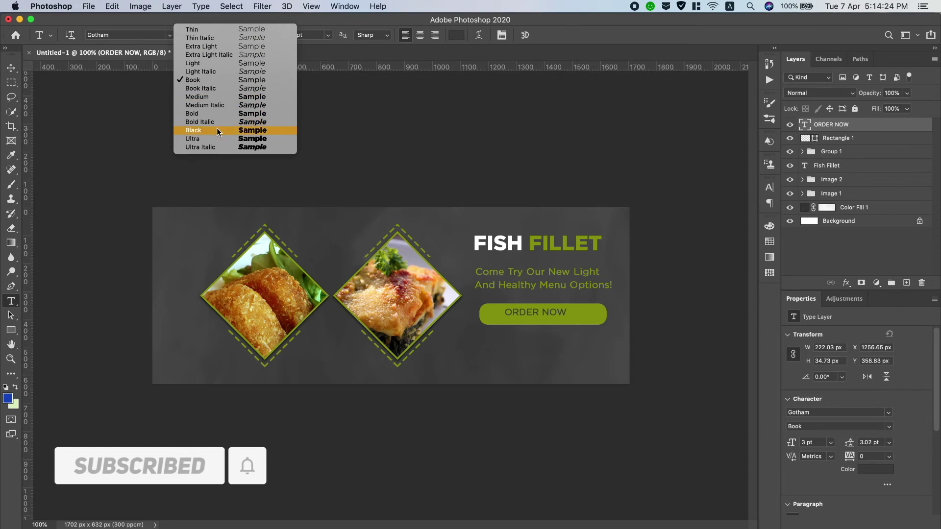
pyautogui.press('Escape')
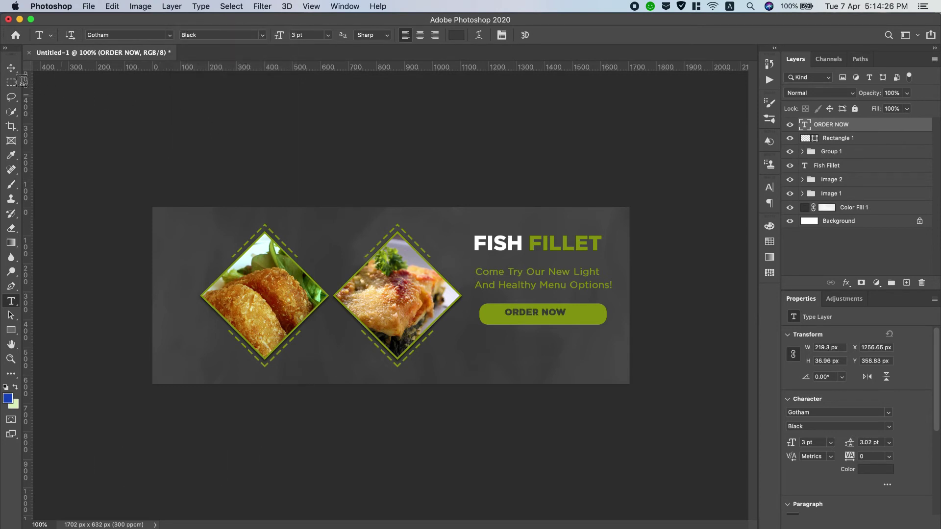
pyautogui.click(10, 68)
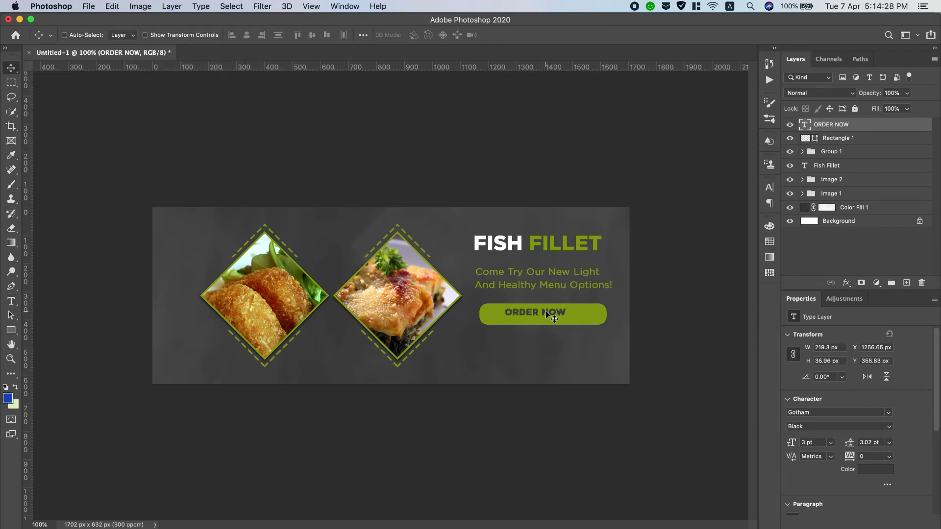
pyautogui.press('super+t')
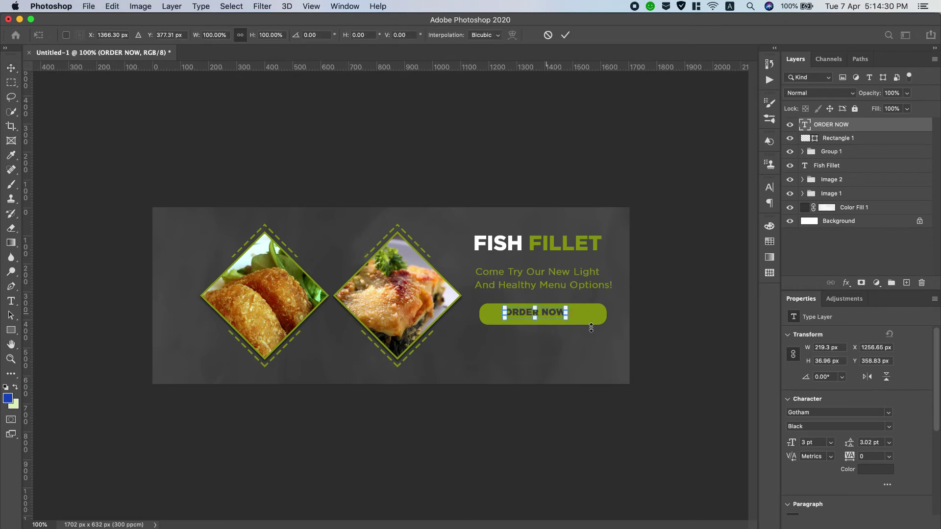
pyautogui.moveTo(567, 319); pyautogui.dragTo(603, 331)
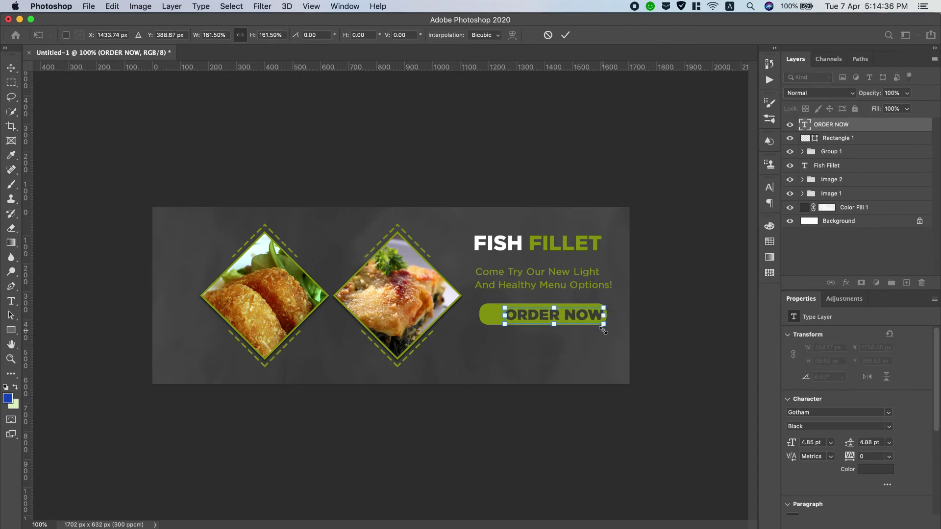
pyautogui.click(565, 35)
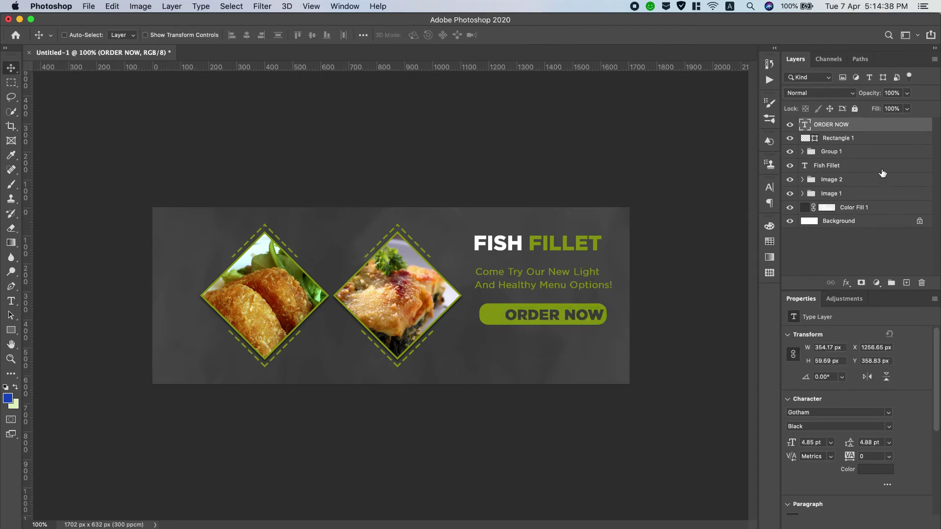
# Centre the ORDER NOW text and the green rectangle on each other horizontally and vertically, then reselect only the text layer.
pyautogui.click(909, 139)
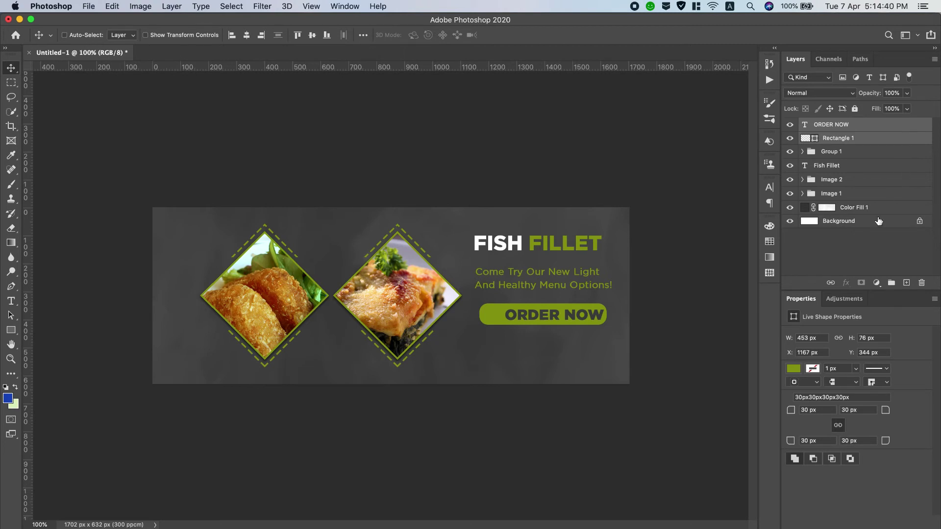
pyautogui.click(247, 35)
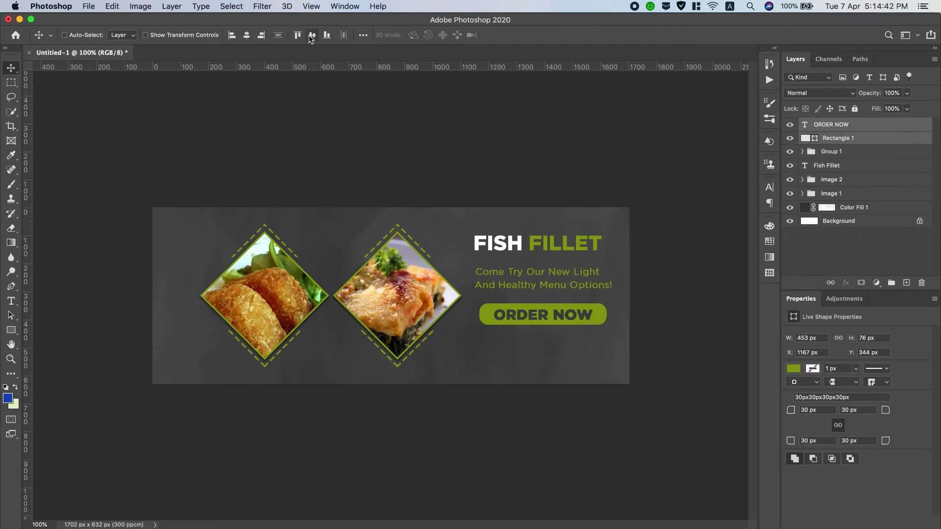
pyautogui.click(310, 36)
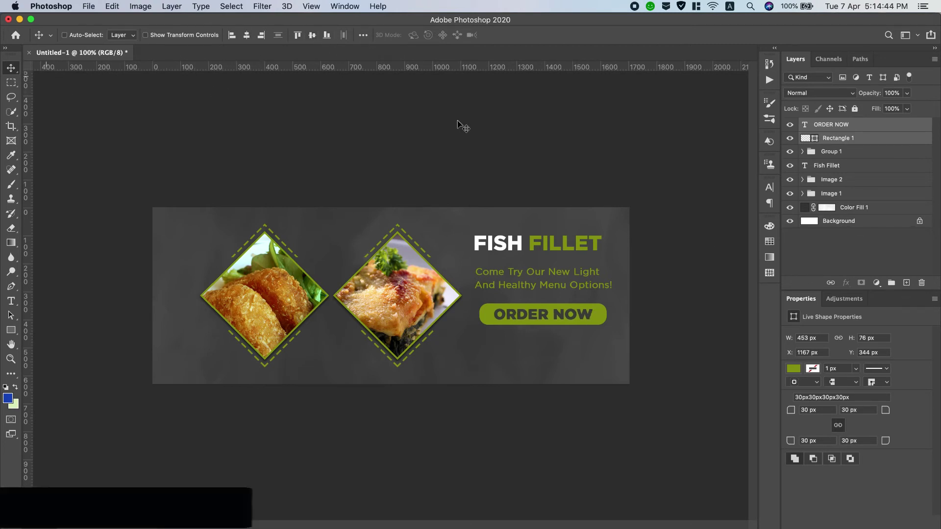
pyautogui.click(898, 129)
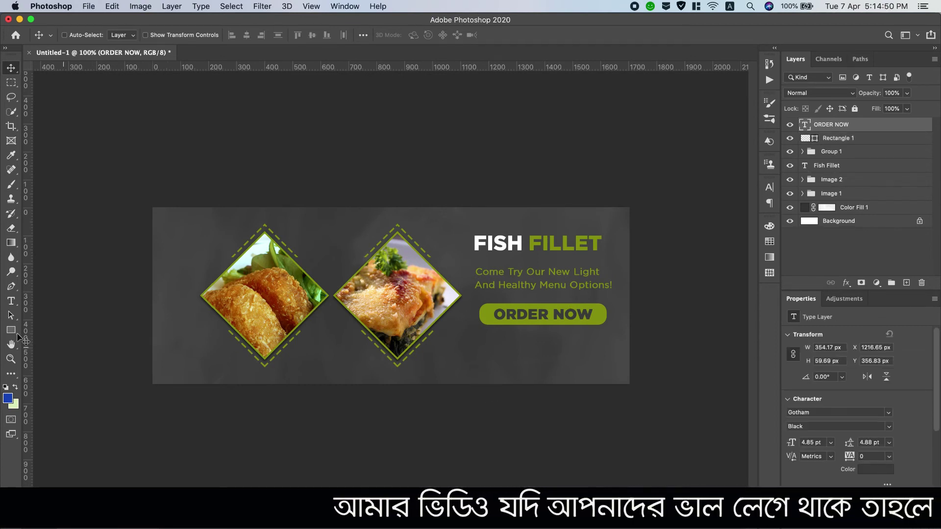
# Start a new text layer below the ORDER NOW button and colour it with the olive green sampled from the button (#8b9a0d).
pyautogui.click(11, 301)
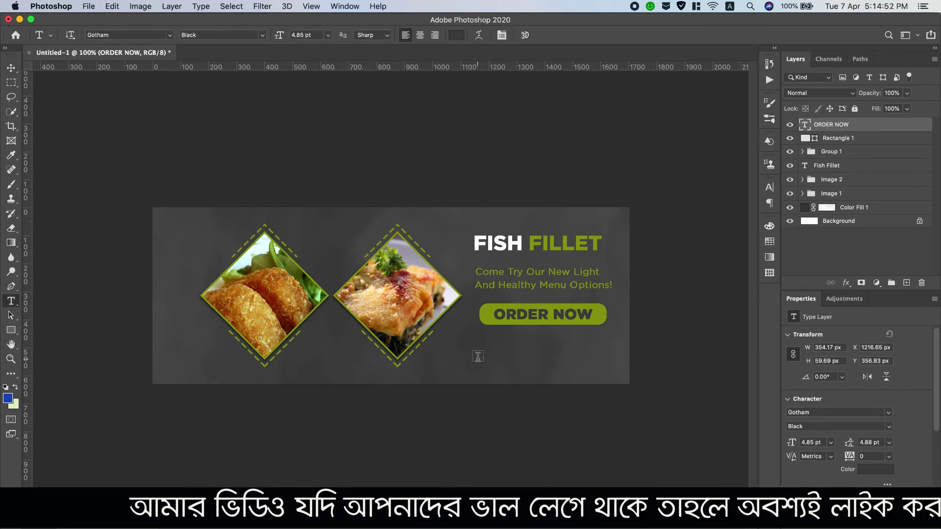
pyautogui.click(480, 350)
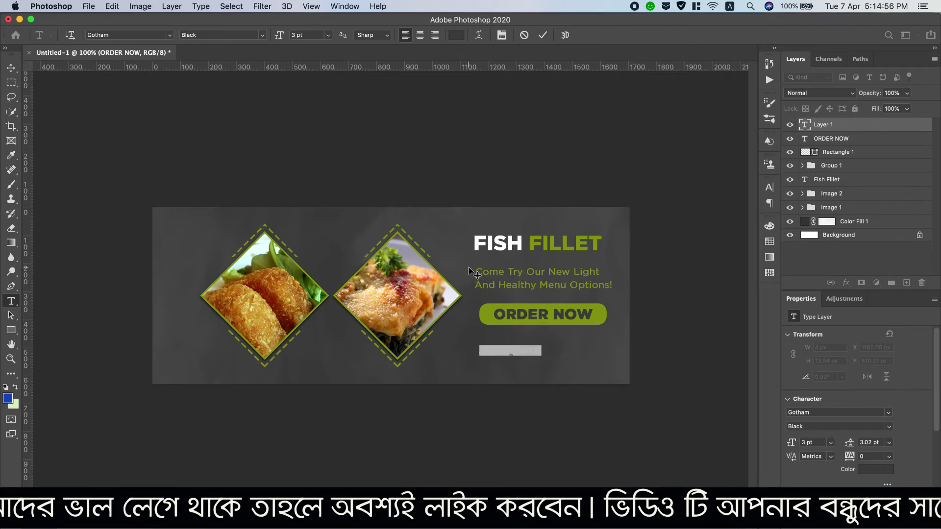
pyautogui.click(456, 35)
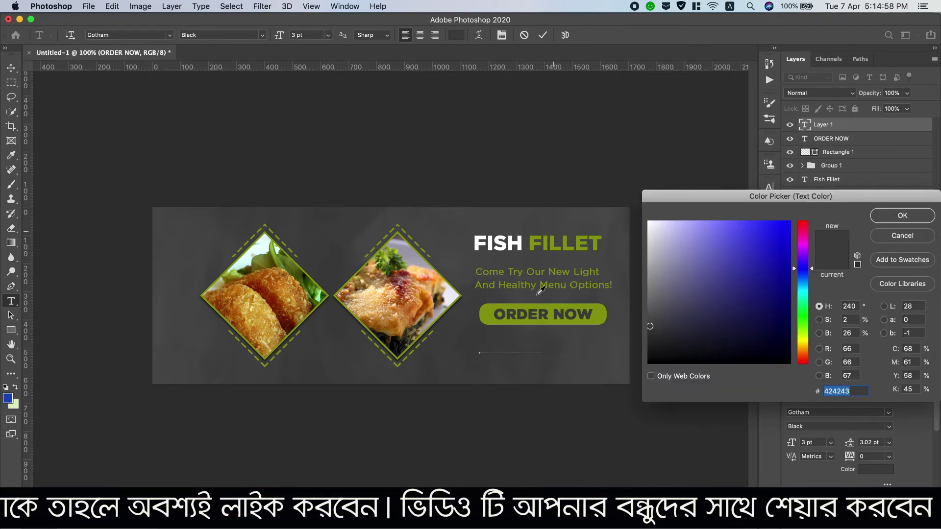
pyautogui.click(486, 313)
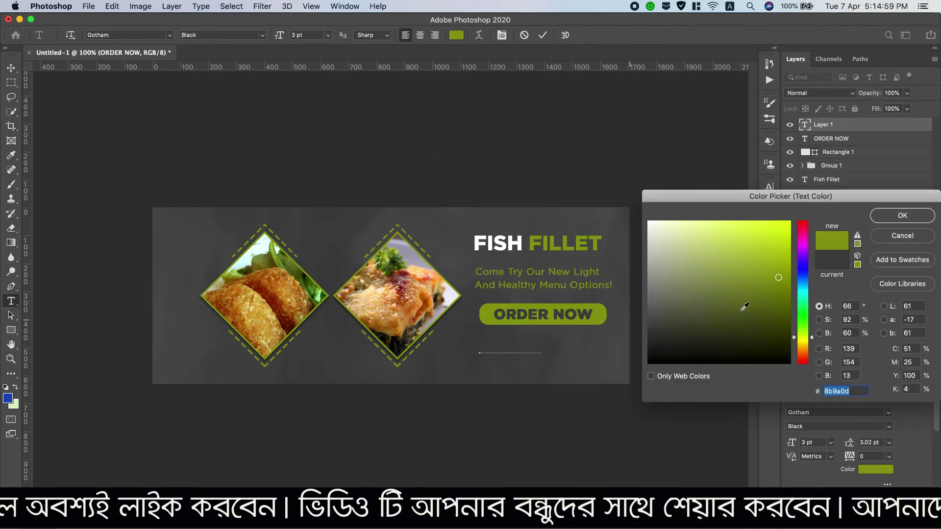
pyautogui.click(901, 218)
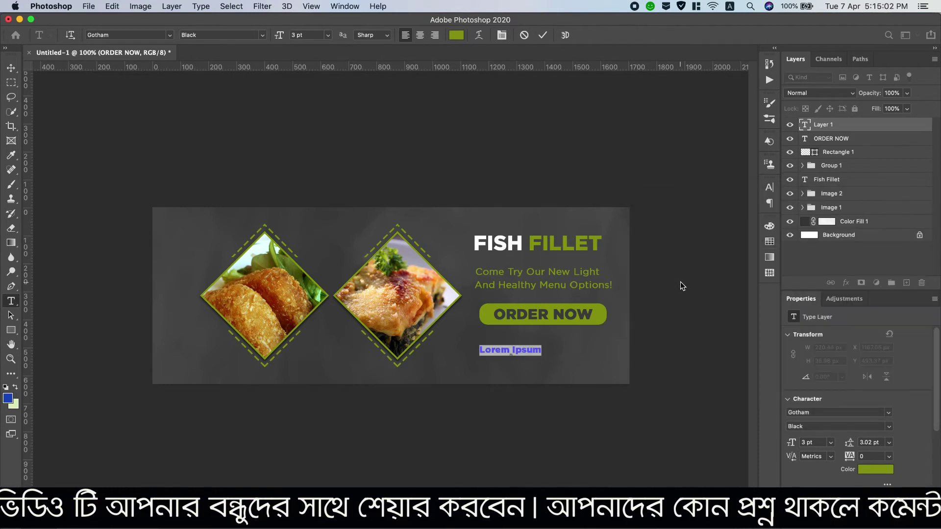
pyautogui.scroll(-3, 725, 3)
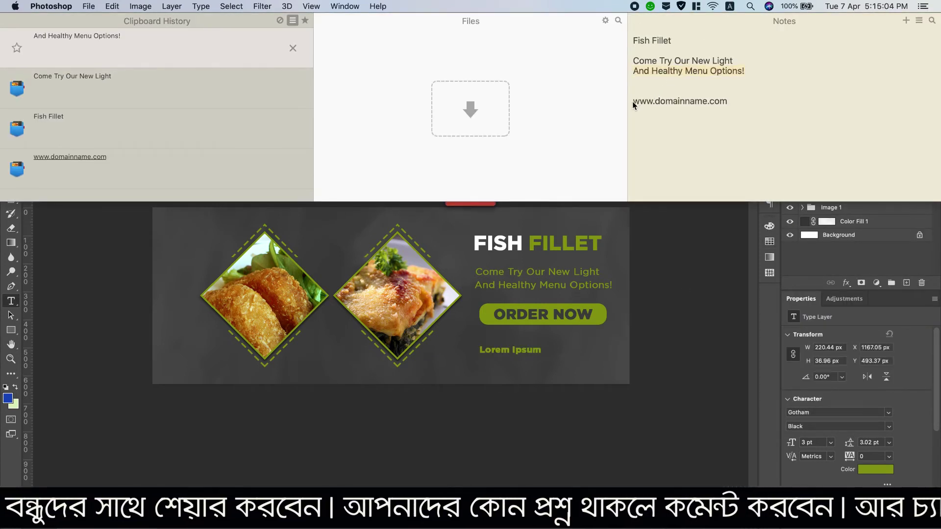
pyautogui.moveTo(633, 104); pyautogui.dragTo(717, 108)
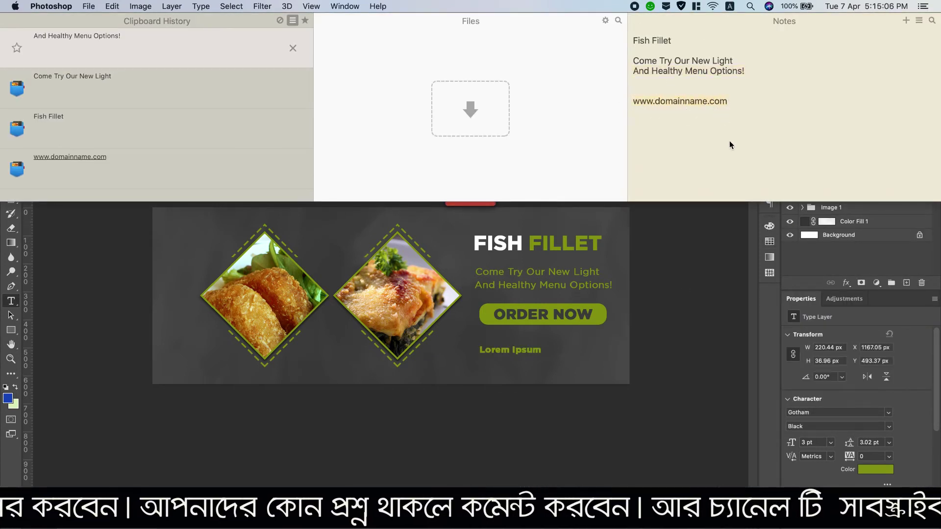
pyautogui.press('cmd+c')
pyautogui.click(507, 349)
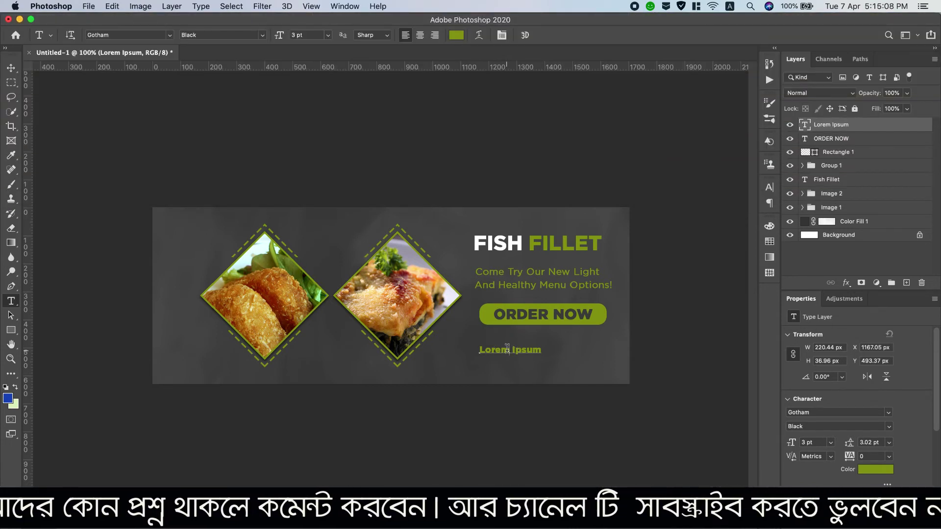
pyautogui.doubleClick(507, 349)
pyautogui.tripleClick(507, 349)
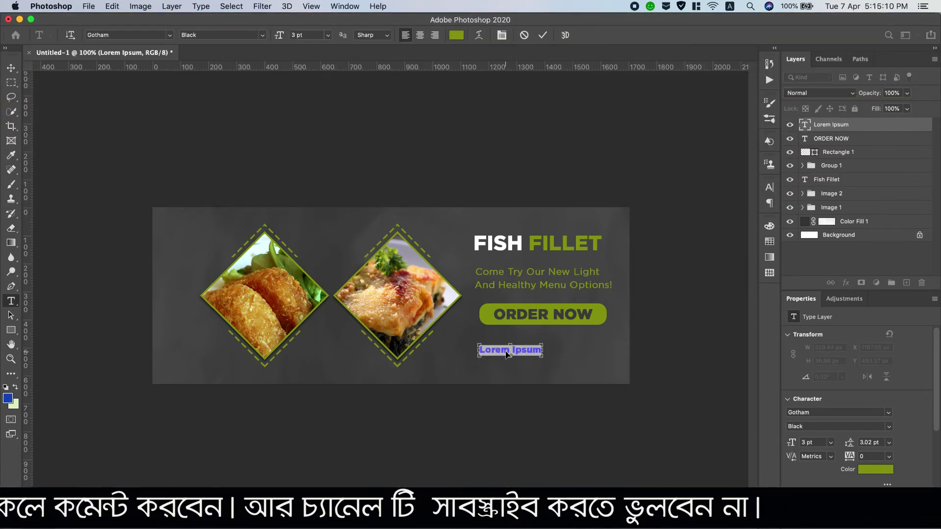
pyautogui.press('cmd+v')
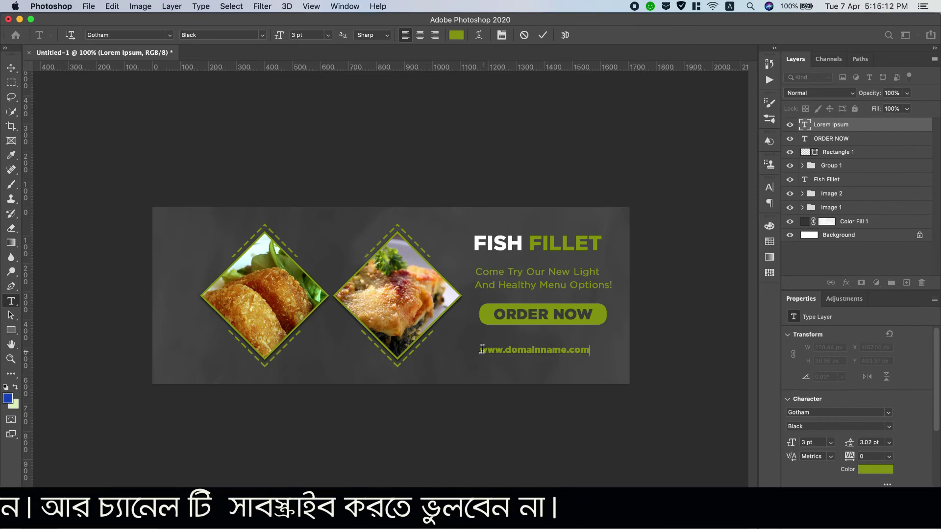
# Set the web address text's tracking to 640 and its font style to Gotham Medium.
pyautogui.moveTo(482, 349); pyautogui.dragTo(593, 352)
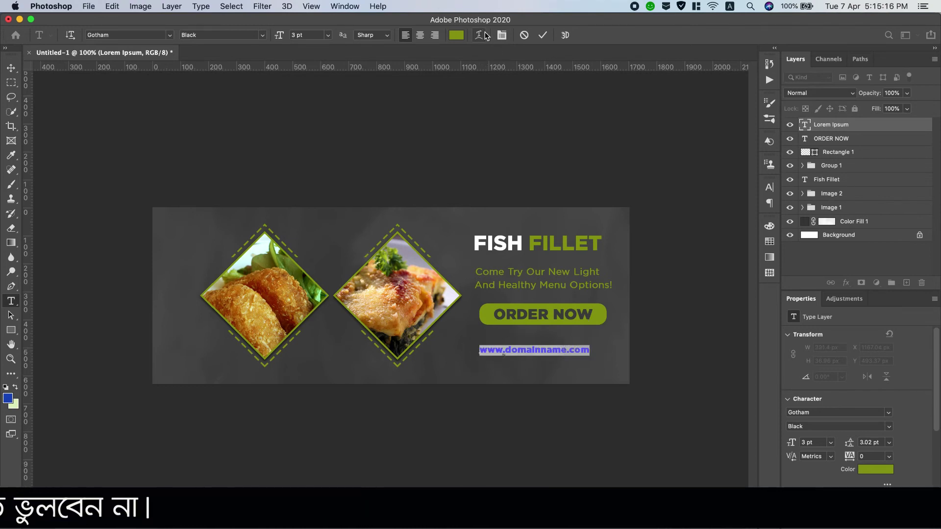
pyautogui.click(769, 188)
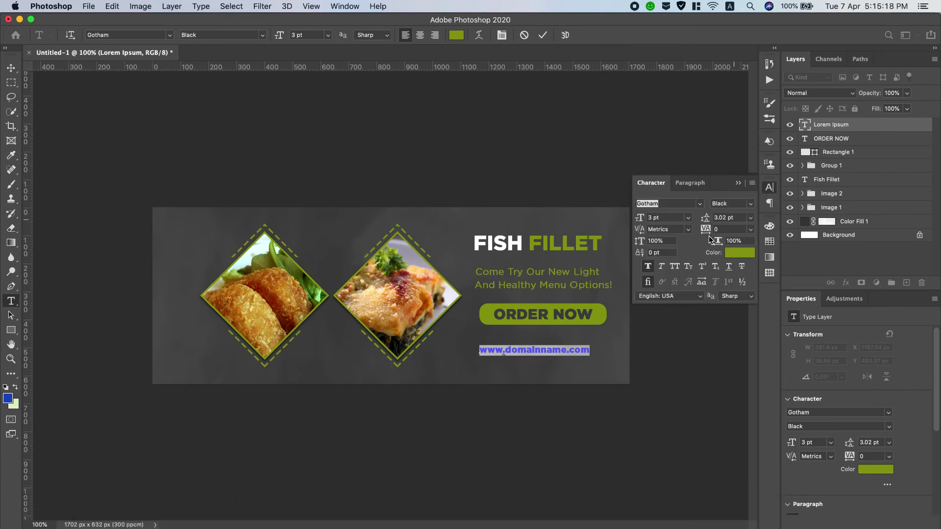
pyautogui.moveTo(707, 233); pyautogui.dragTo(726, 232)
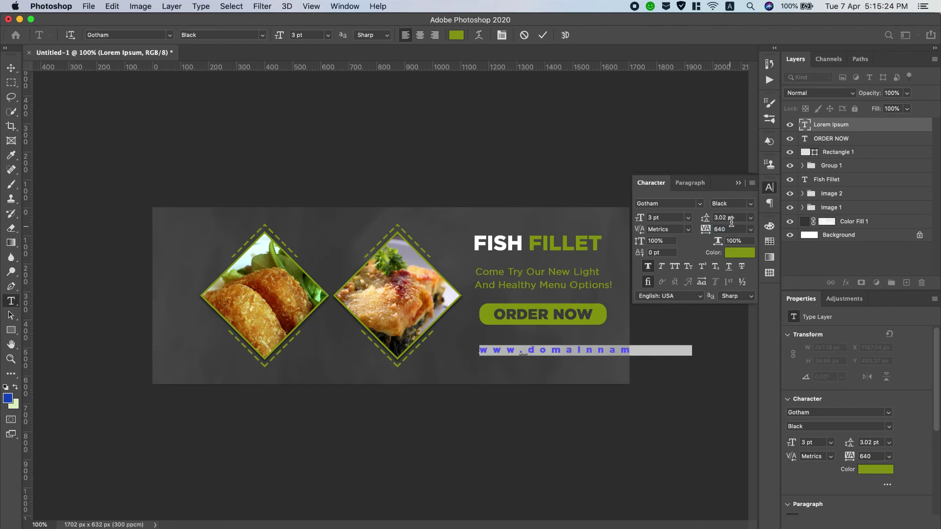
pyautogui.click(750, 205)
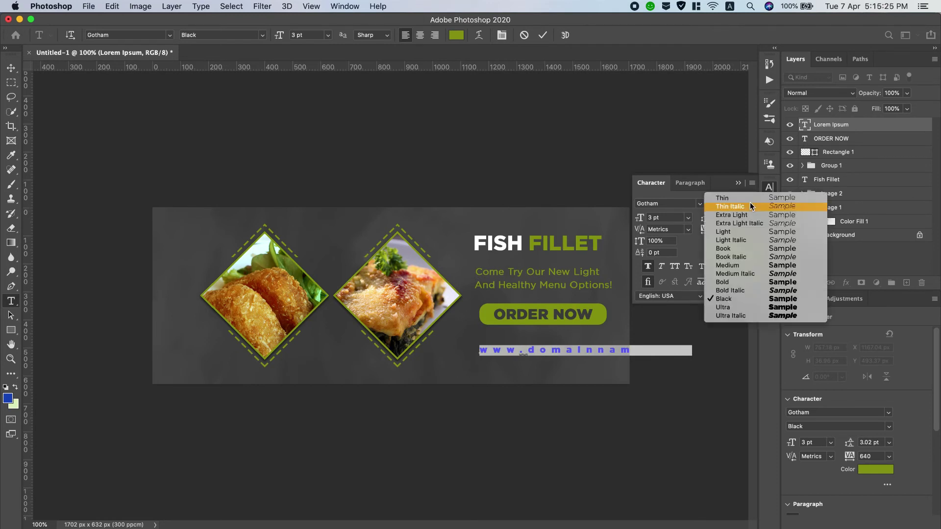
pyautogui.click(737, 231)
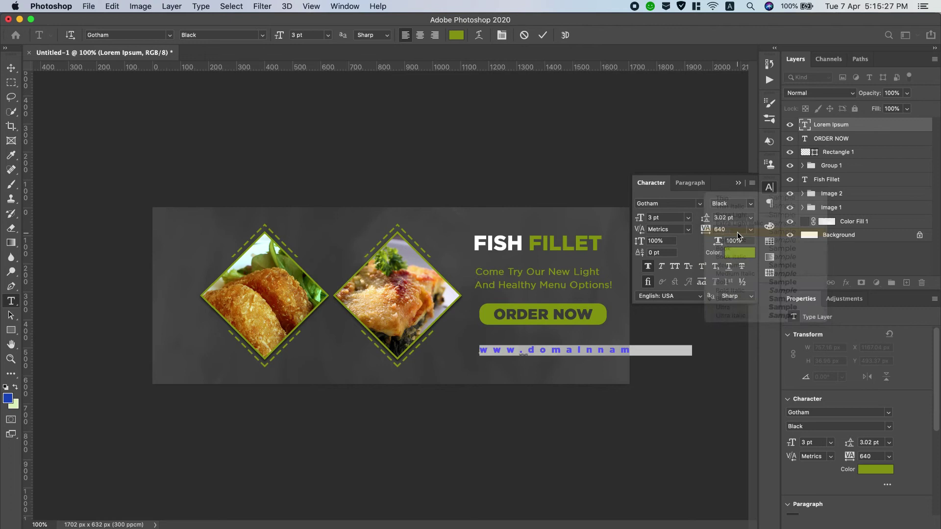
pyautogui.click(751, 205)
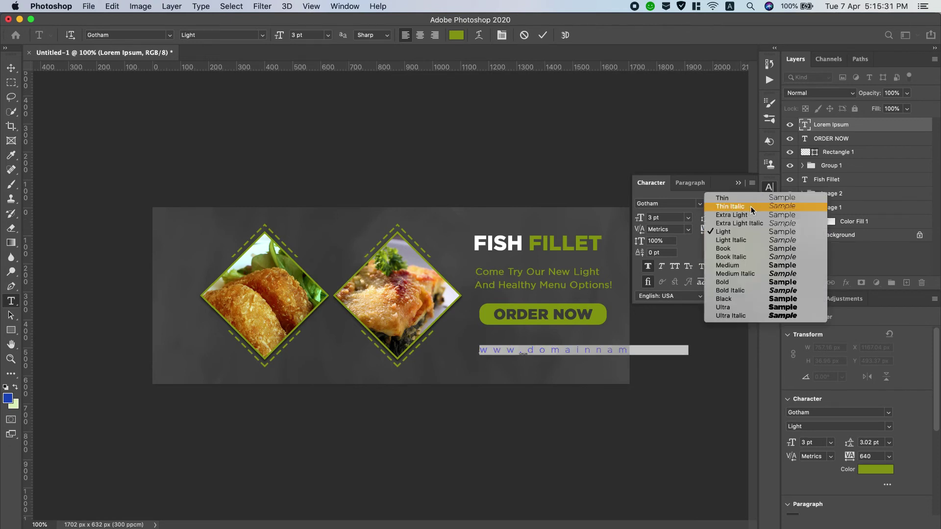
pyautogui.click(733, 250)
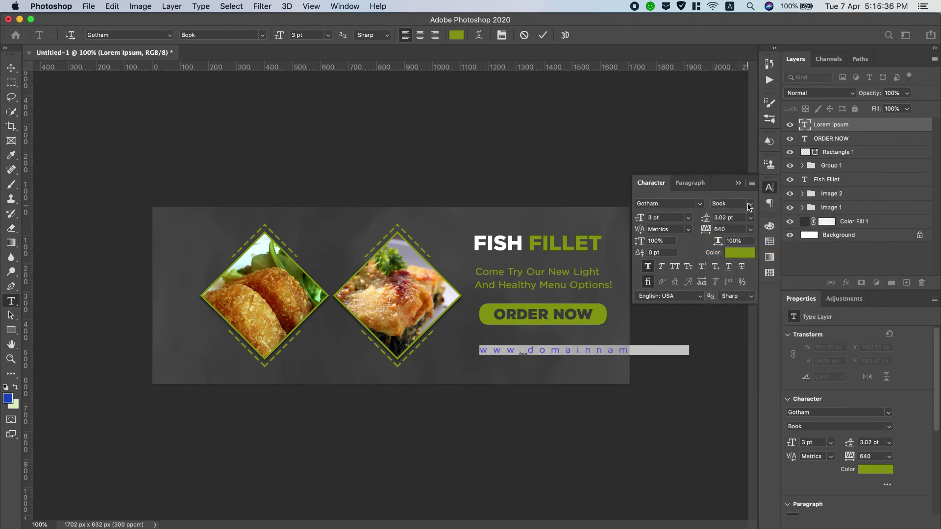
pyautogui.click(750, 205)
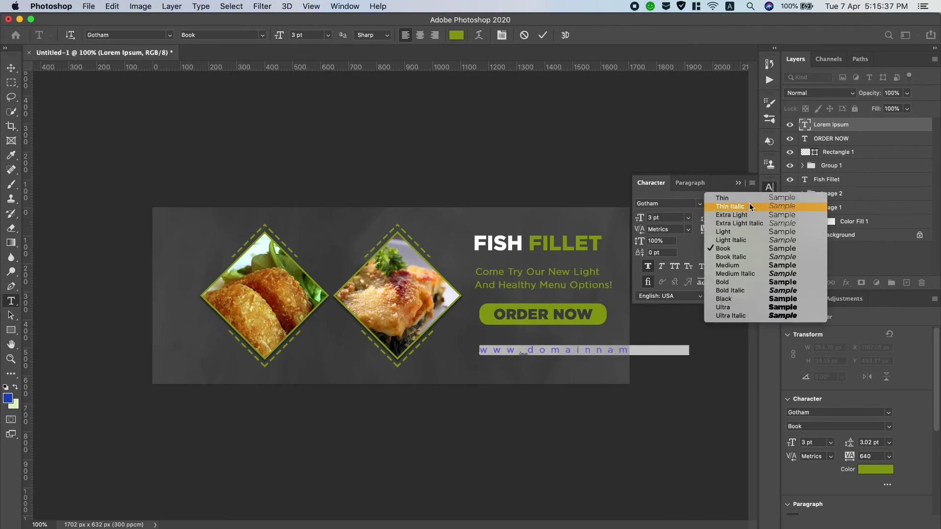
pyautogui.click(737, 265)
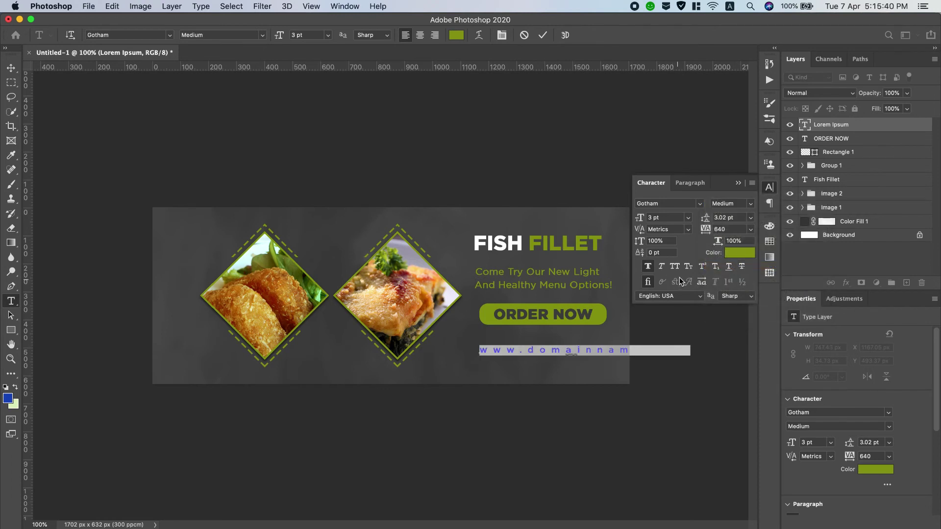
pyautogui.click(638, 219)
pyautogui.press('Down')
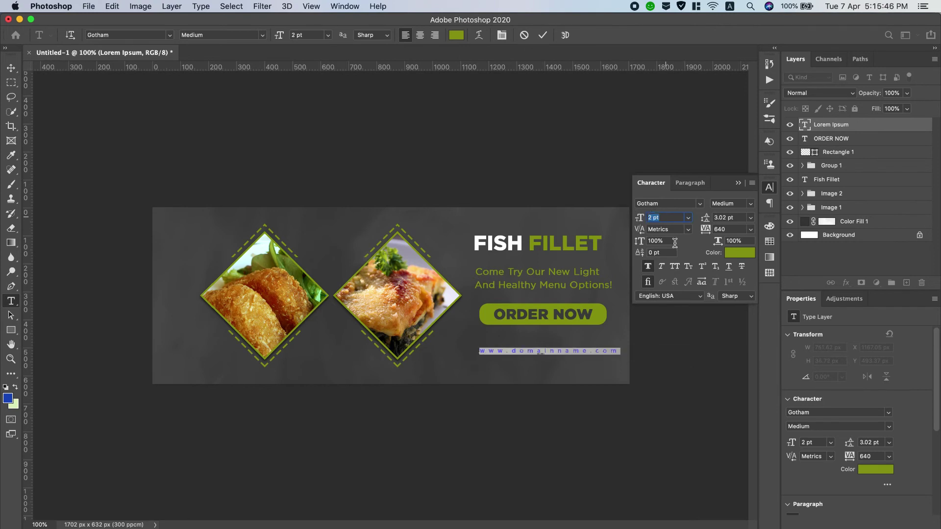
pyautogui.press('Up')
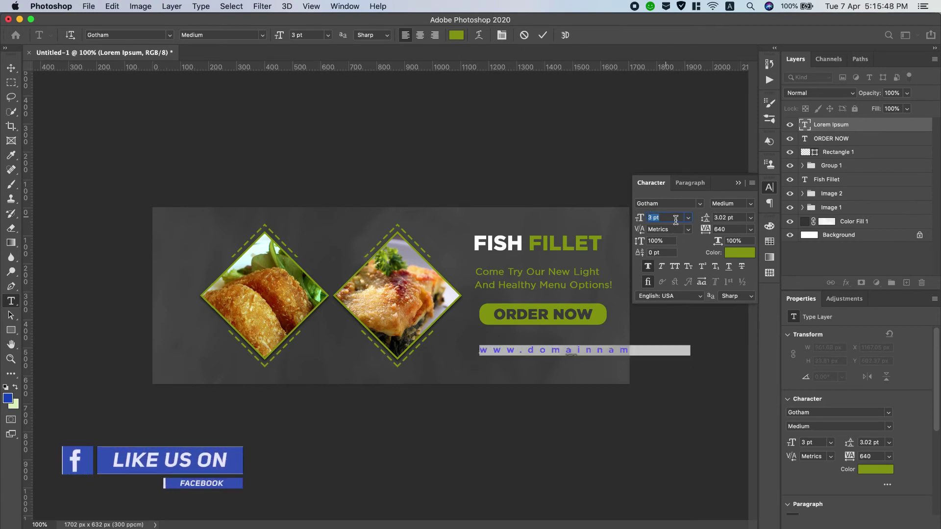
# Move the web address slightly lower and align it with the tagline's left edge, then scale it to about 63%, roughly 475 px wide.
pyautogui.click(8, 65)
pyautogui.moveTo(542, 352); pyautogui.dragTo(537, 364)
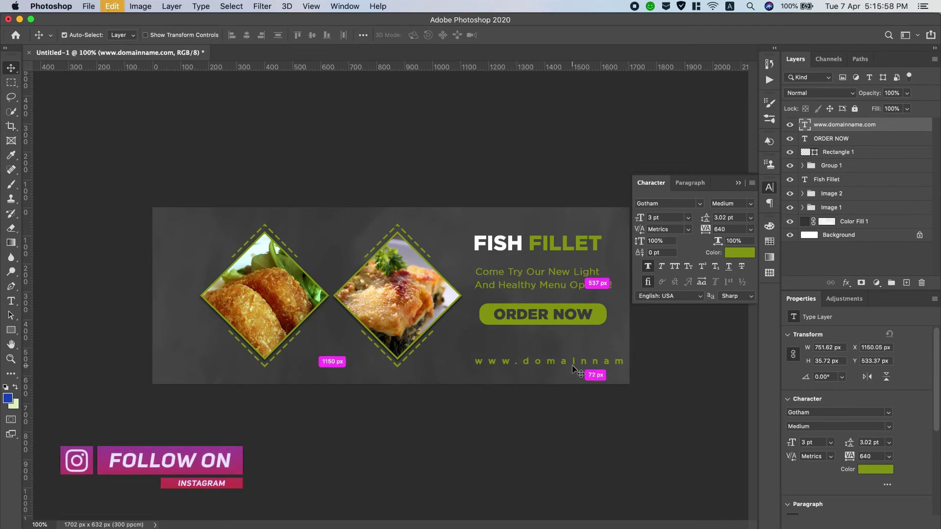
pyautogui.press('super+t')
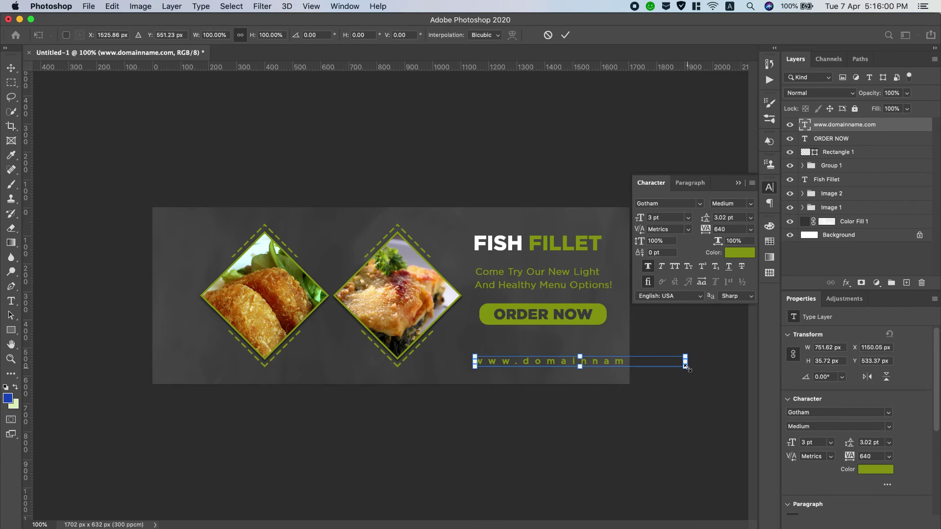
pyautogui.moveTo(686, 367); pyautogui.dragTo(610, 370)
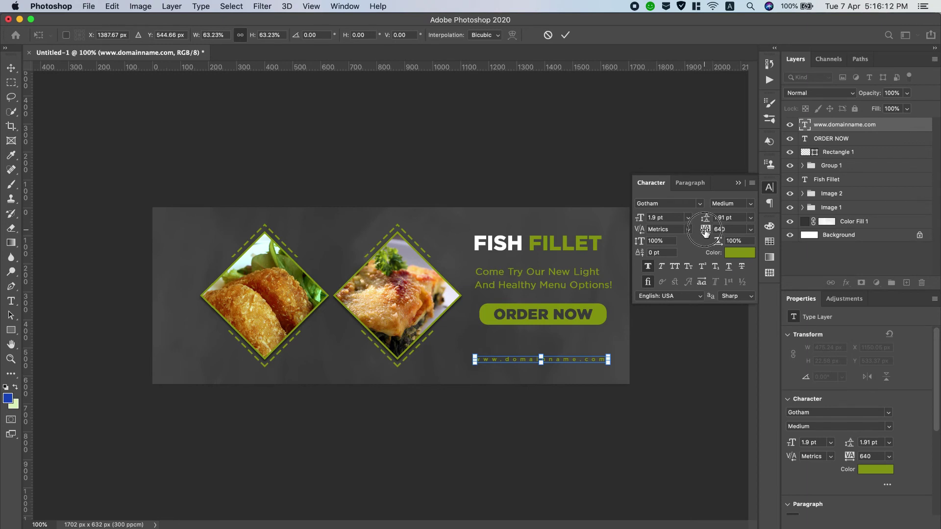
pyautogui.click(566, 35)
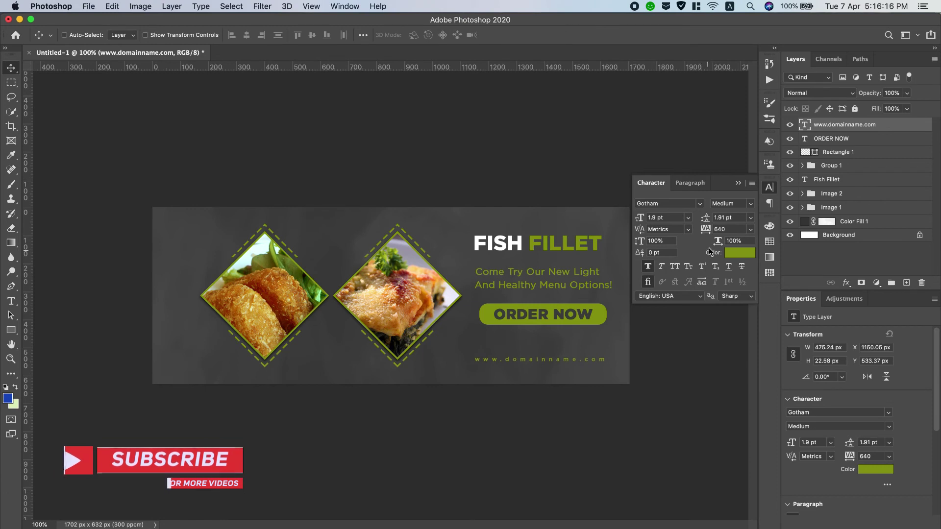
# Set the web address text's size to 2.9 pt and its tracking to 280.
pyautogui.moveTo(707, 233); pyautogui.dragTo(700, 230)
pyautogui.moveTo(642, 219); pyautogui.dragTo(643, 220)
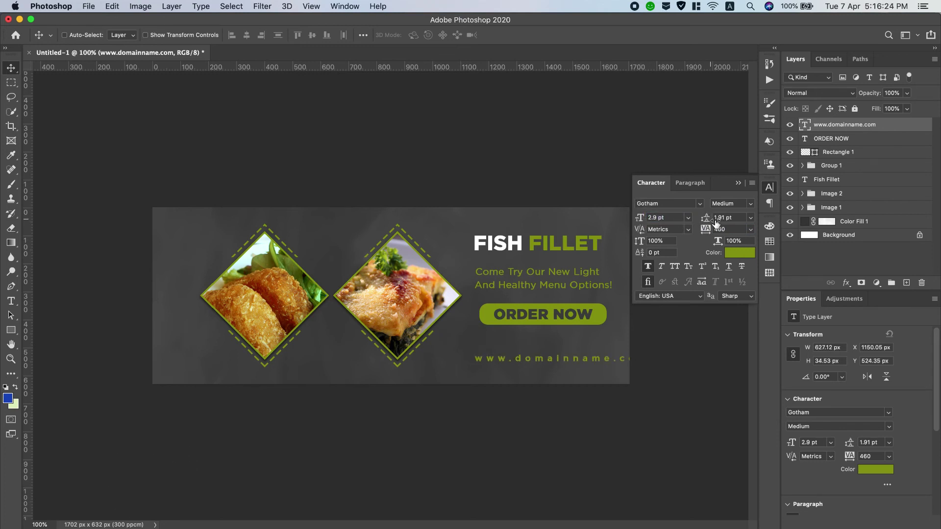
pyautogui.moveTo(707, 231); pyautogui.dragTo(703, 230)
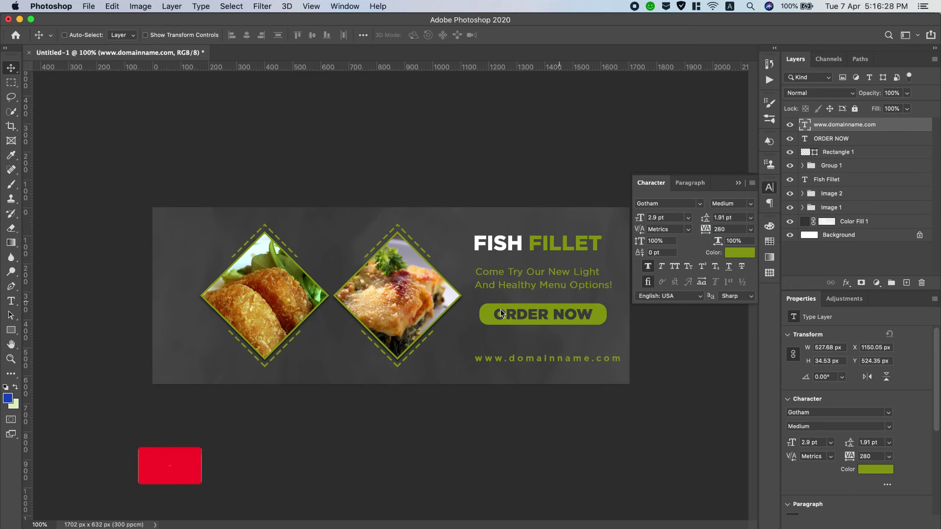
# Scale the web address down to about 492 px wide and move it up closer to the ORDER NOW button.
pyautogui.press('super+t')
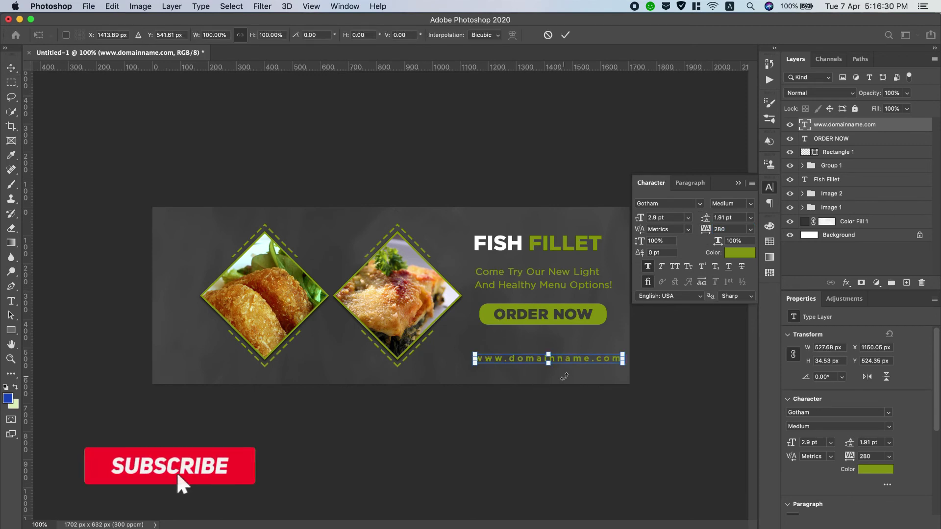
pyautogui.moveTo(623, 364); pyautogui.dragTo(613, 363)
pyautogui.click(566, 35)
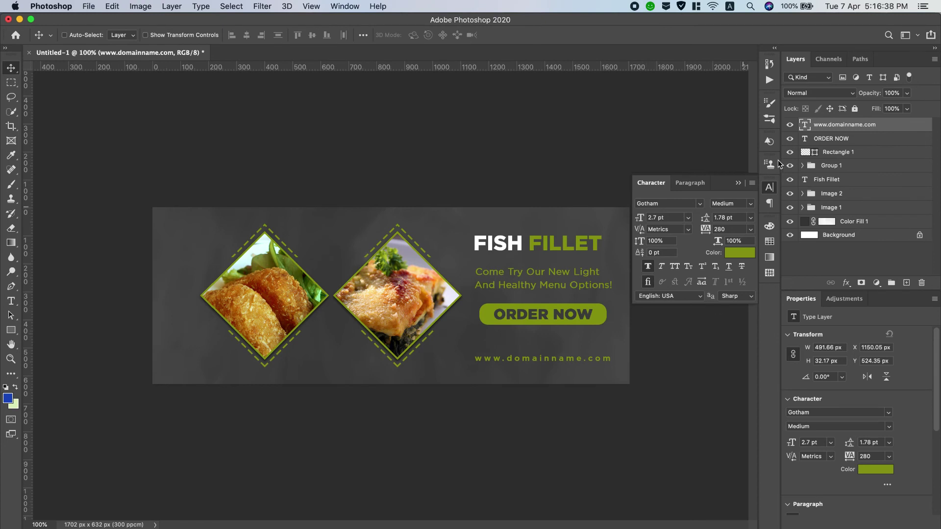
pyautogui.click(736, 184)
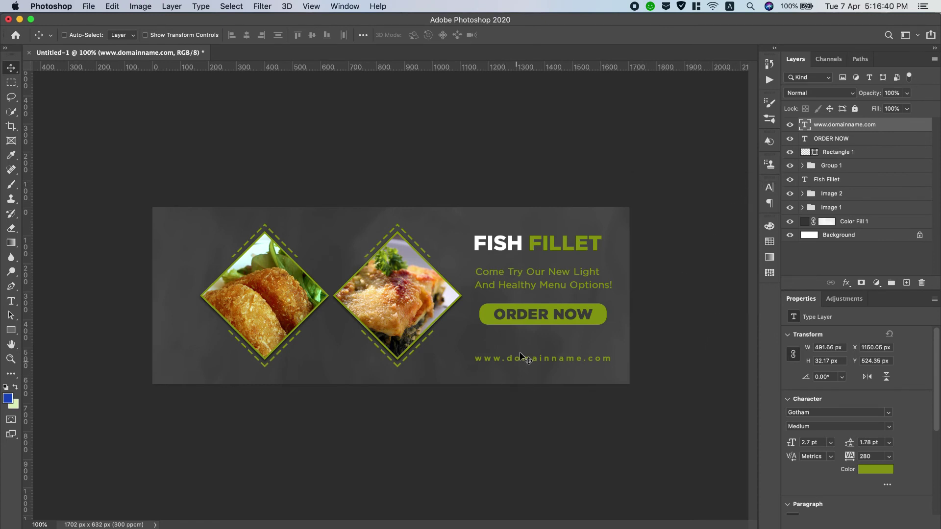
pyautogui.moveTo(520, 359); pyautogui.dragTo(517, 347)
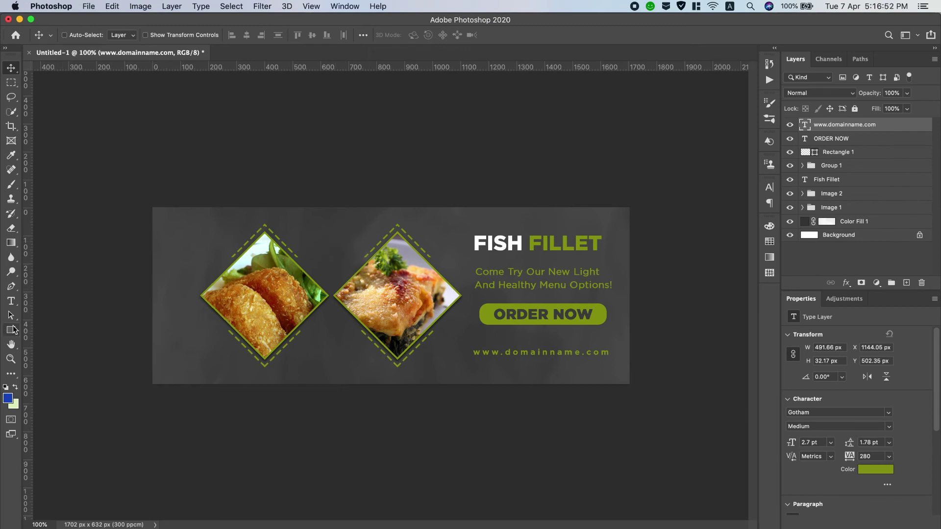
# Draw a wide solid heart from the Hearts custom shapes, about 375 × 285 px, over the banner's upper-left corner.
pyautogui.moveTo(11, 330); pyautogui.dragTo(64, 383)
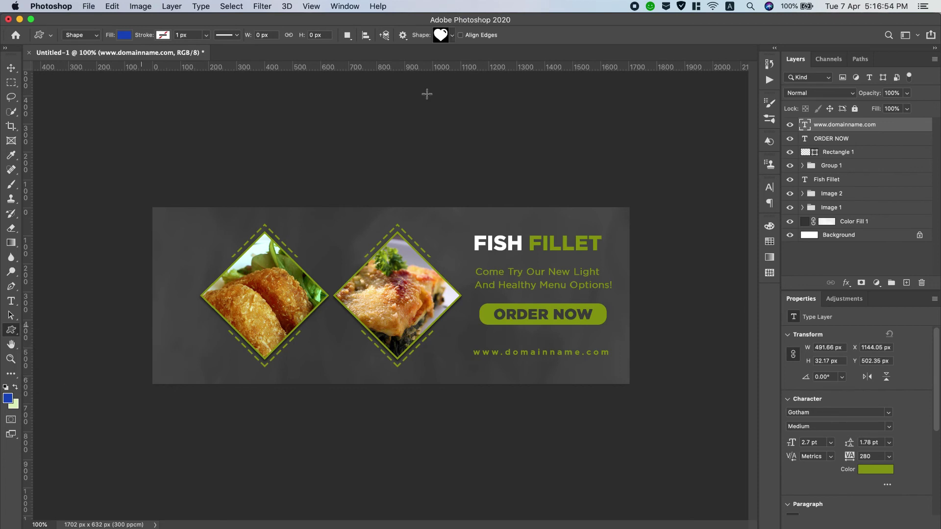
pyautogui.click(452, 36)
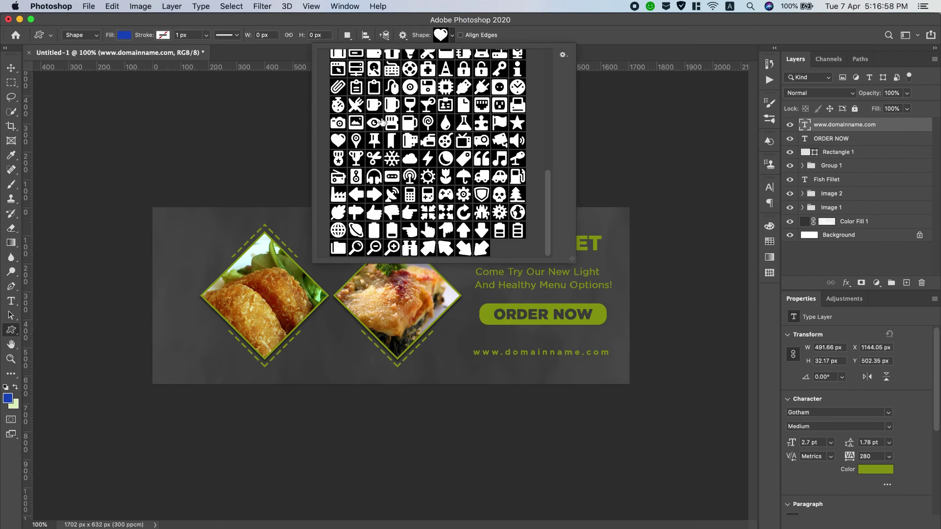
pyautogui.click(338, 141)
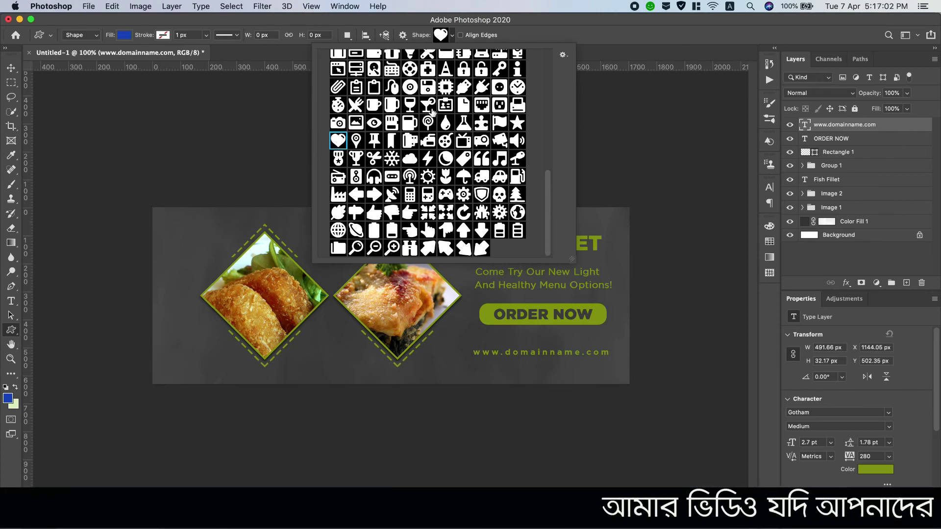
pyautogui.scroll(10, 432, 112)
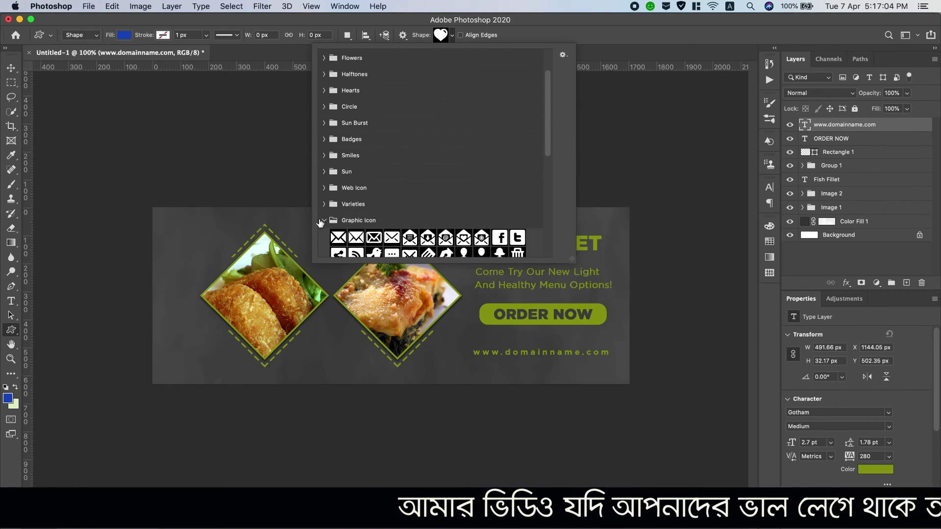
pyautogui.click(322, 221)
pyautogui.click(365, 122)
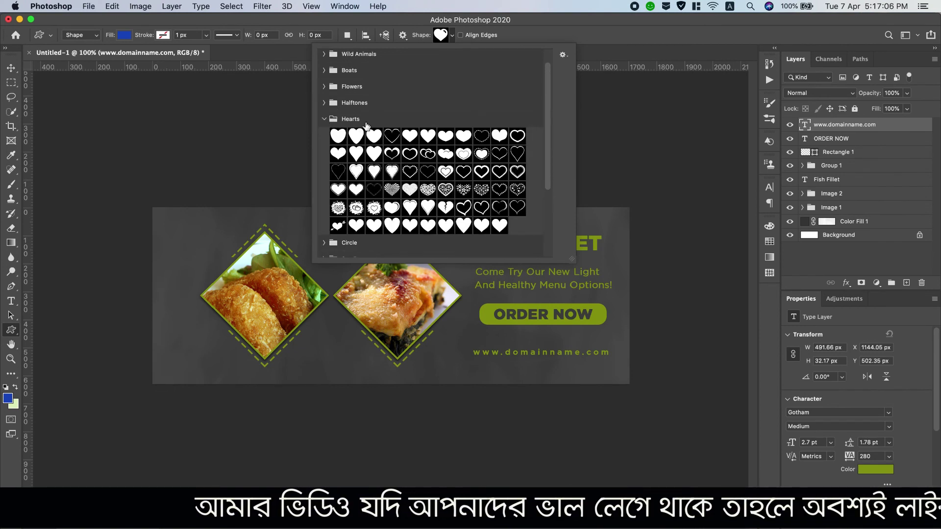
pyautogui.scroll(-2, 412, 215)
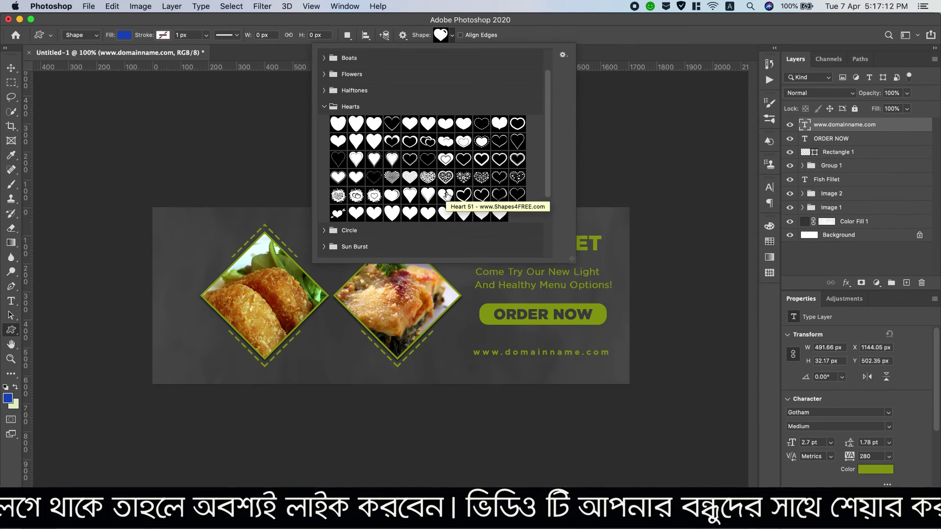
pyautogui.click(464, 123)
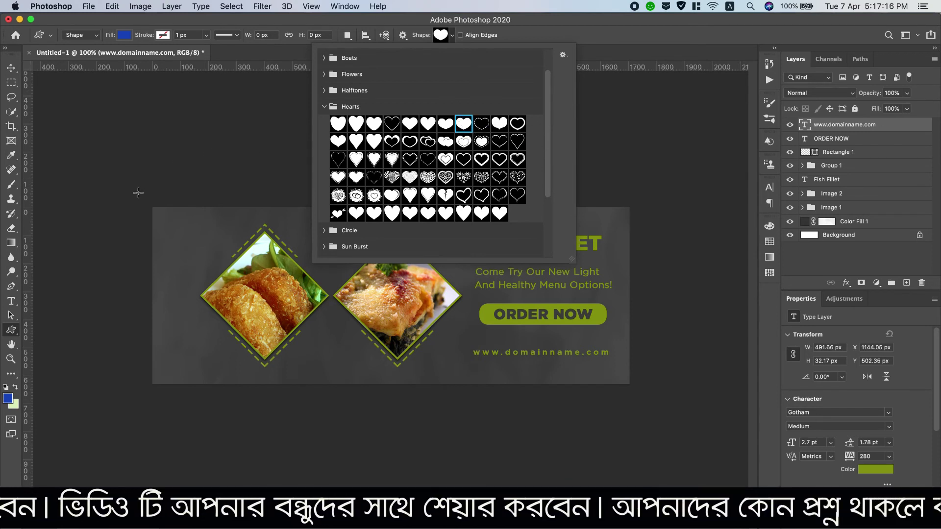
pyautogui.moveTo(139, 193); pyautogui.dragTo(219, 271)
pyautogui.moveTo(239, 293); pyautogui.dragTo(256, 304)
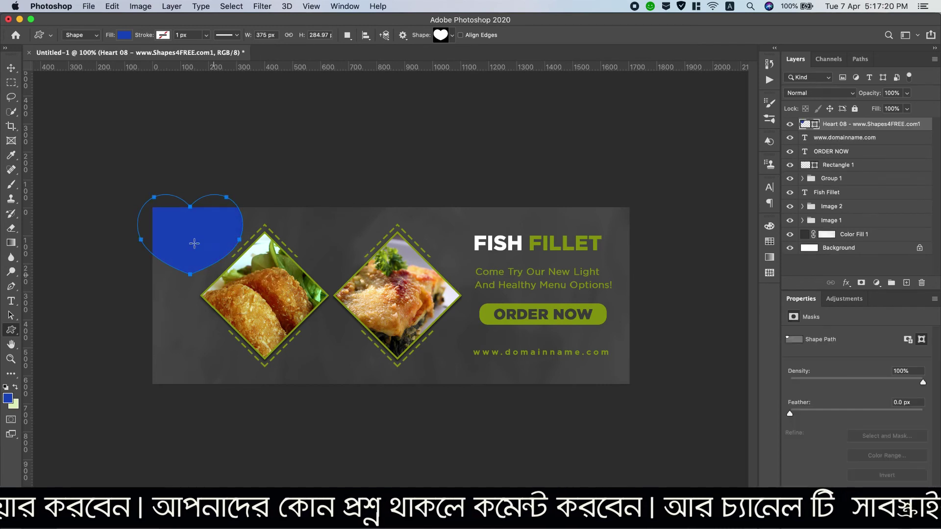
# Scale the heart to about 79% and move it partly off the banner's left edge, near the top.
pyautogui.click(15, 71)
pyautogui.moveTo(190, 234); pyautogui.dragTo(182, 238)
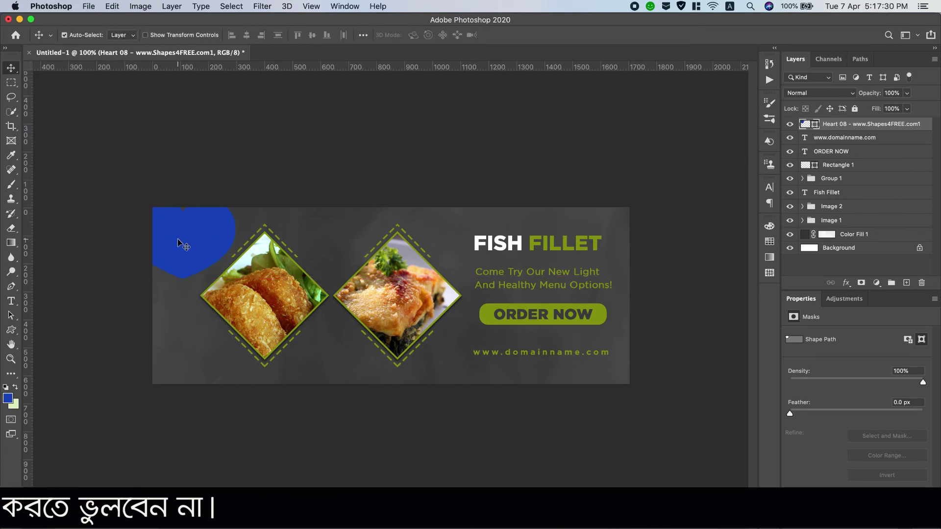
pyautogui.hotkey('ctrl', 't')
pyautogui.moveTo(232, 278); pyautogui.dragTo(213, 262)
pyautogui.moveTo(176, 233); pyautogui.dragTo(172, 240)
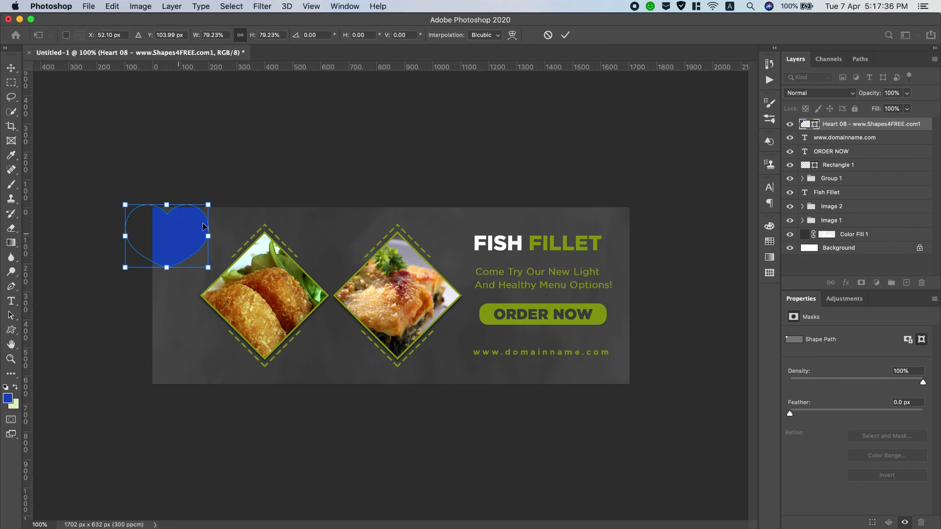
pyautogui.click(564, 36)
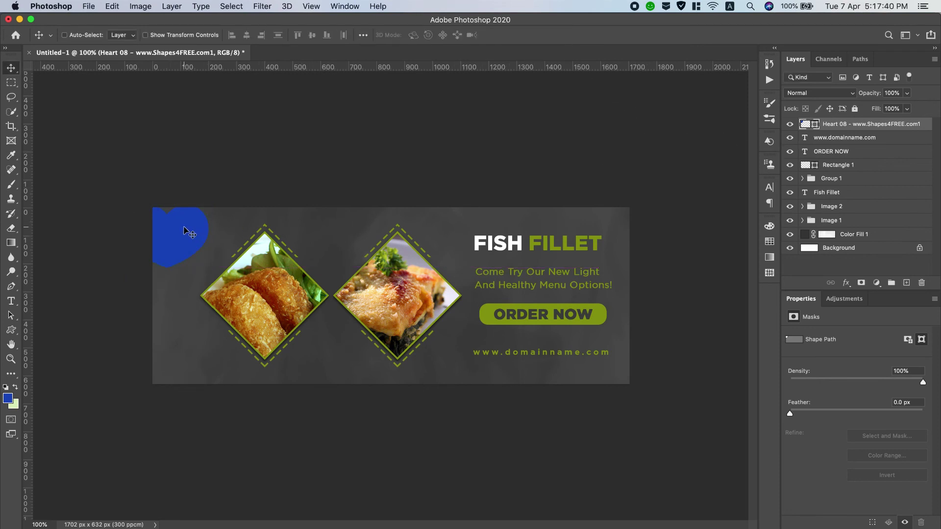
pyautogui.moveTo(185, 230); pyautogui.dragTo(167, 249)
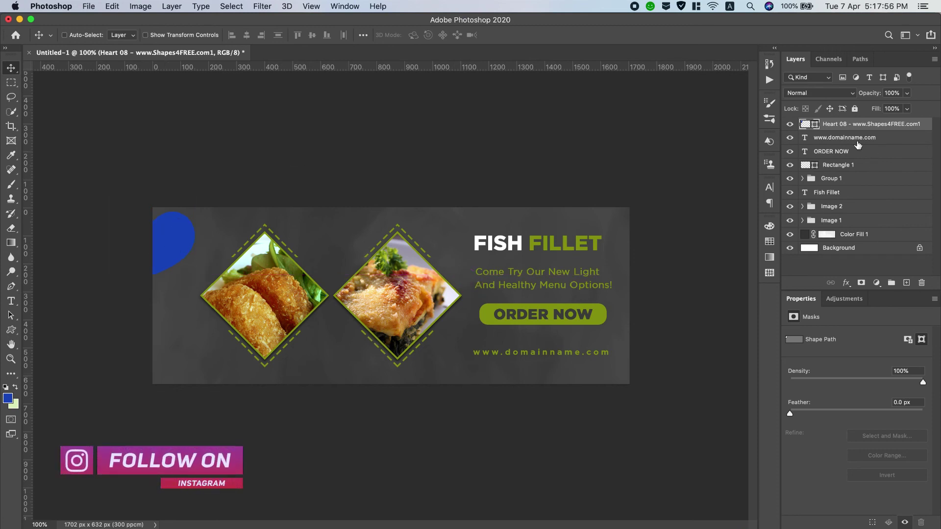
# Recolor the heart olive green (#8b9a0d) by sampling the ORDER NOW button.
pyautogui.doubleClick(812, 126)
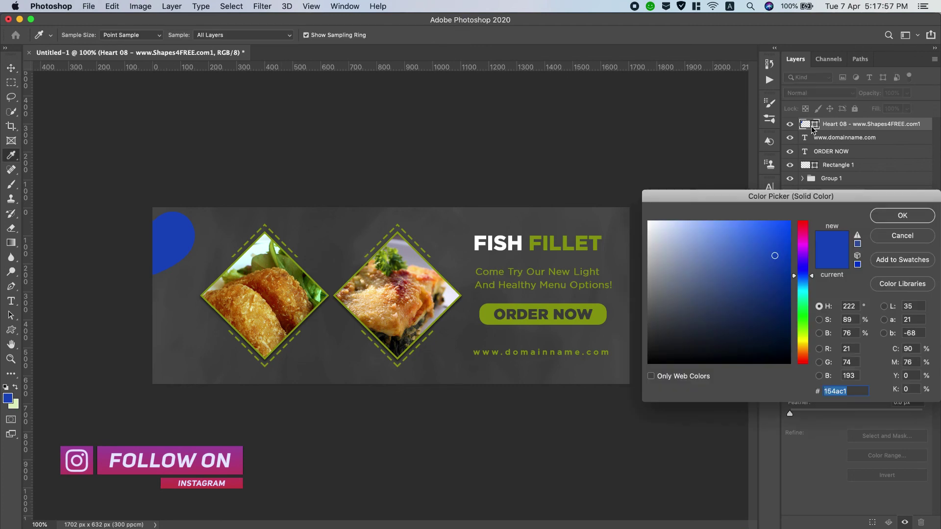
pyautogui.click(492, 310)
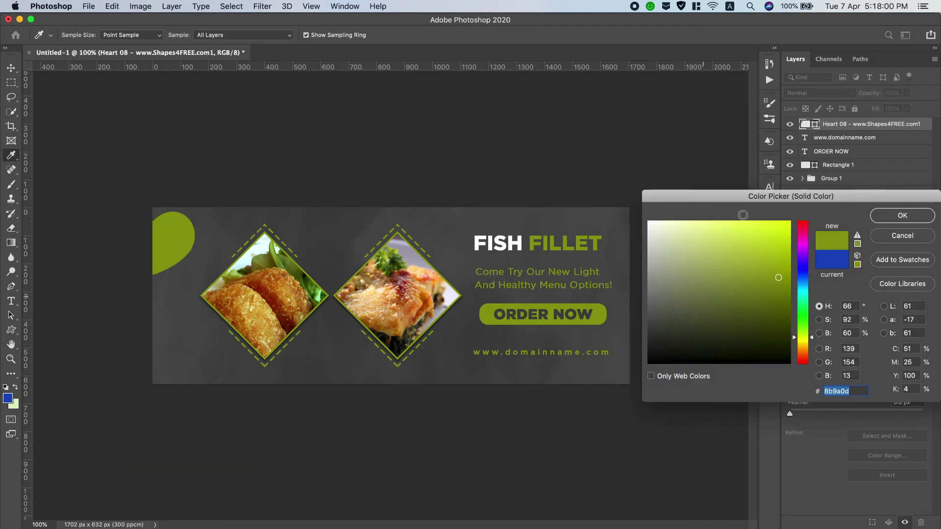
pyautogui.click(905, 216)
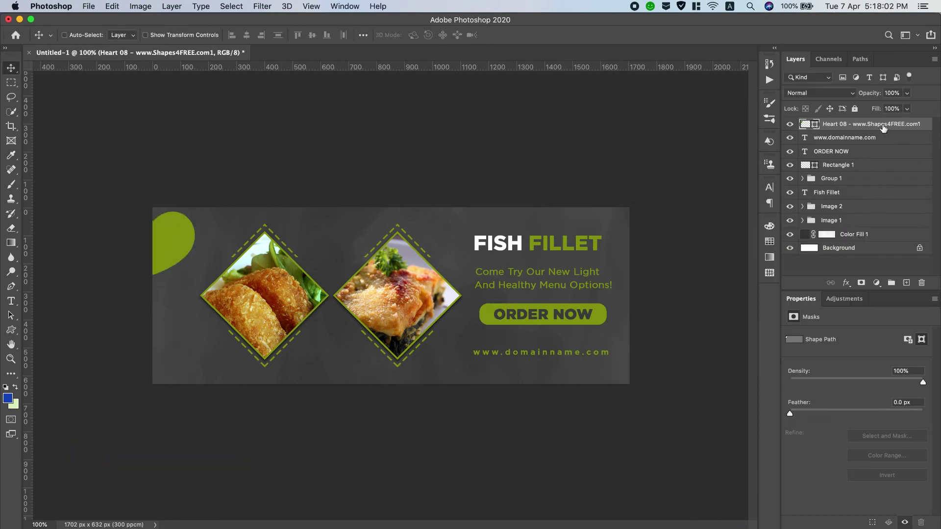
# Reduce the heart's fill to 56% and place a duplicate of it at the lower end of the banner's left edge.
pyautogui.moveTo(876, 109); pyautogui.dragTo(907, 283)
pyautogui.click(882, 138)
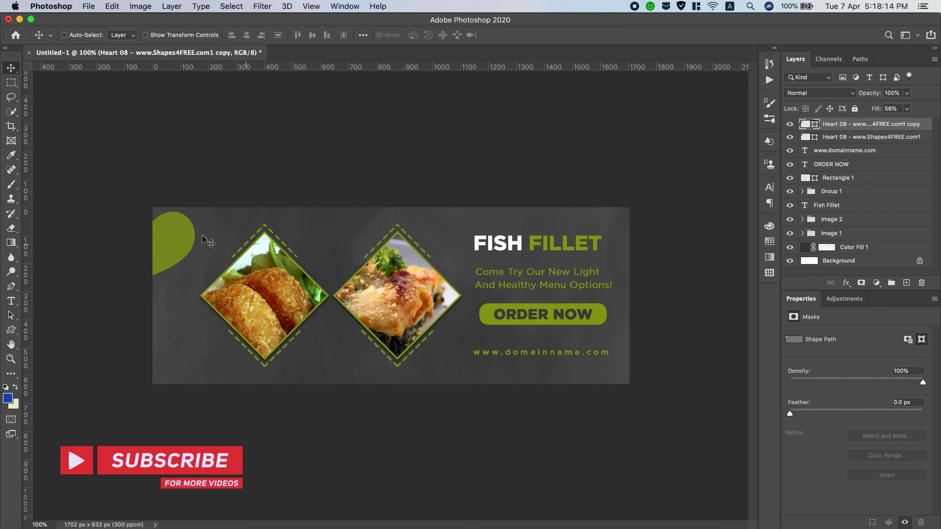
pyautogui.moveTo(166, 247); pyautogui.dragTo(163, 346)
pyautogui.press('super+z')
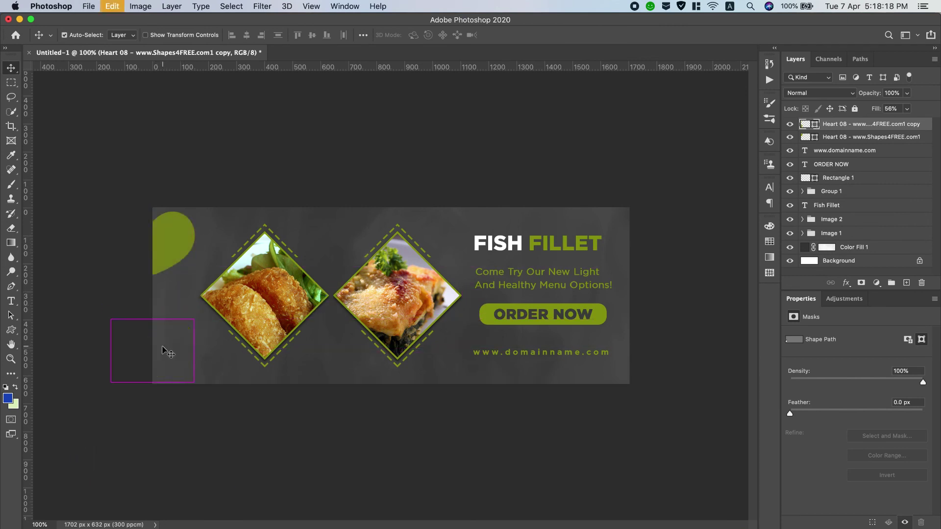
pyautogui.moveTo(160, 253); pyautogui.dragTo(168, 357)
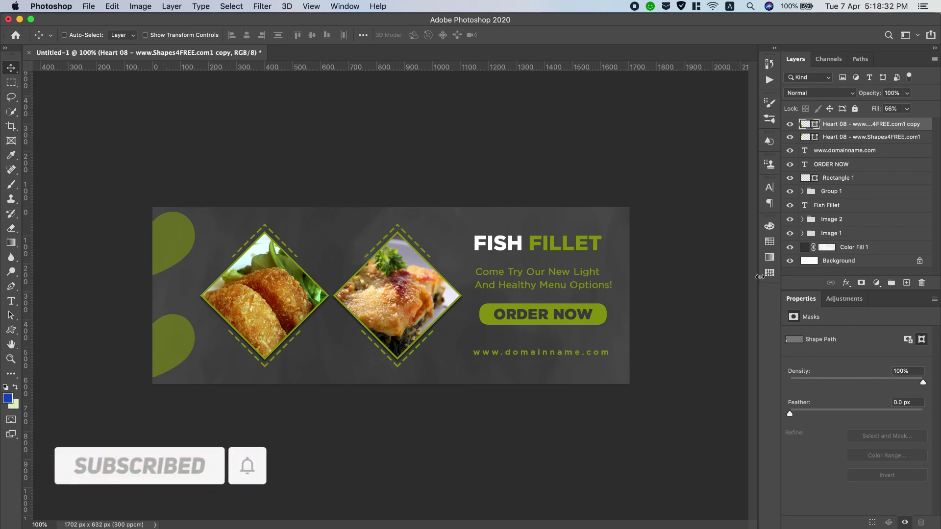
# Rasterize the original upper heart and apply a Gaussian Blur with a 16.2-pixel radius.
pyautogui.click(866, 139)
pyautogui.click(263, 6)
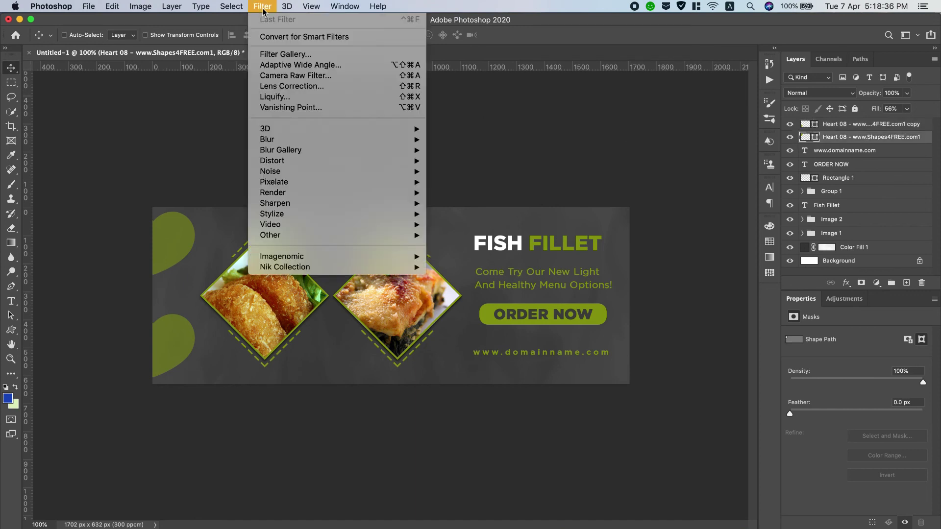
pyautogui.moveTo(363, 141)
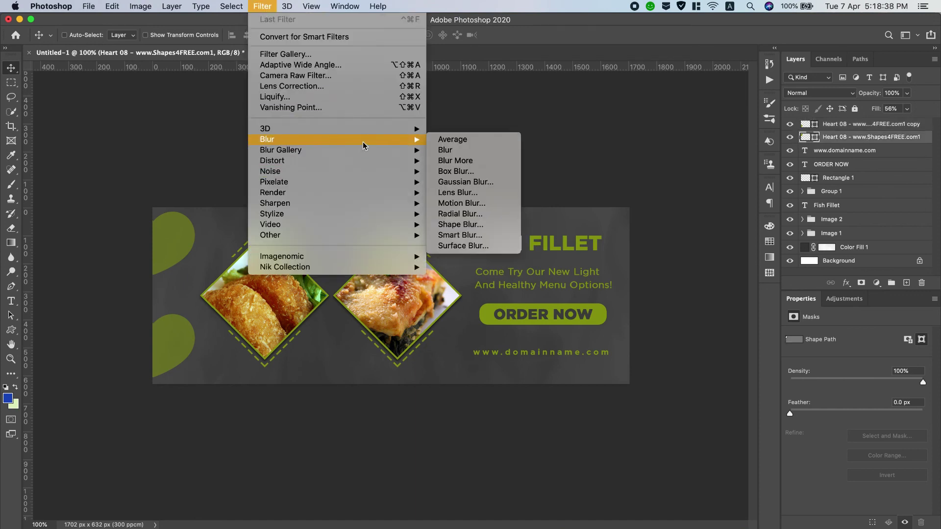
pyautogui.click(469, 180)
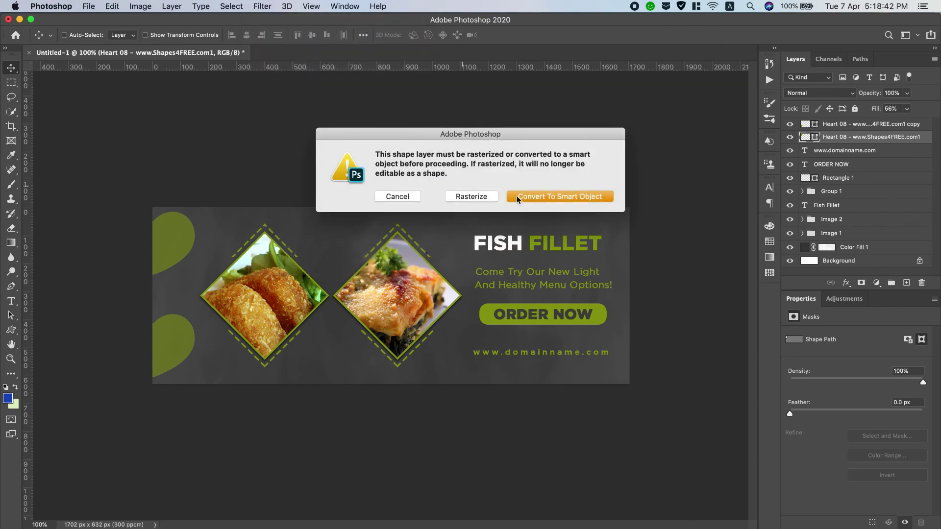
pyautogui.click(491, 195)
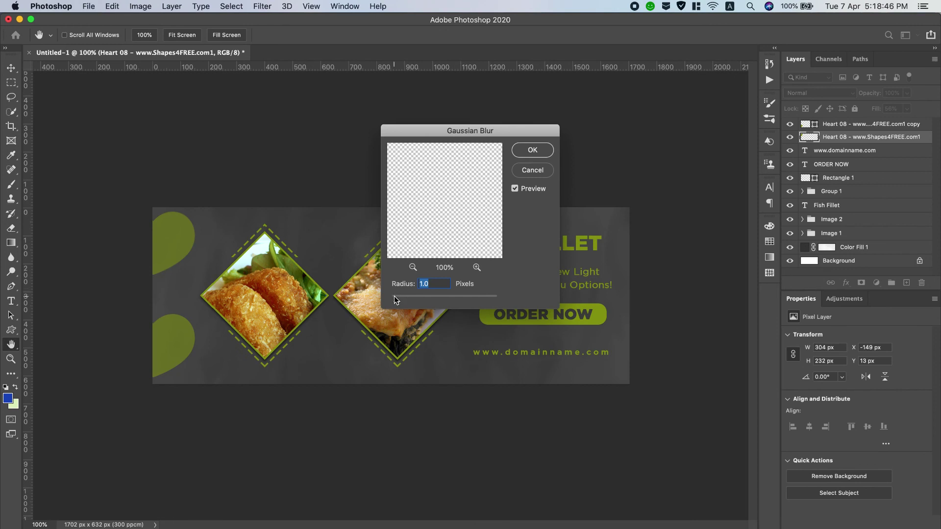
pyautogui.moveTo(405, 302); pyautogui.dragTo(440, 299)
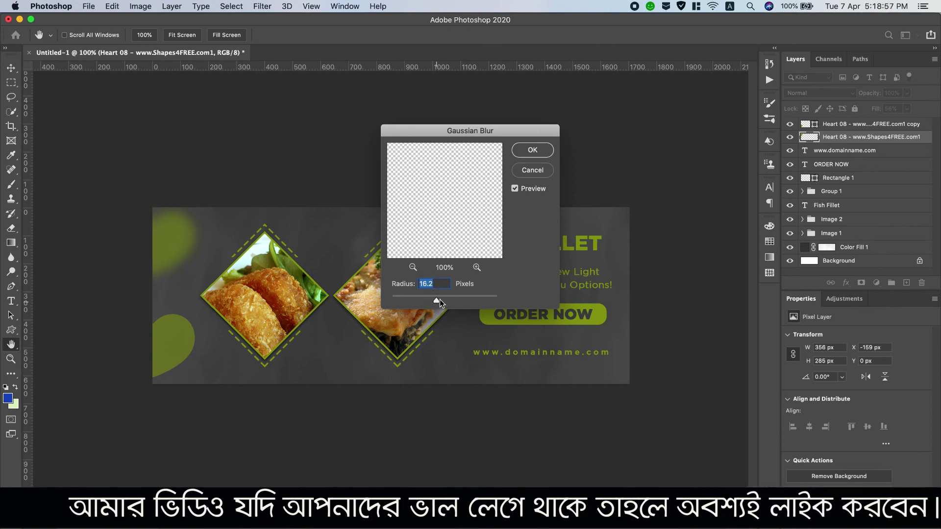
pyautogui.click(531, 154)
# Rasterize the lower heart copy and give it the same 16.2-pixel Gaussian Blur.
pyautogui.click(854, 125)
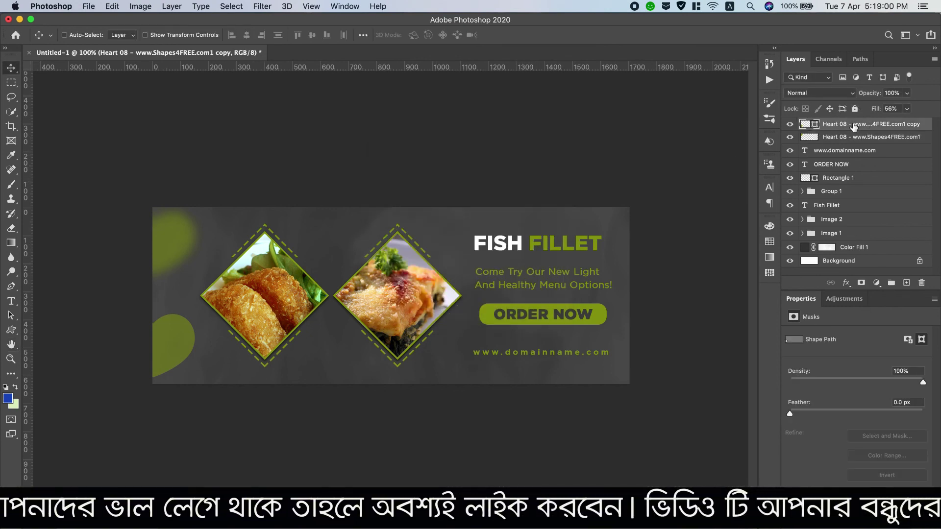
pyautogui.click(263, 7)
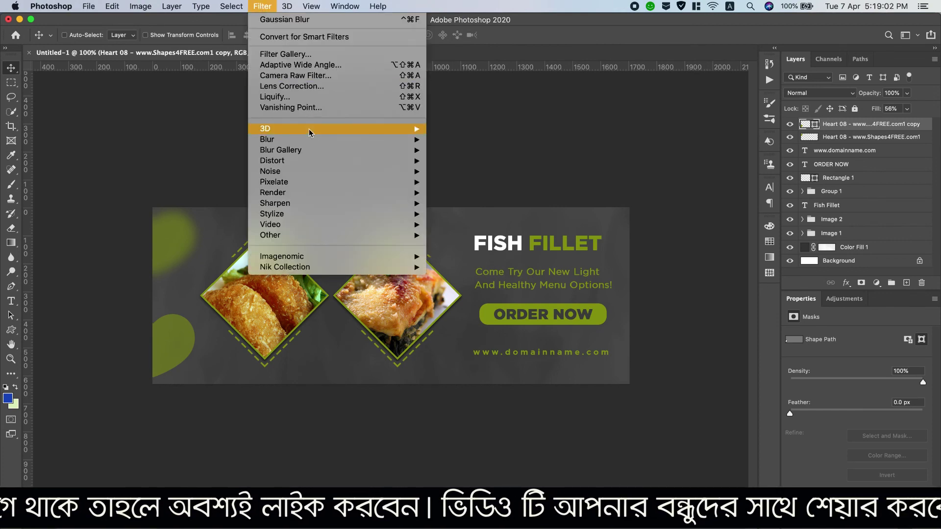
pyautogui.moveTo(333, 142)
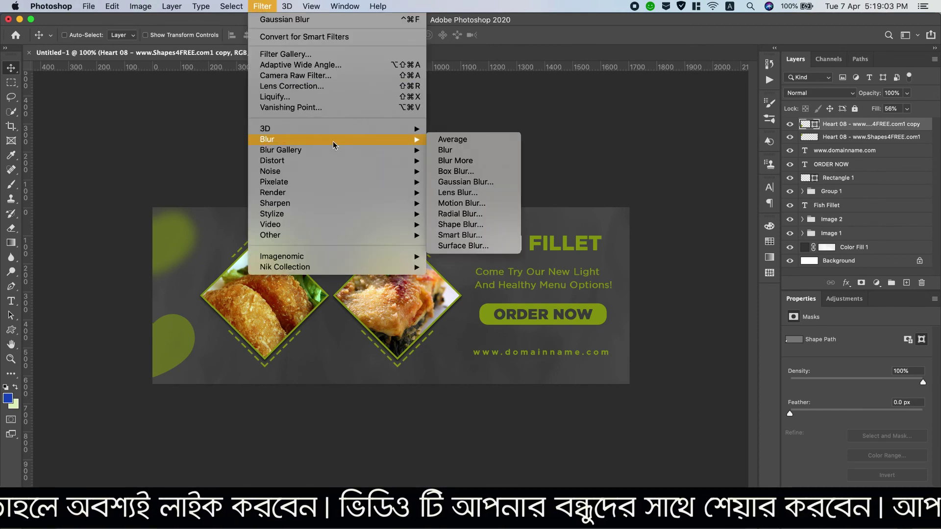
pyautogui.click(471, 184)
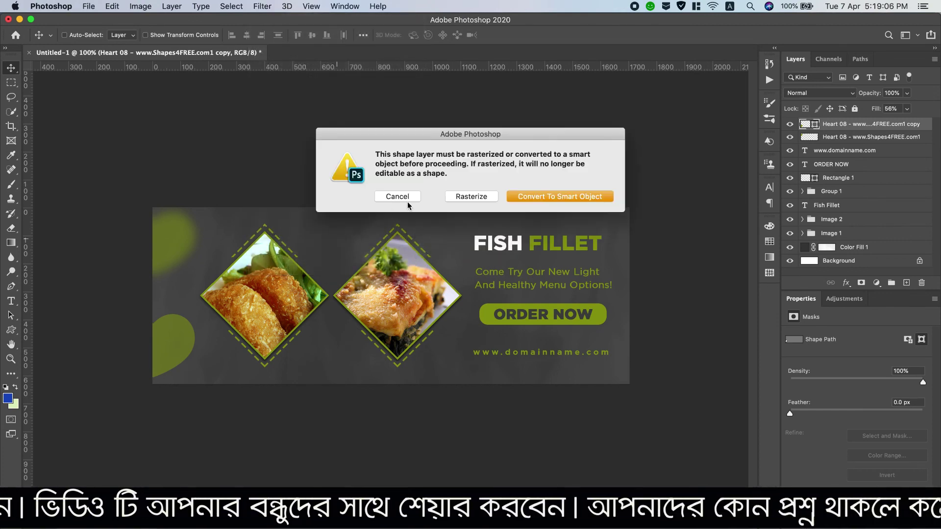
pyautogui.click(463, 196)
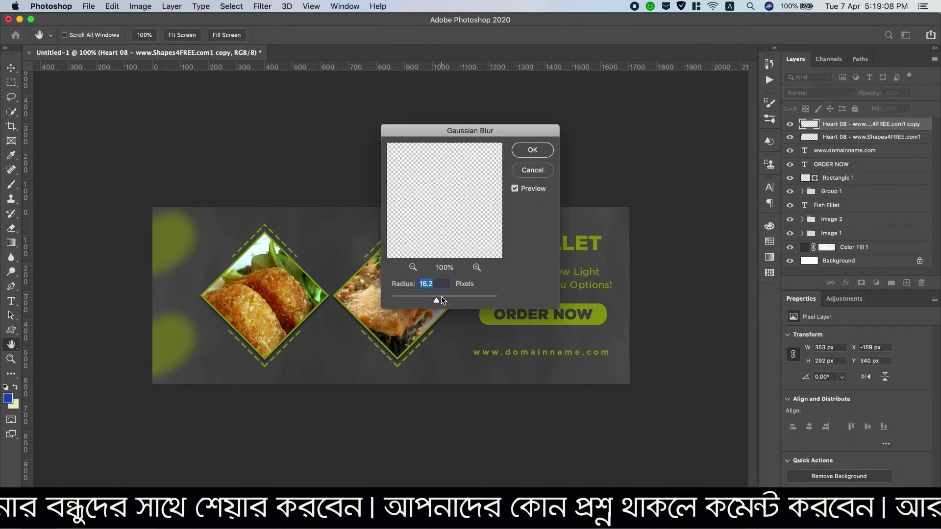
pyautogui.click(541, 152)
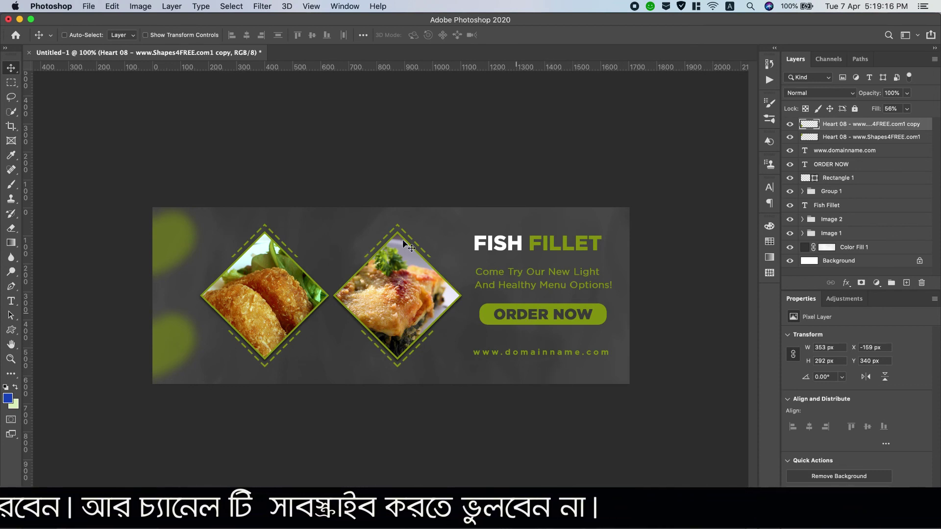
# Save the banner as a JPEG copy named Untitled-1.jpg on the Desktop.
pyautogui.click(88, 6)
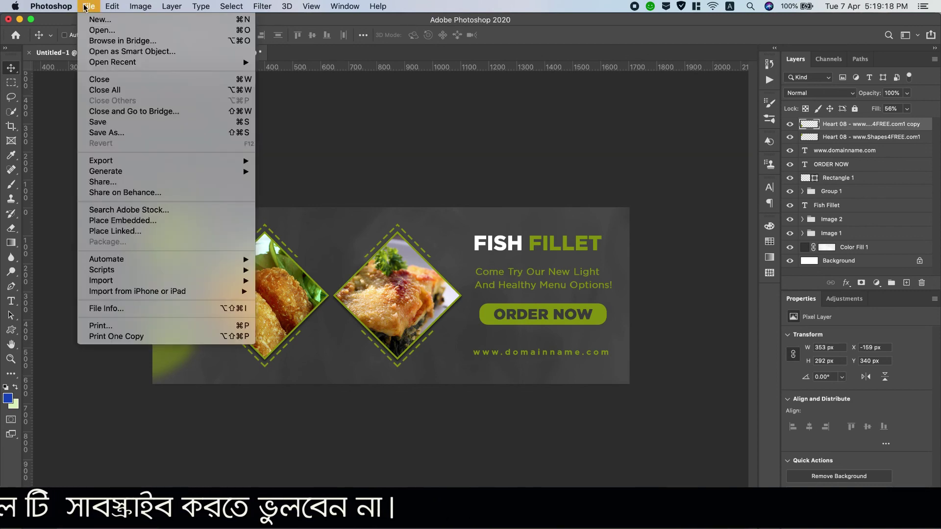
pyautogui.click(140, 132)
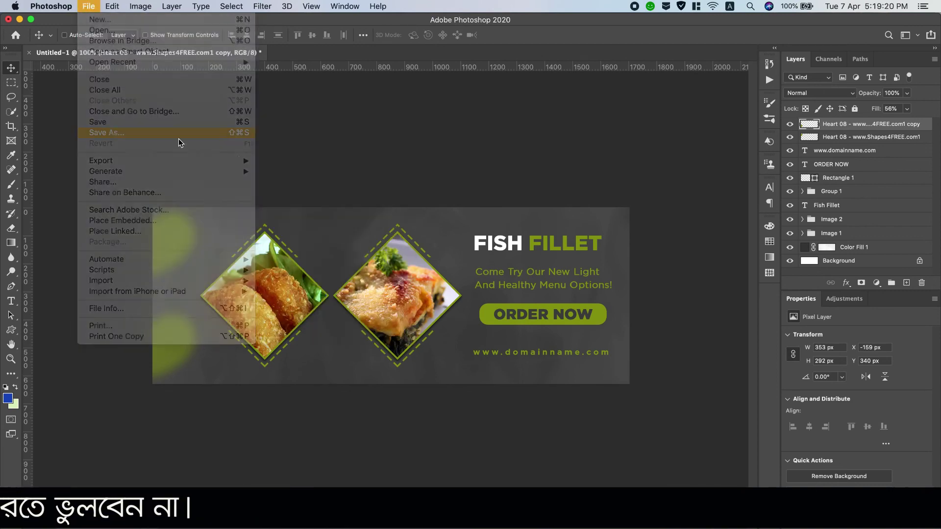
pyautogui.click(497, 173)
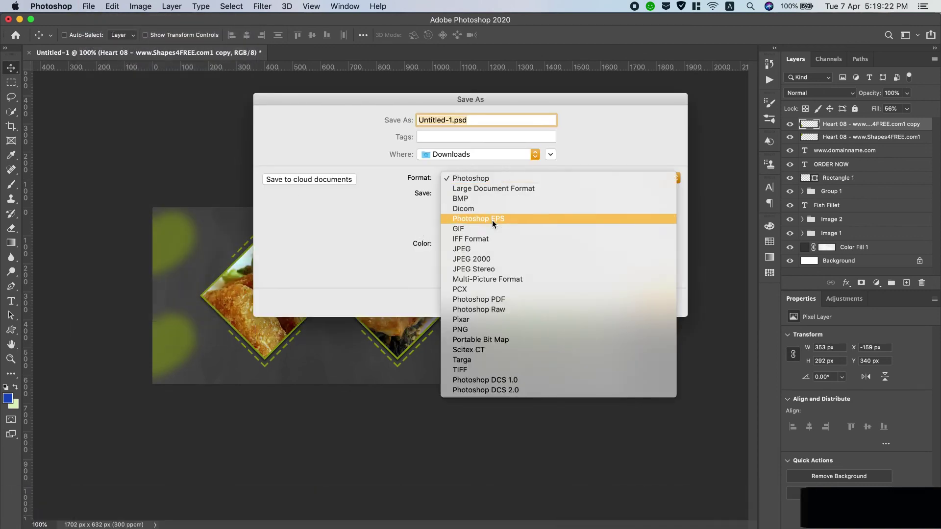
pyautogui.click(479, 246)
pyautogui.click(489, 154)
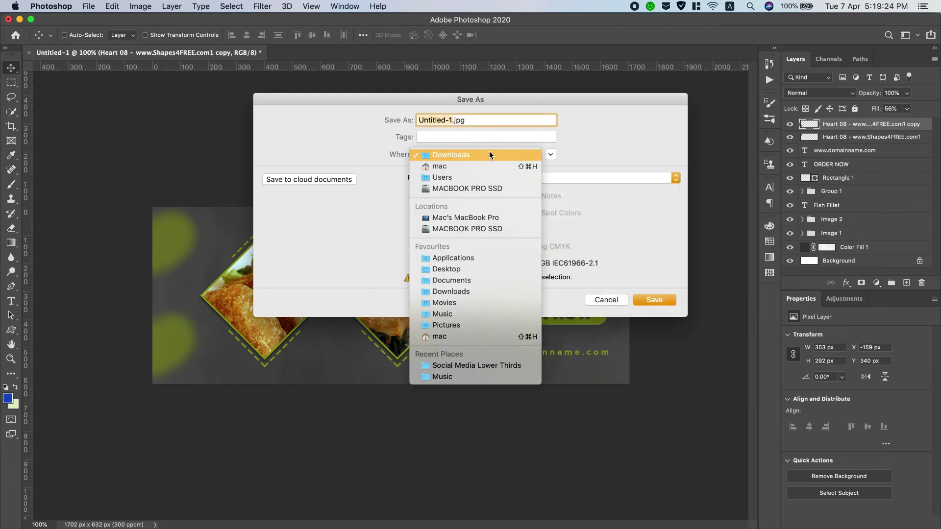
pyautogui.click(442, 271)
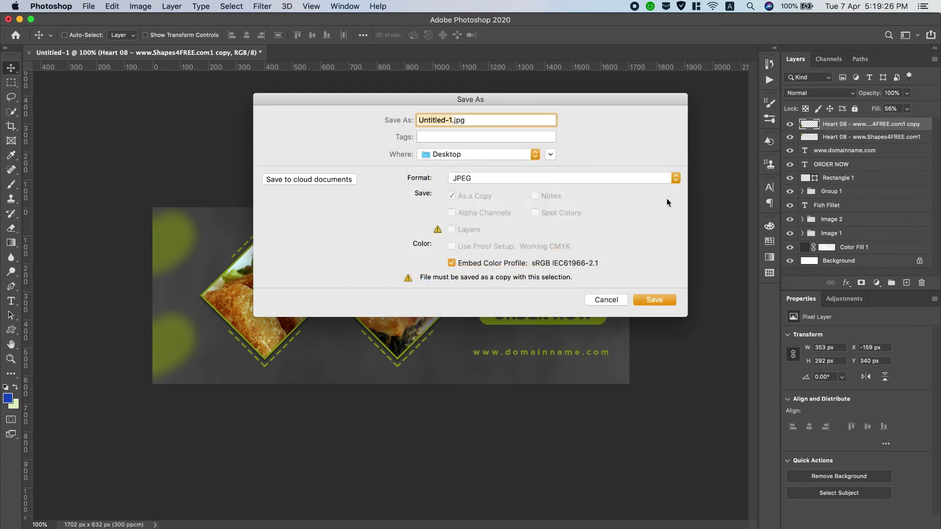